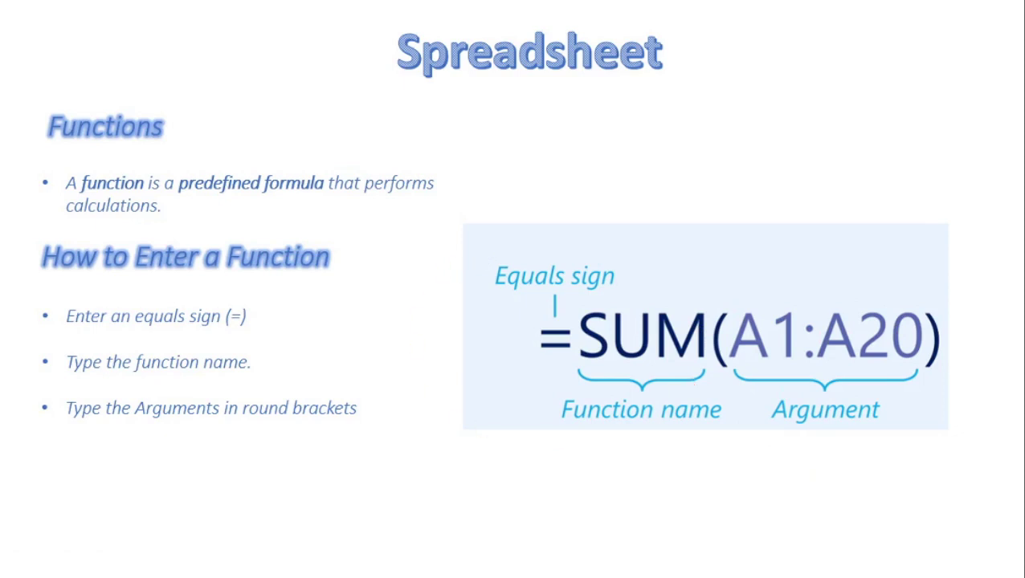
Advance the presentation to the 'Types Of Functions' slide.
key(Right)
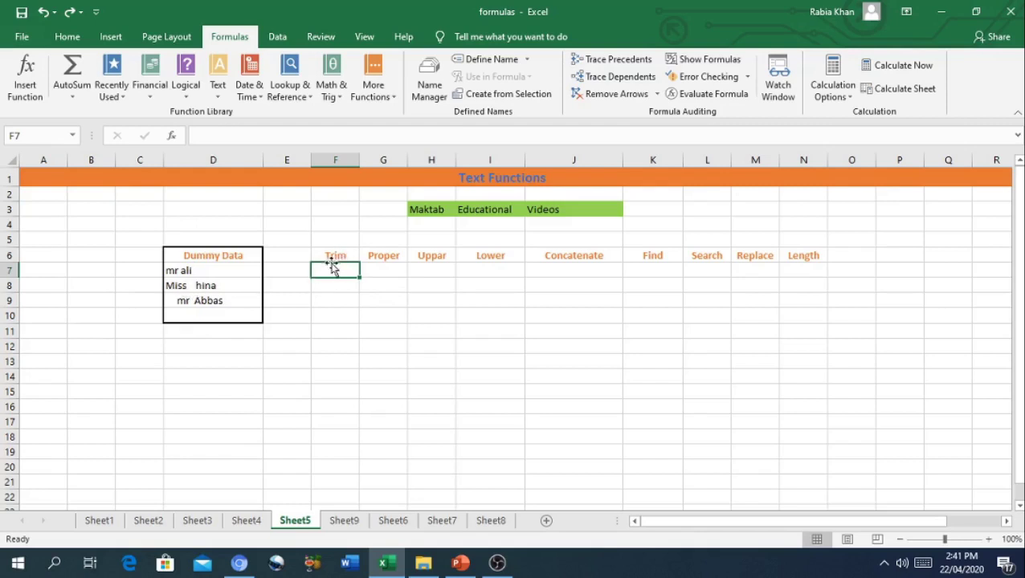
Enter =TRIM(D8) in F7 so it shows 'Miss hina' without the extra spaces.
text(=)
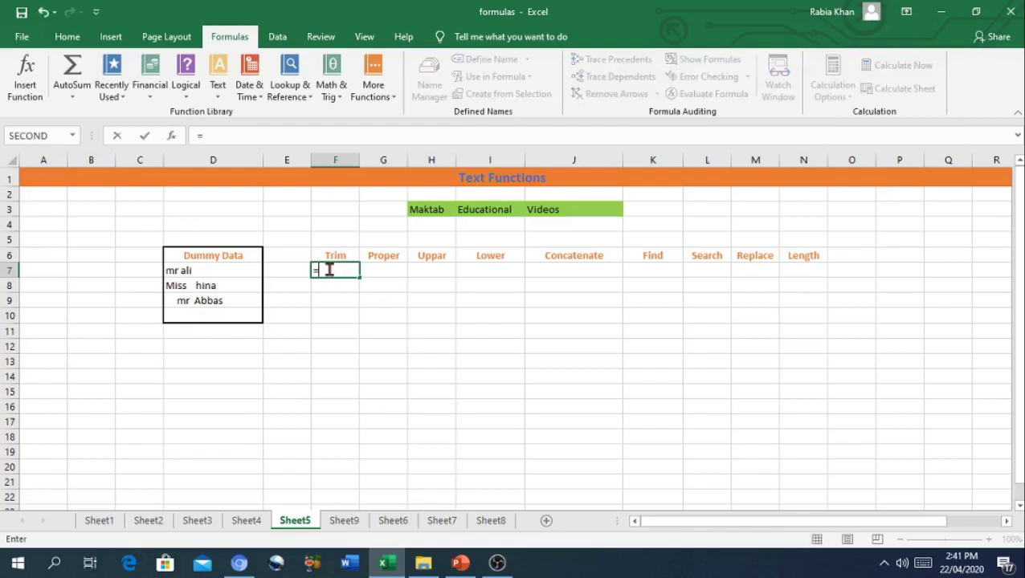
text(Tr)
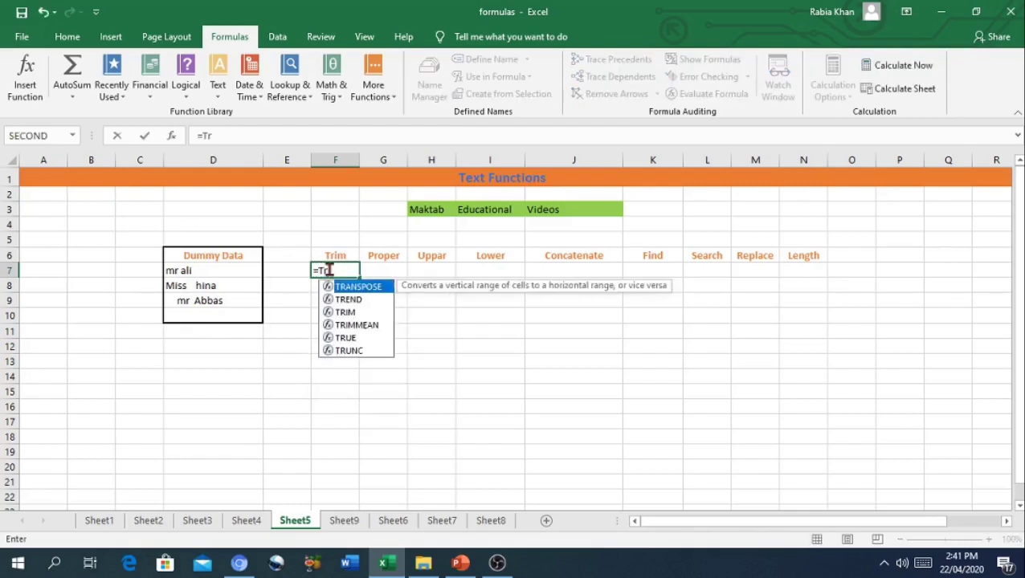
text(i)
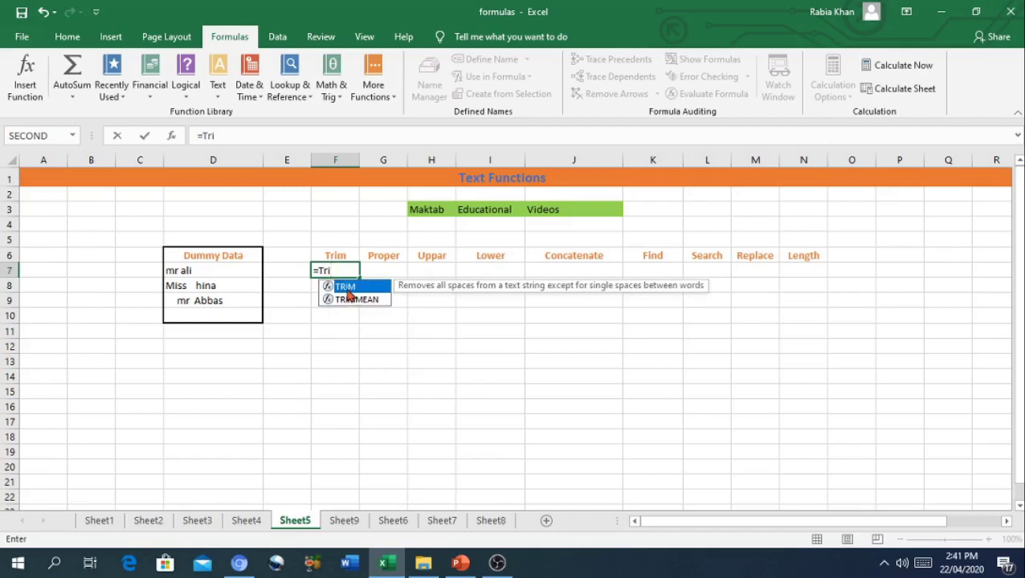
double_click(348, 291)
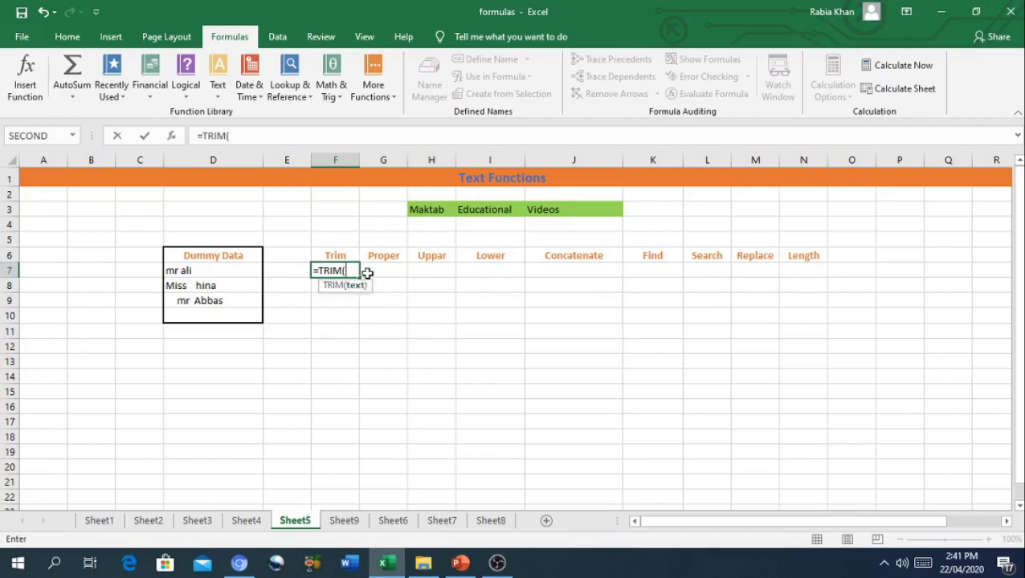
click(213, 285)
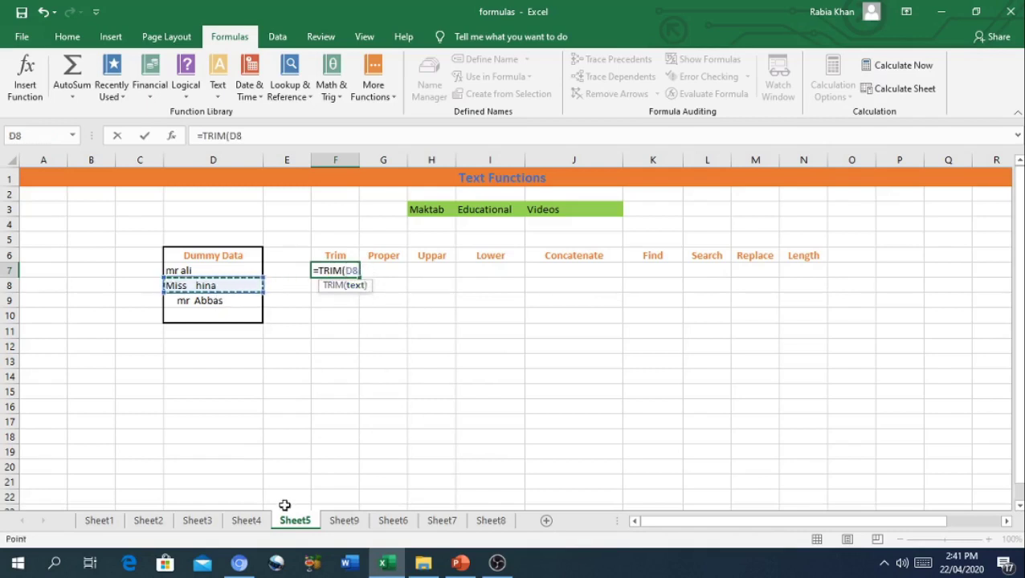
text())
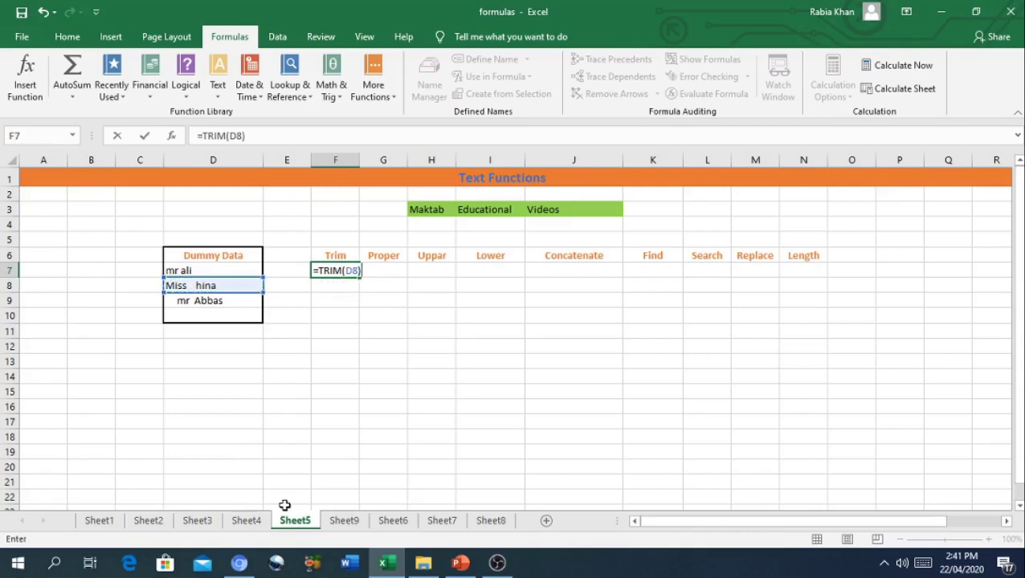
key(Return)
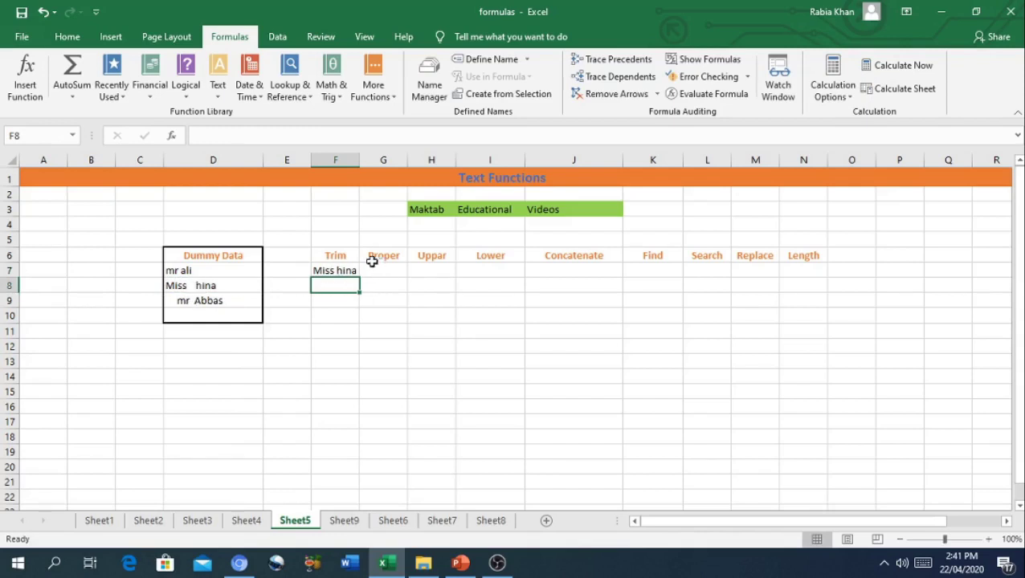
Widen column F to 15 and enter =PROPER(F7) in G7, showing 'Miss Hina'.
drag(359, 159, 394, 158)
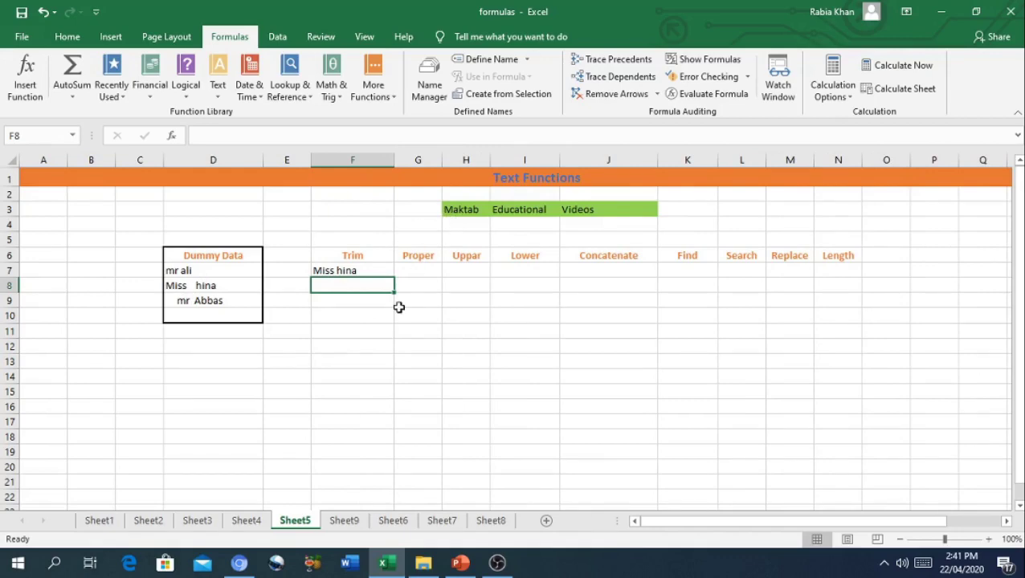
click(409, 272)
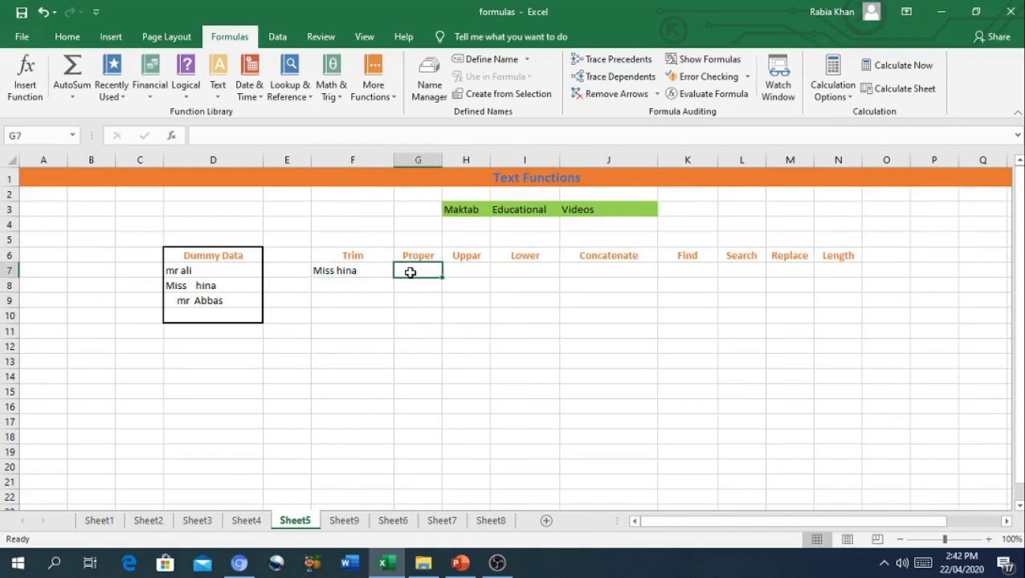
text(=)
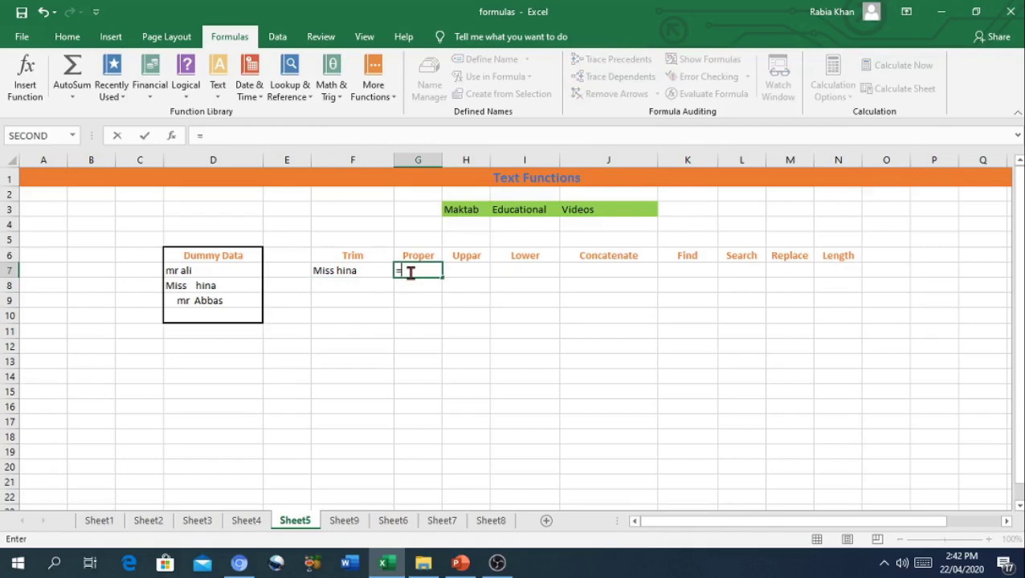
text(Pr)
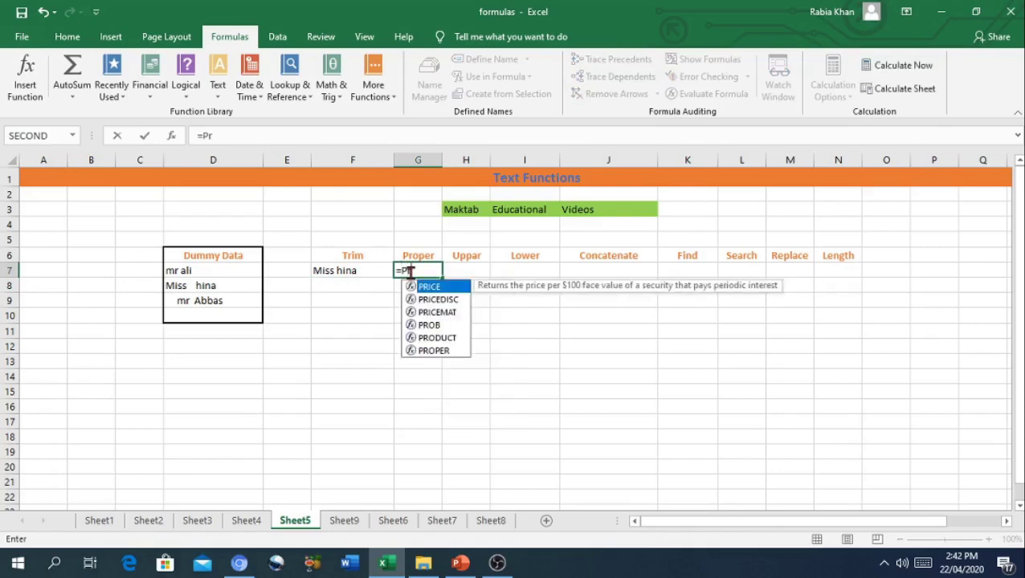
text(oper)
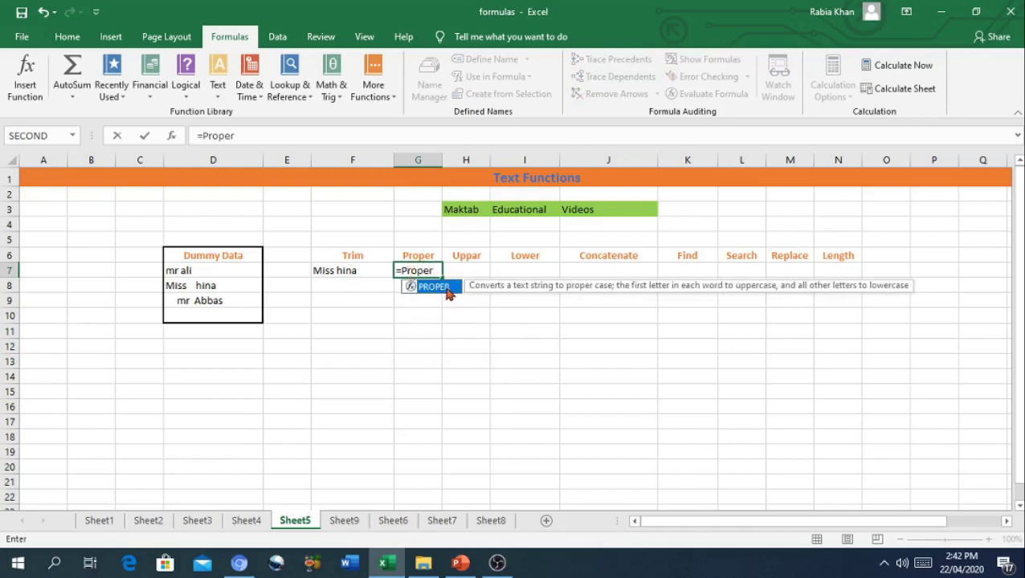
double_click(447, 293)
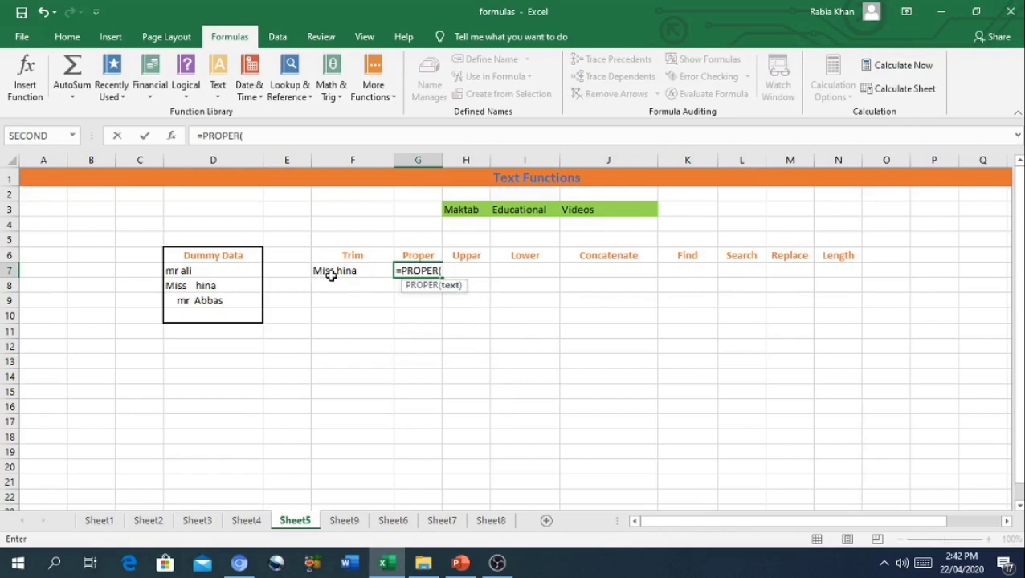
click(331, 273)
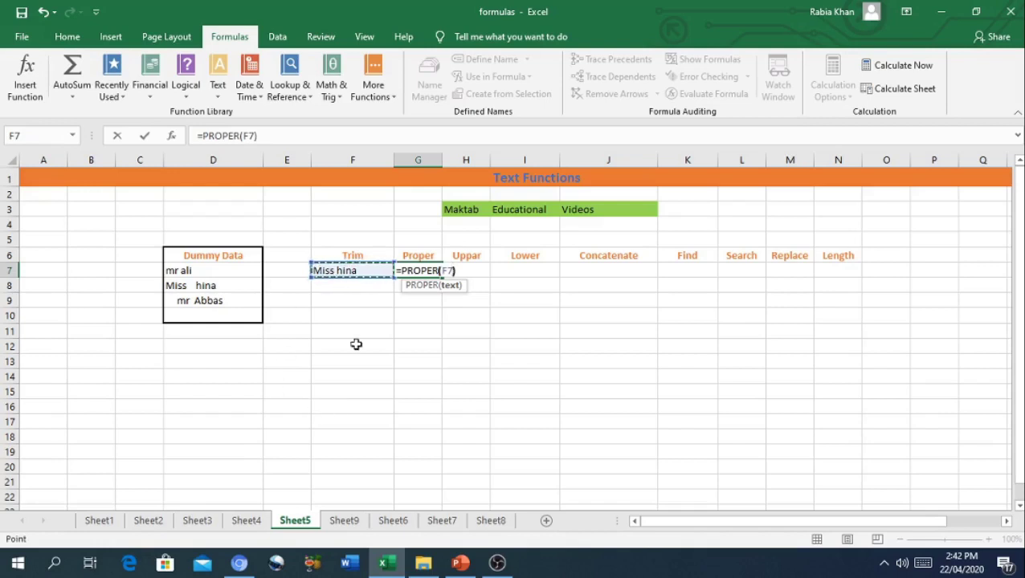
text())
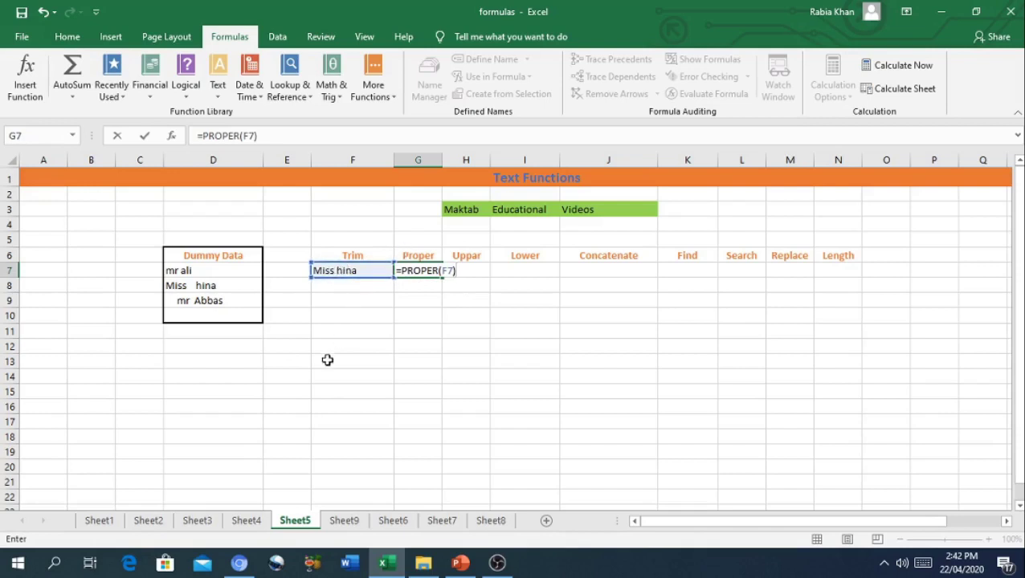
key(Return)
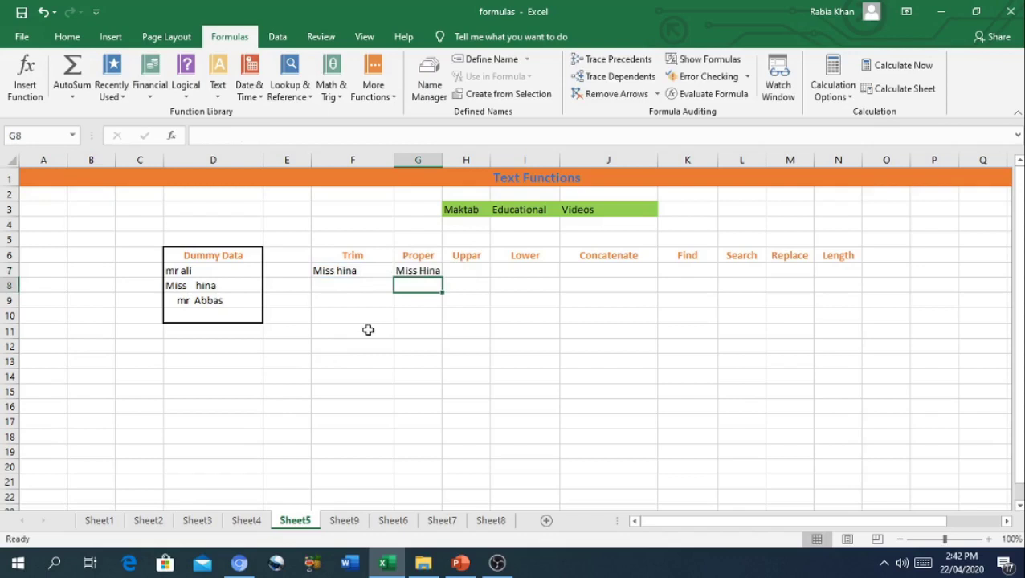
Enter =UPPER(G7) in H7 to show 'MISS HINA'.
click(466, 269)
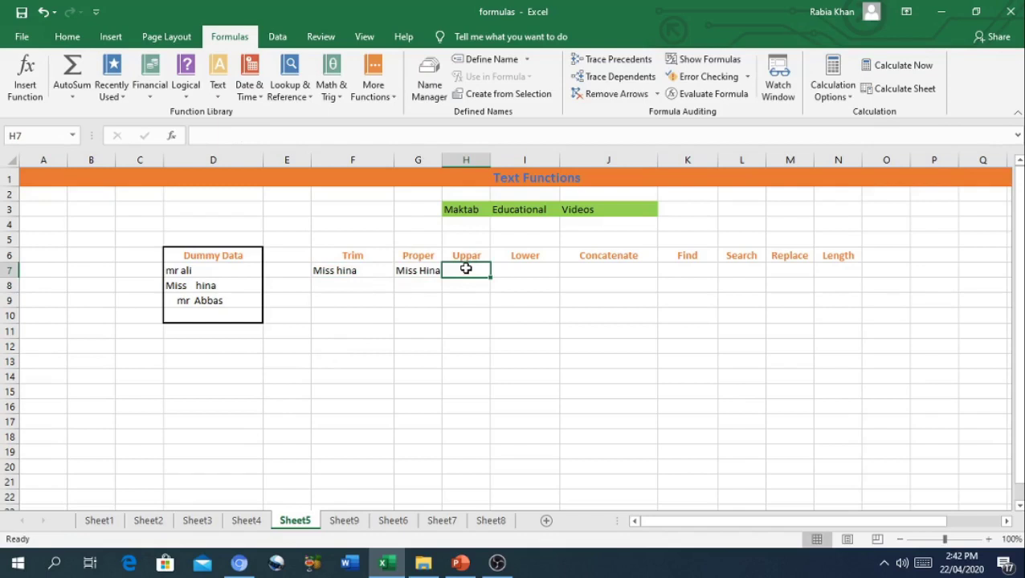
text(=U)
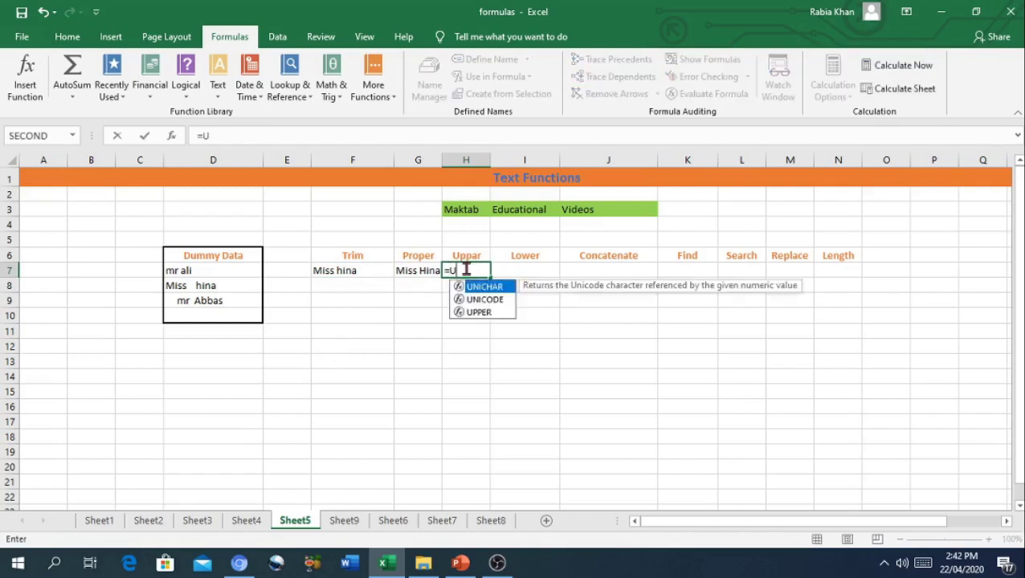
text(pper)
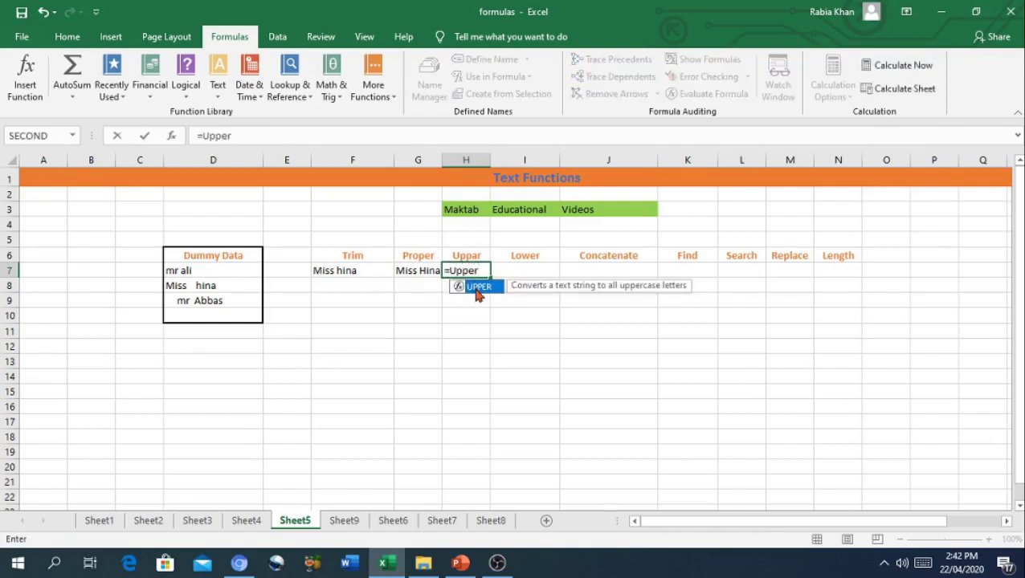
double_click(476, 288)
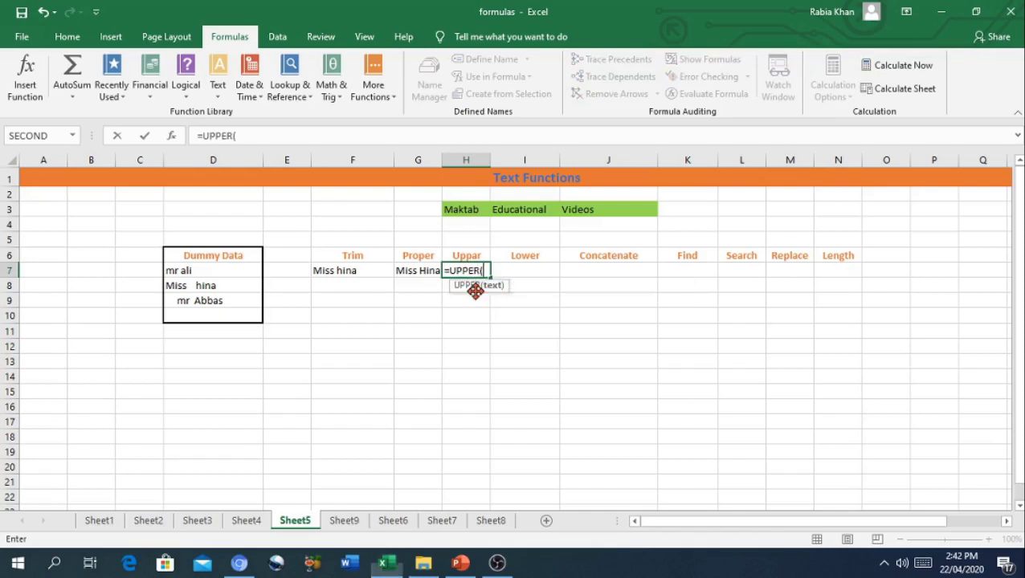
click(417, 272)
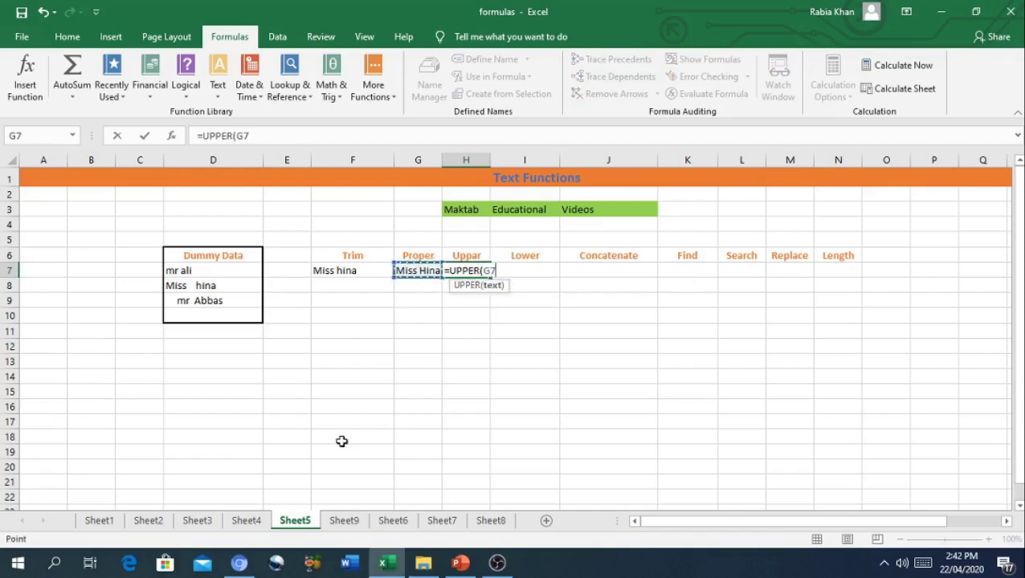
text())
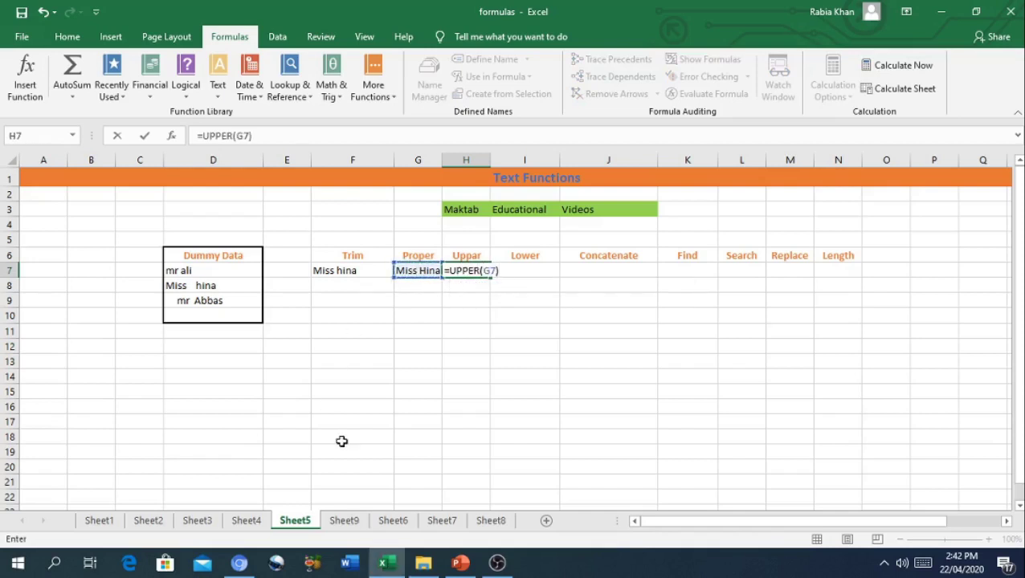
key(Return)
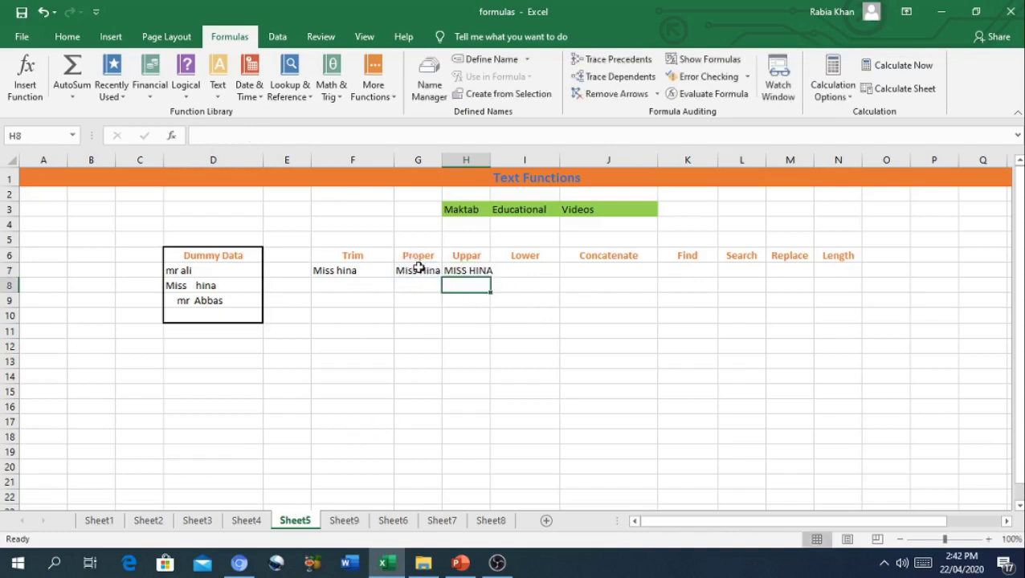
Enter =LOWER(H7) in I7 to show 'miss hina'.
click(508, 273)
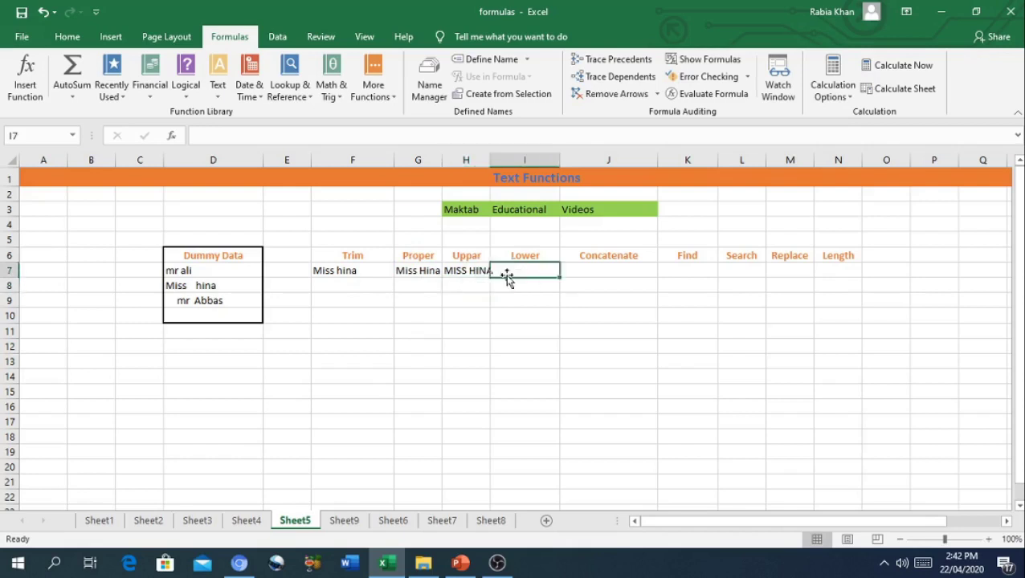
text(=)
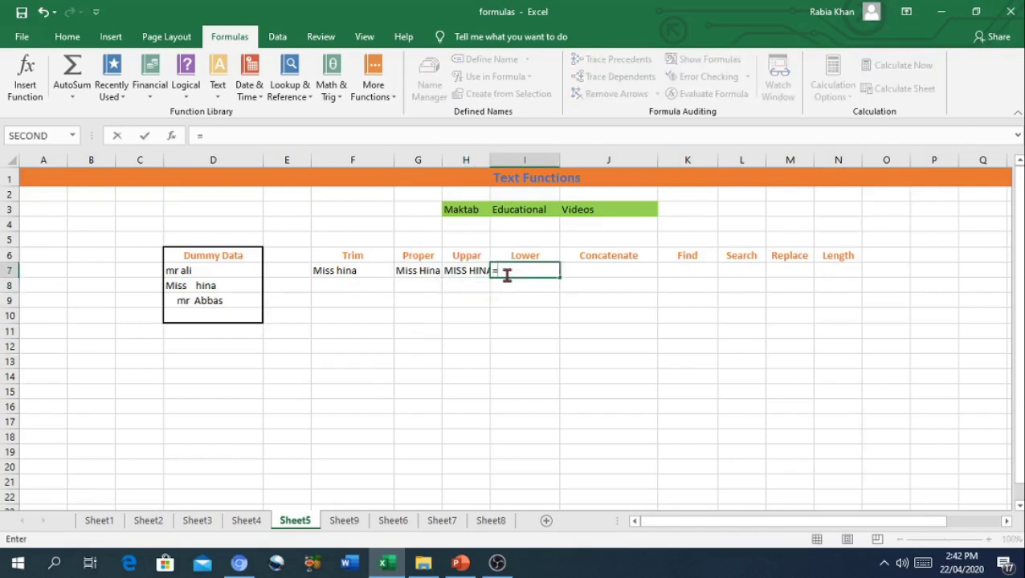
text(LOWEr)
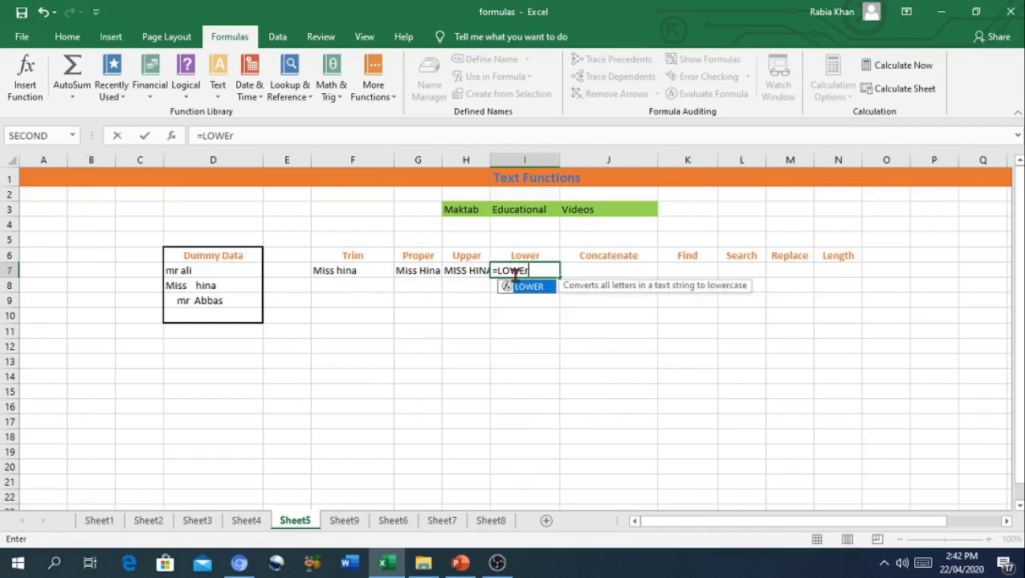
double_click(530, 287)
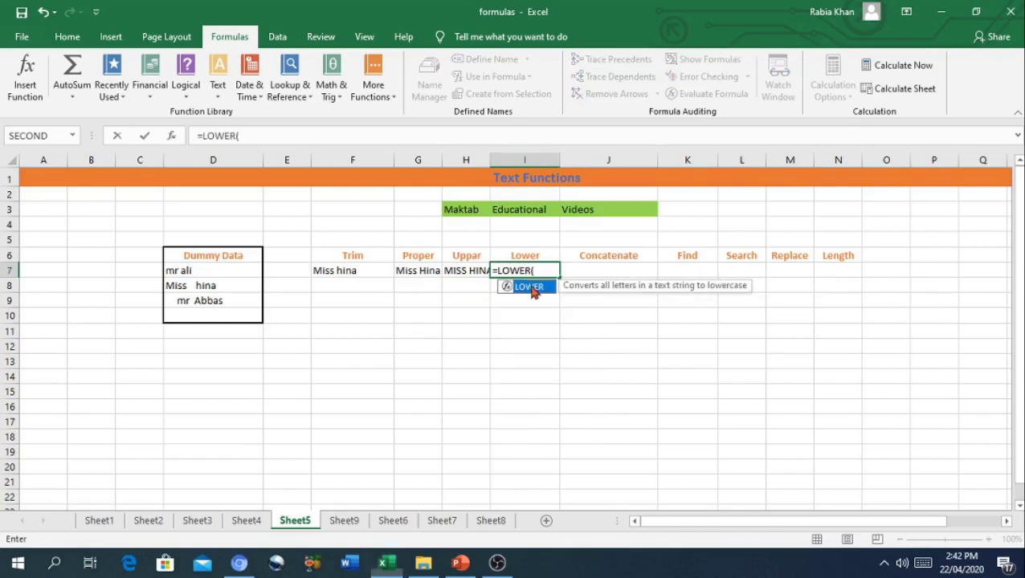
click(463, 273)
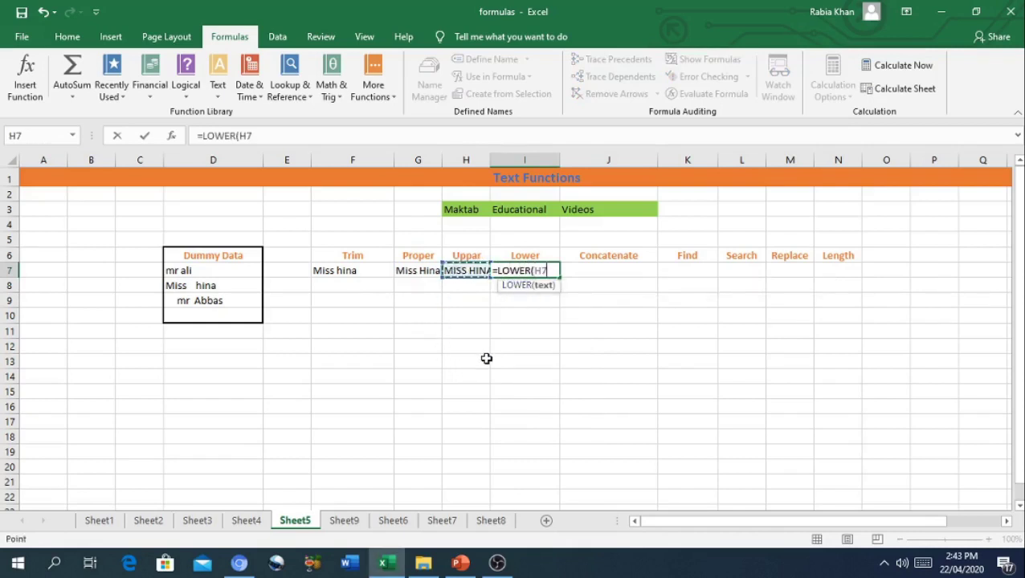
text())
key(Return)
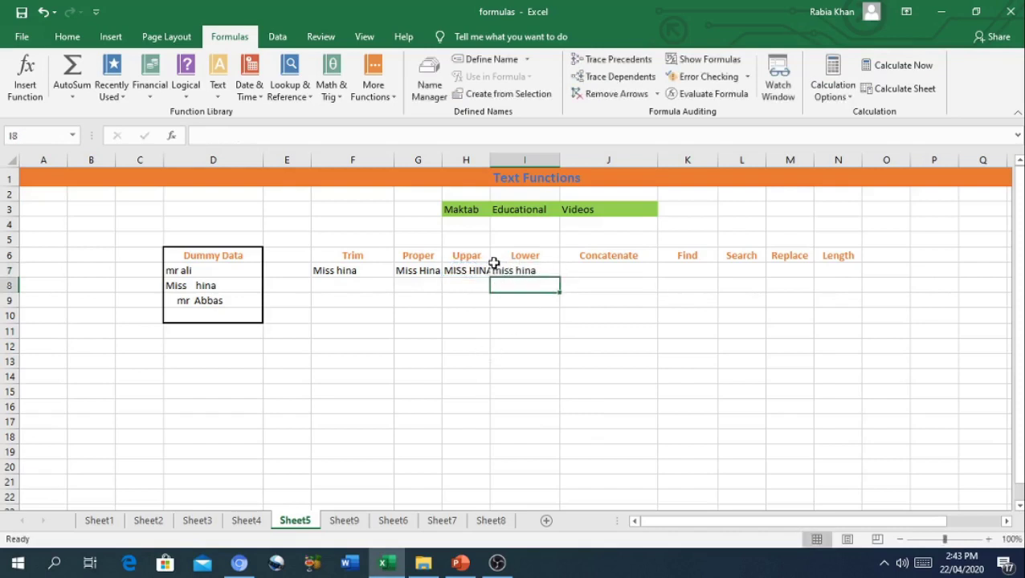
Widen column H so 'MISS HINA' is fully visible.
drag(489, 161, 515, 161)
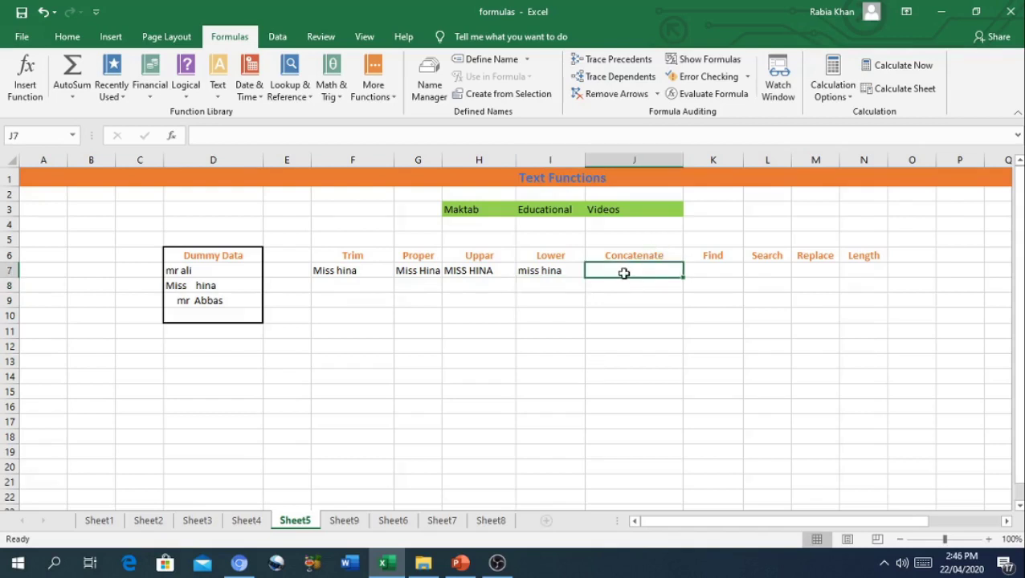
Enter =CONCATENATE(H3,I3) in J7 to display 'Maktab Educational'.
text(=)
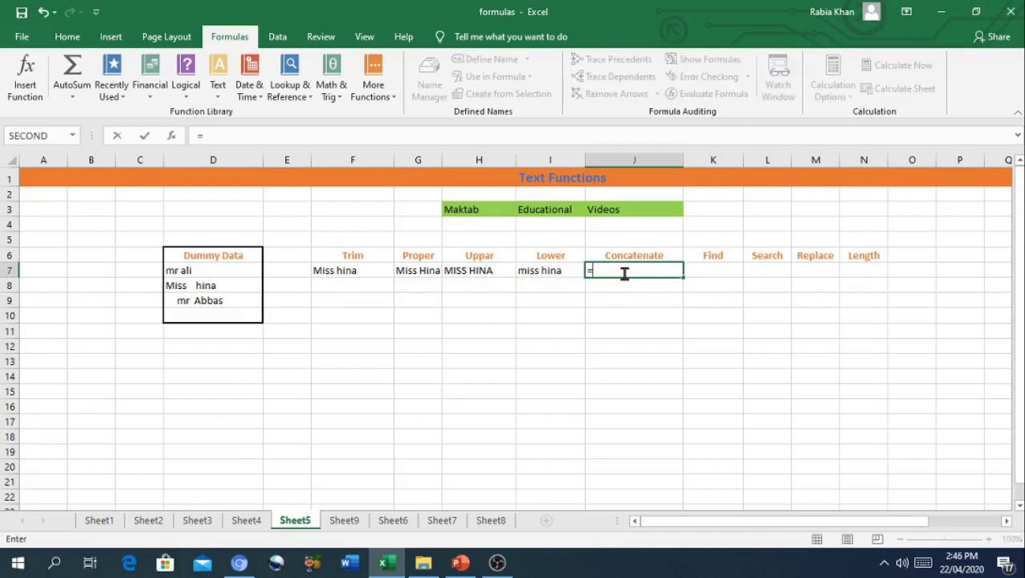
text(CO)
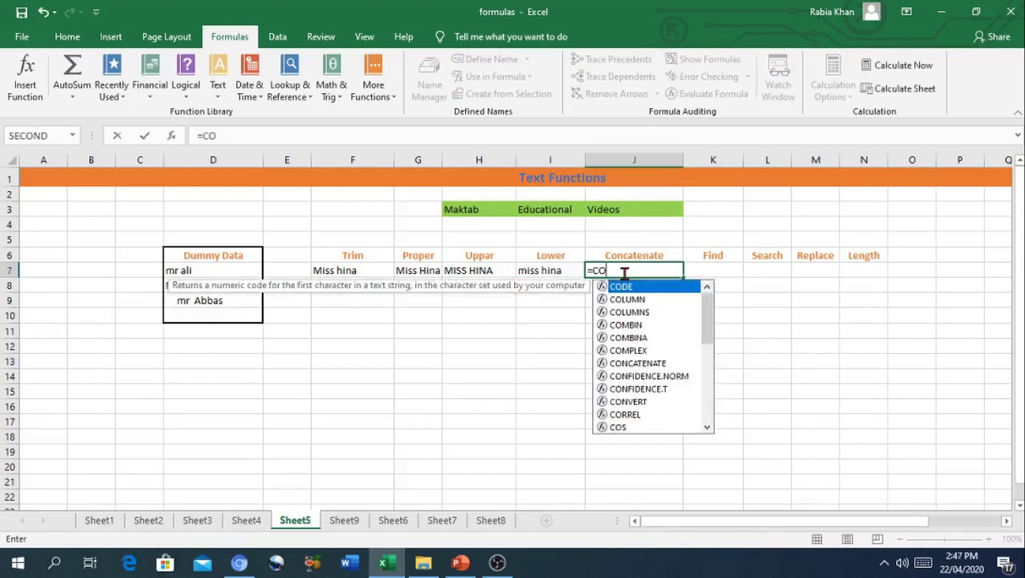
text(n)
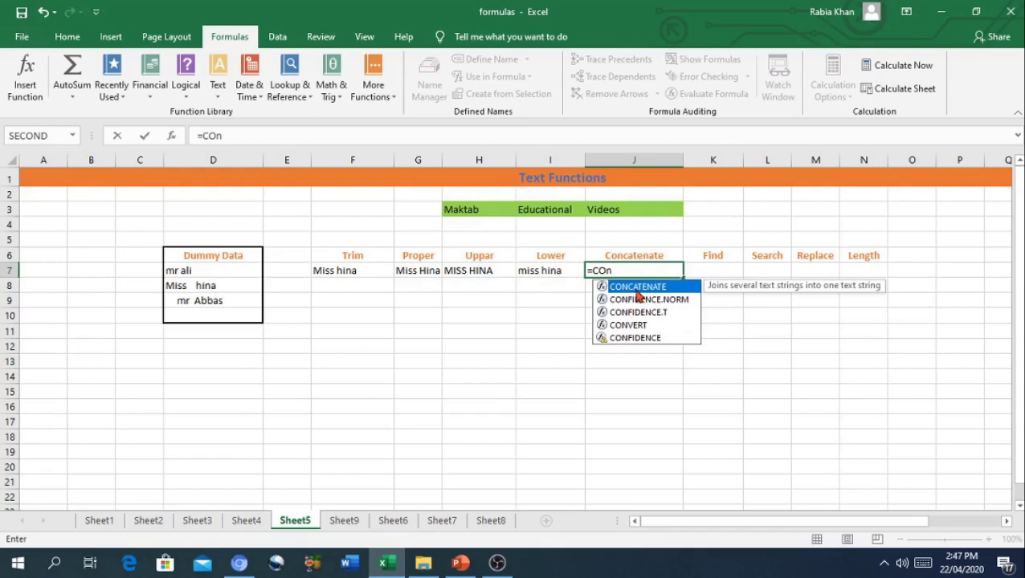
double_click(638, 296)
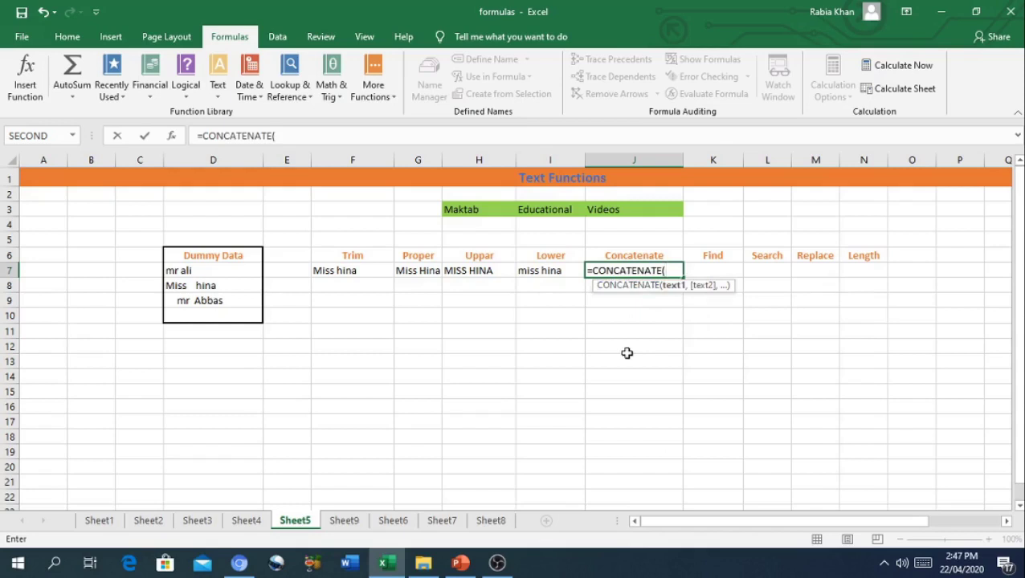
click(462, 212)
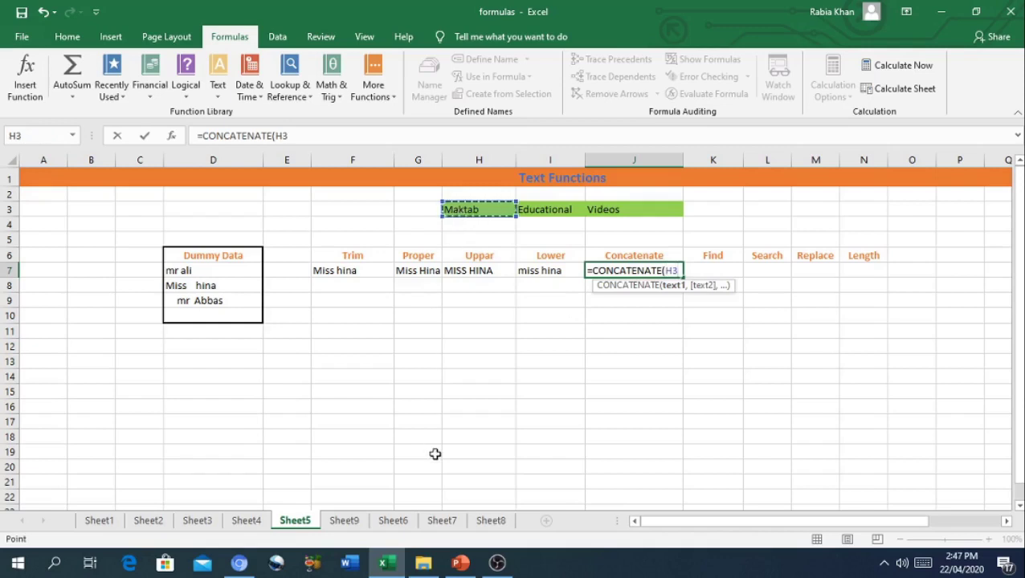
text(,)
click(550, 221)
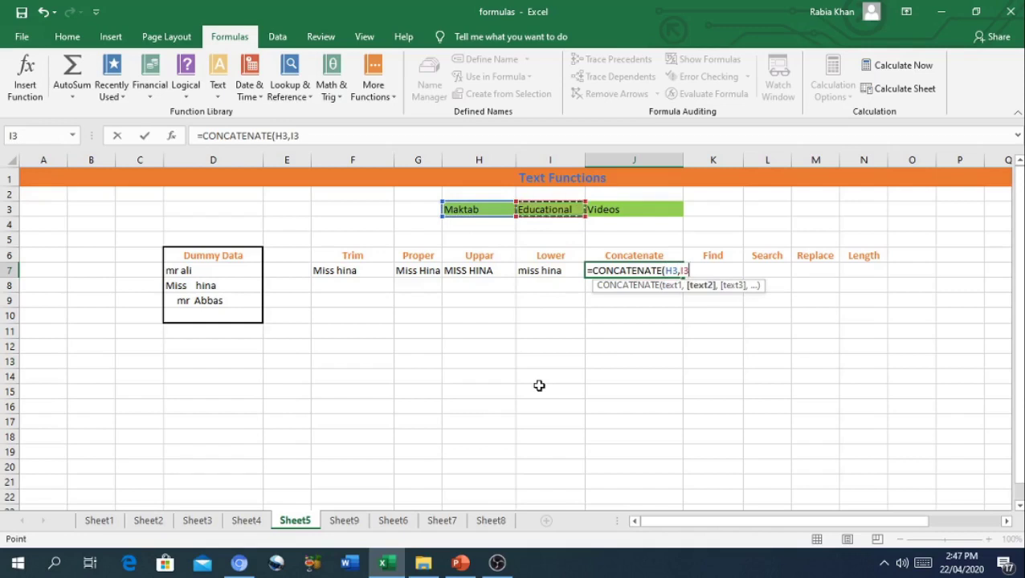
text())
key(Return)
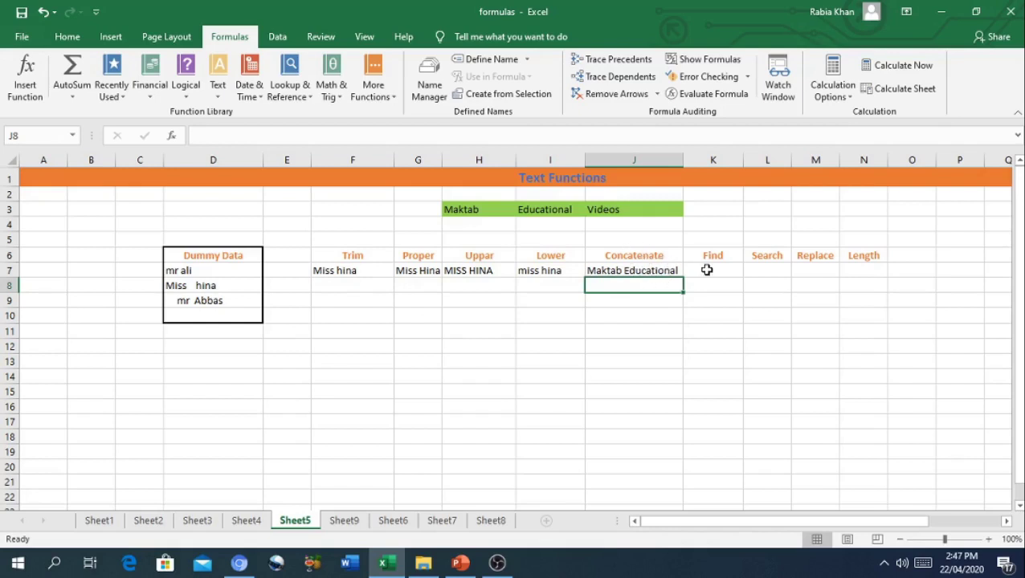
click(706, 270)
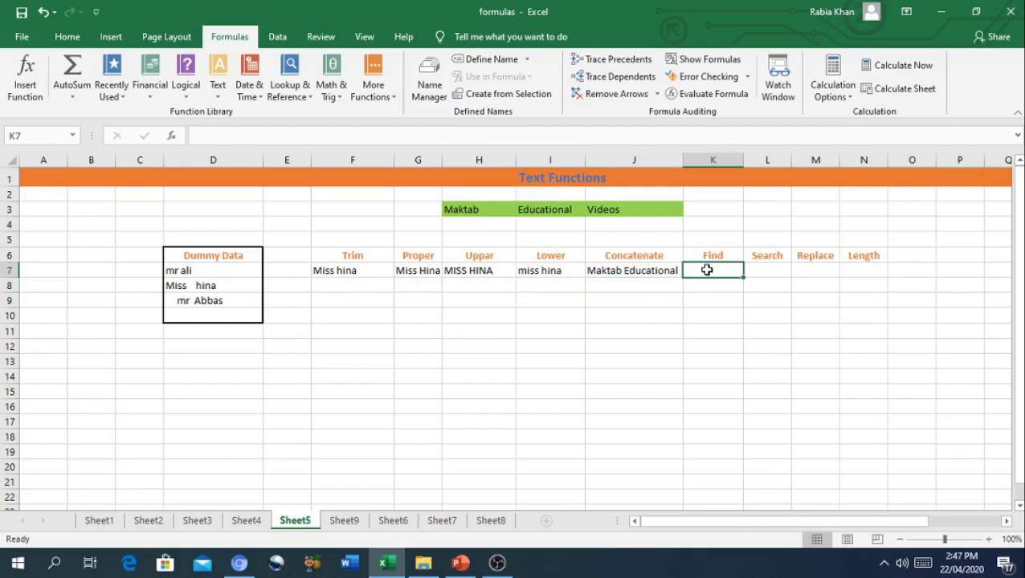
Enter =FIND("E",J7) in K7, returning 8 as the position of capital E.
text(=FI)
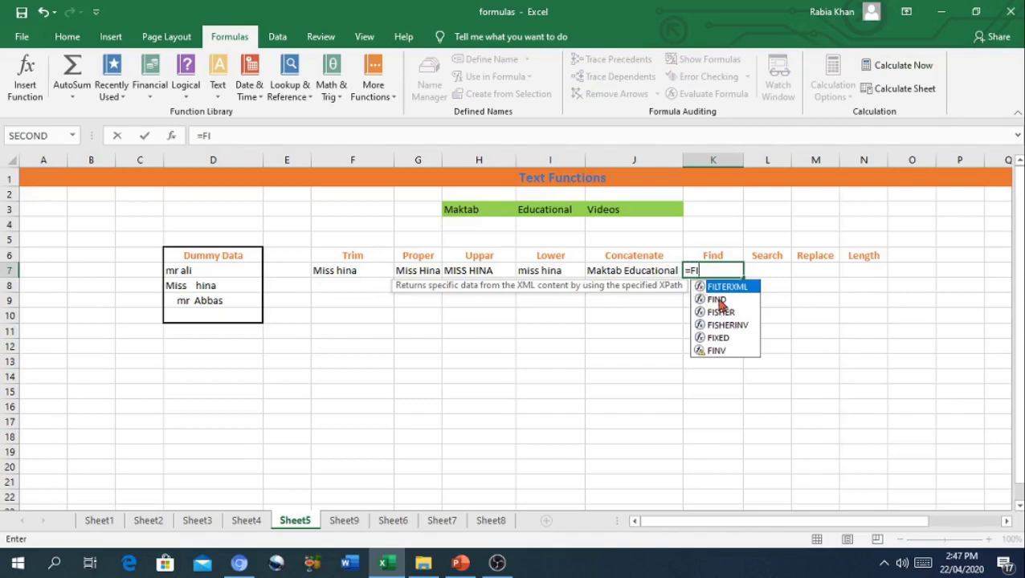
double_click(717, 300)
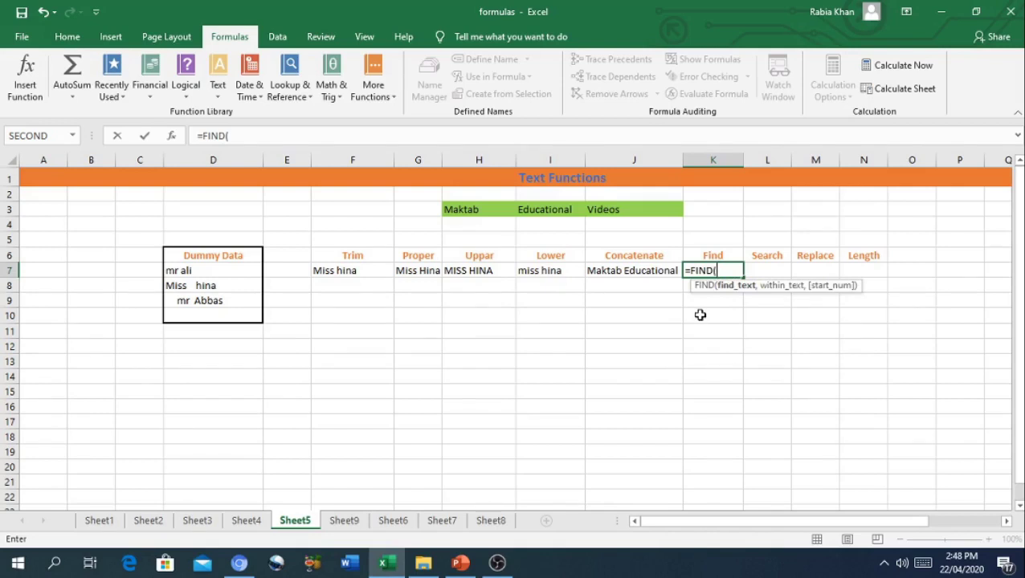
key(alt)
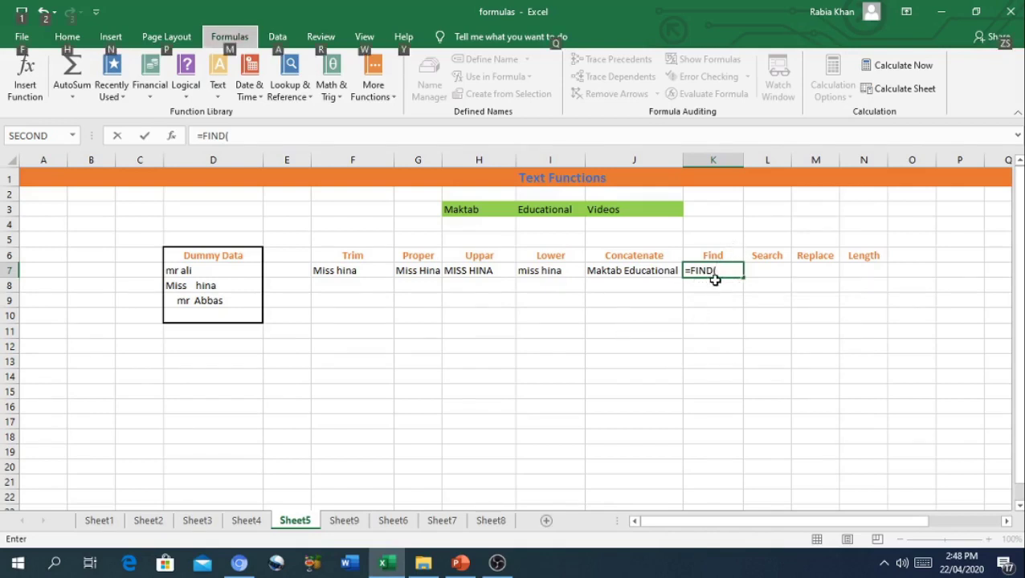
click(726, 270)
text(")
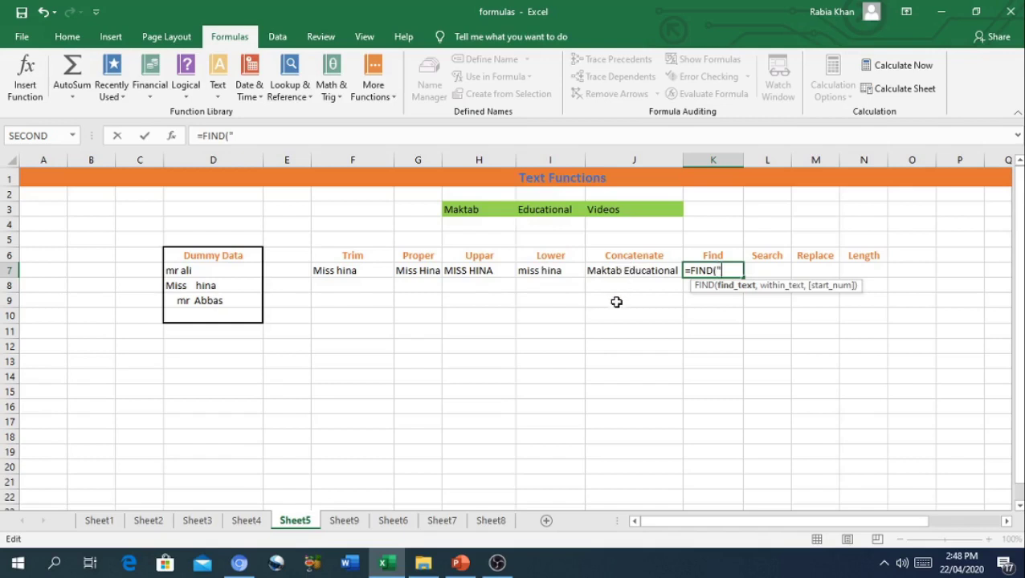
text(E)
text(,)
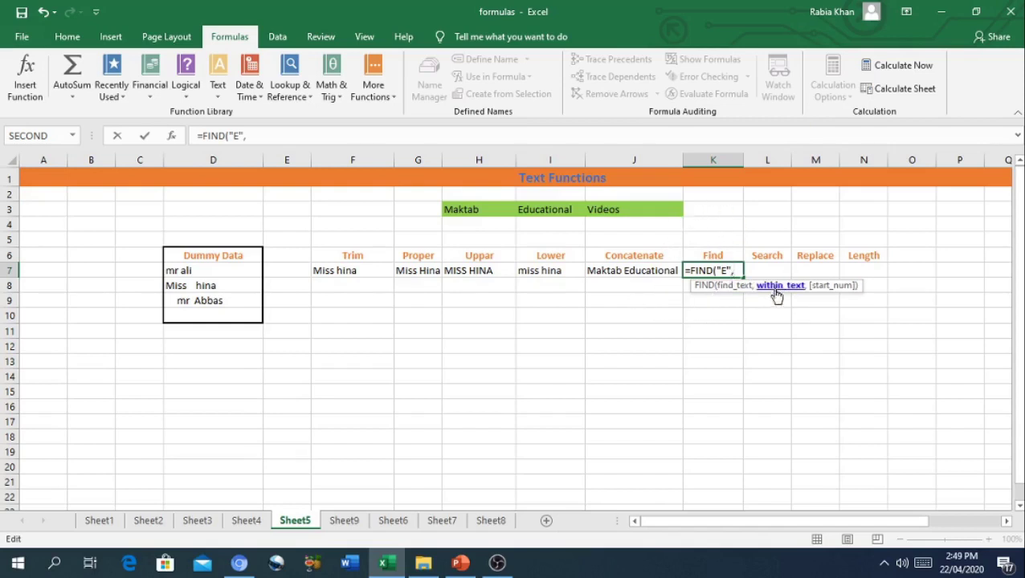
click(643, 276)
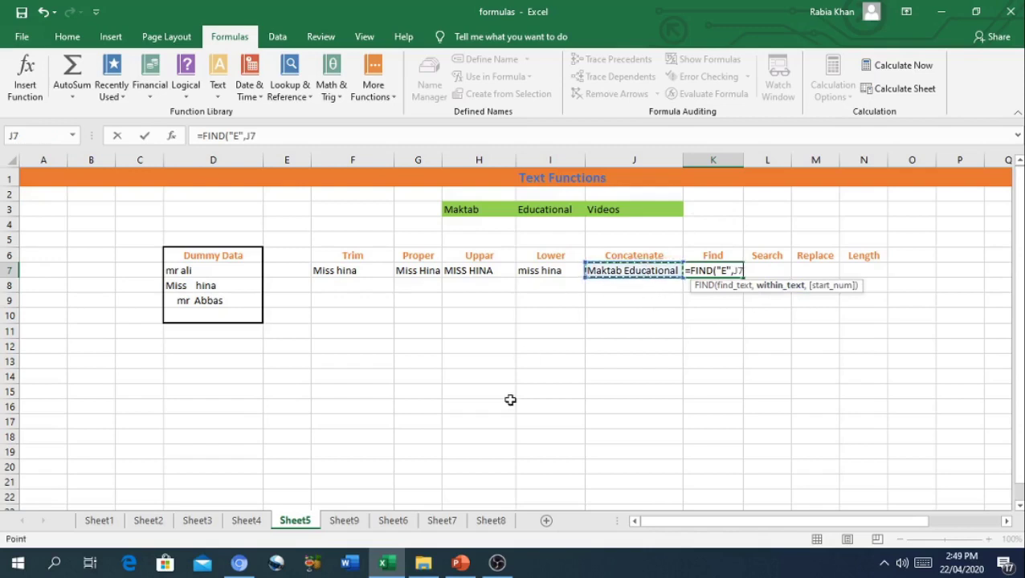
text())
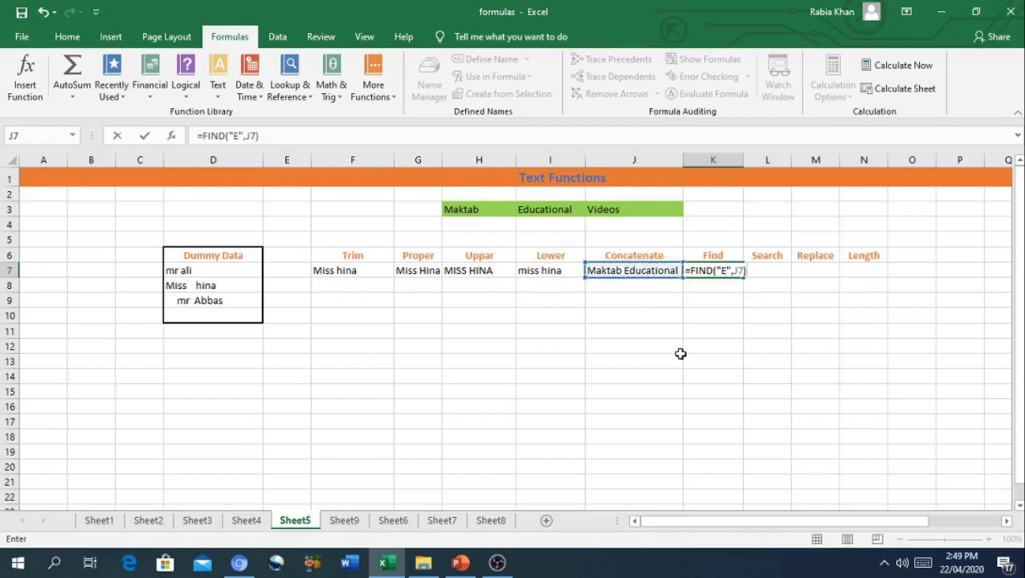
key(Return)
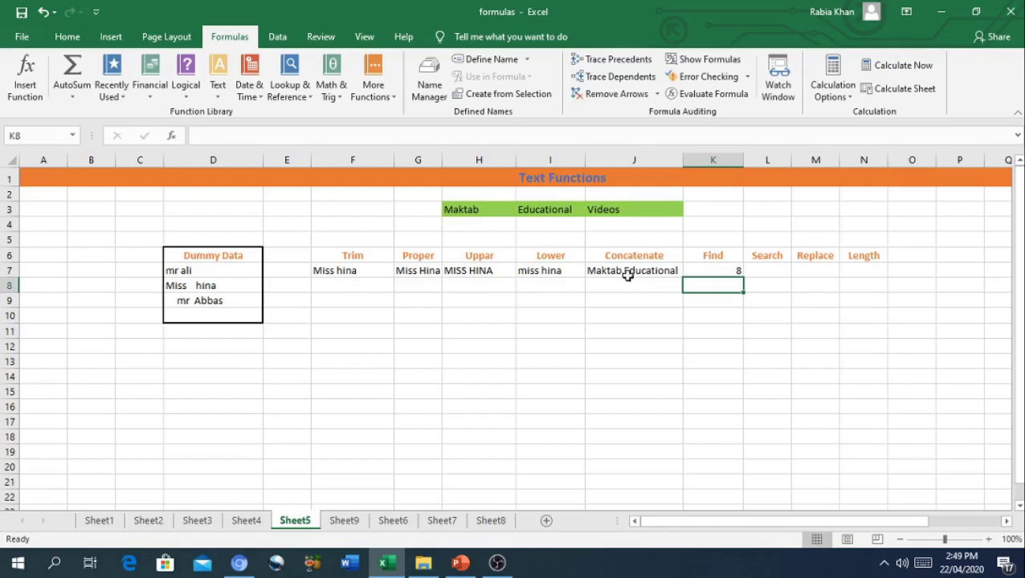
click(716, 270)
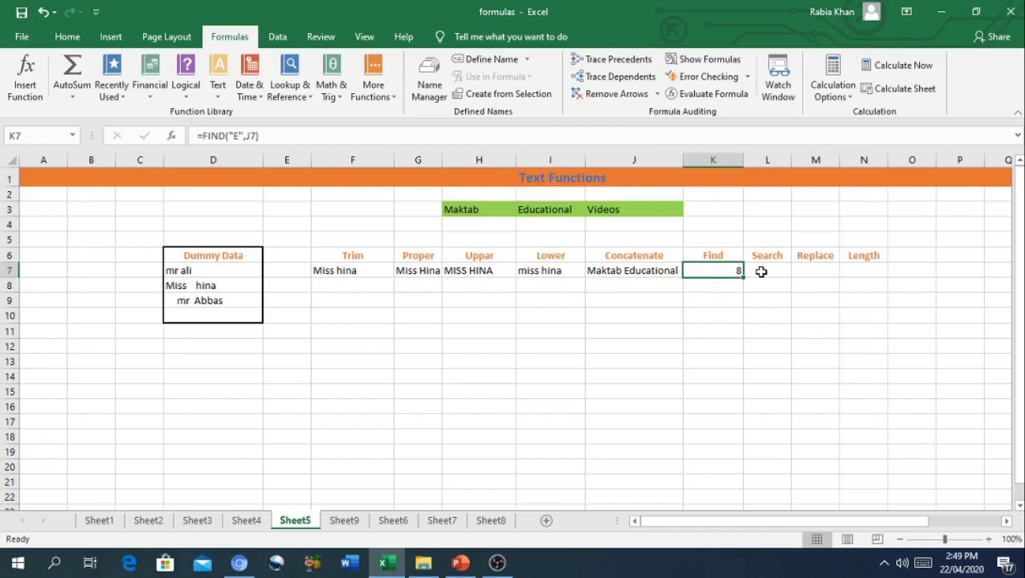
Enter =FIND("e",J7) in K8, which returns #VALUE! for the lowercase e.
double_click(711, 271)
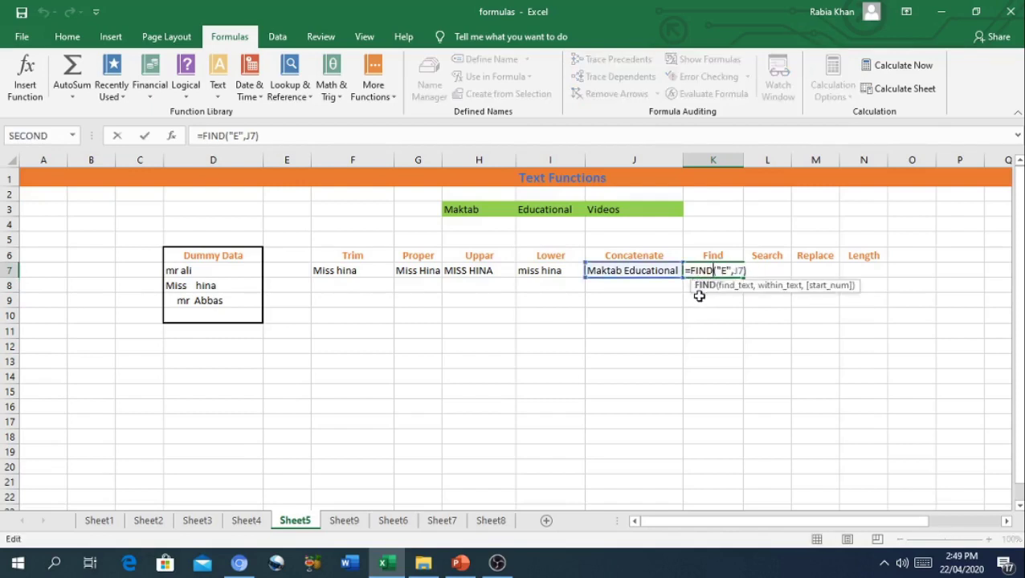
key(Return)
double_click(698, 288)
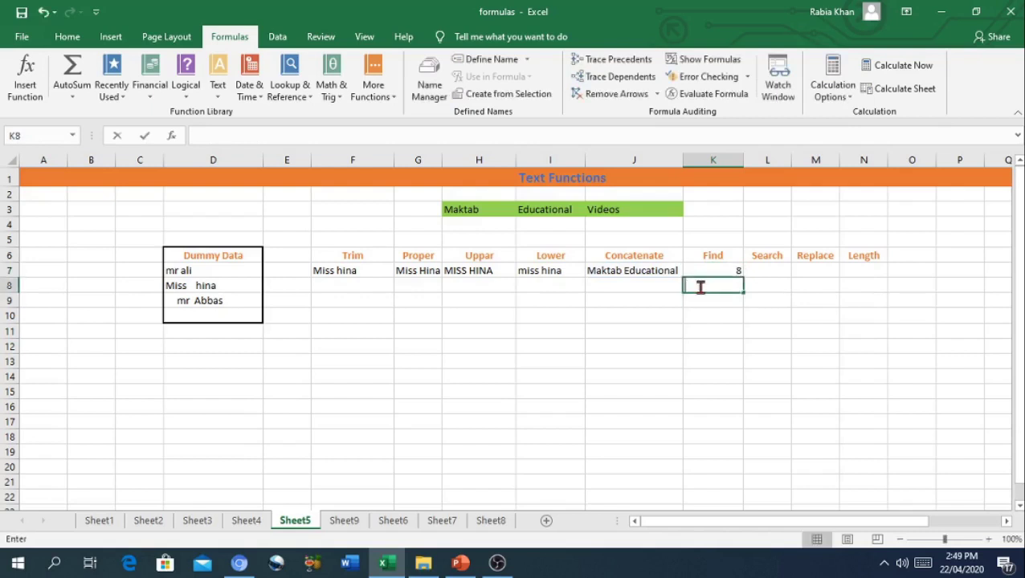
text(=FI)
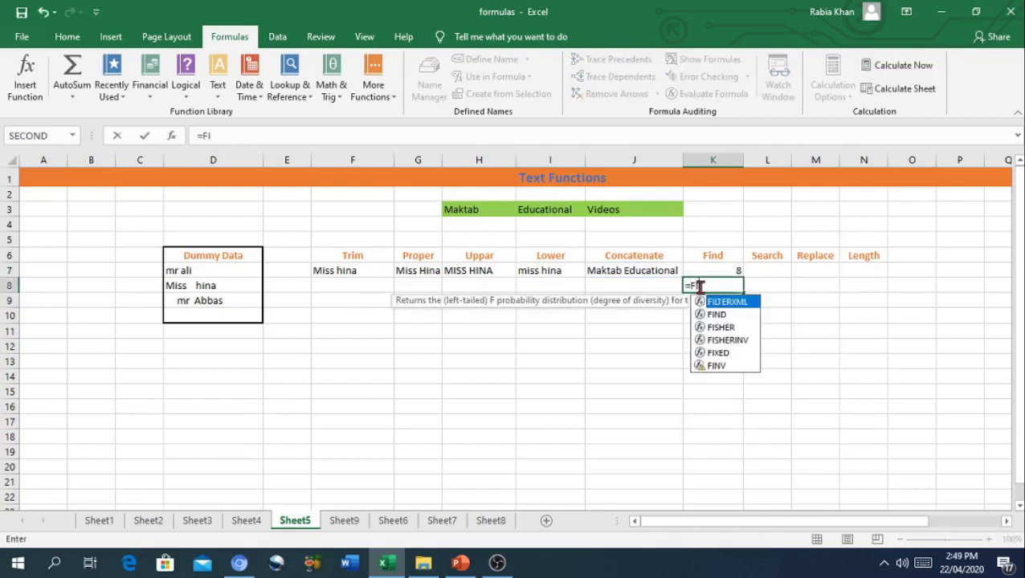
text(n)
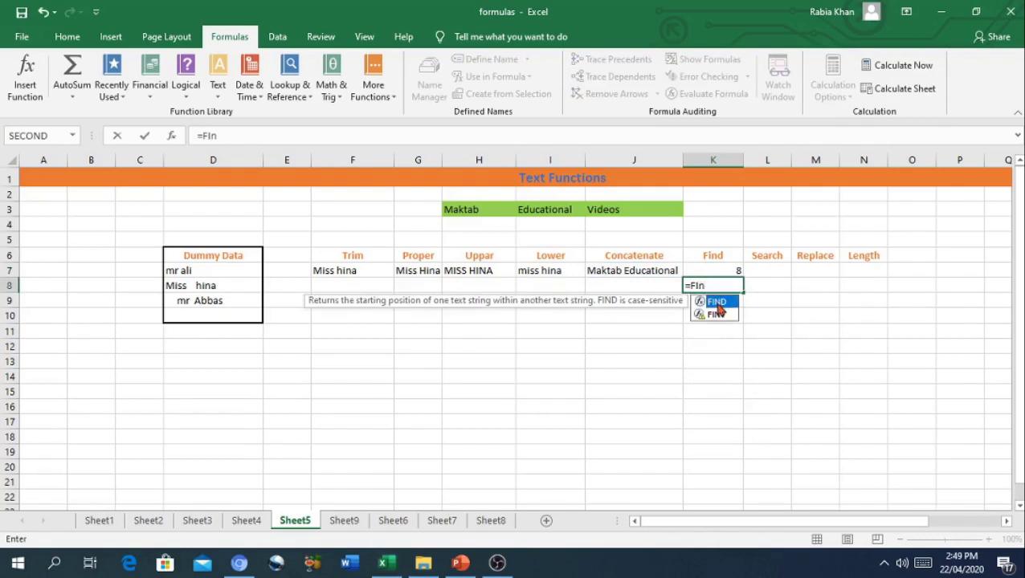
double_click(716, 302)
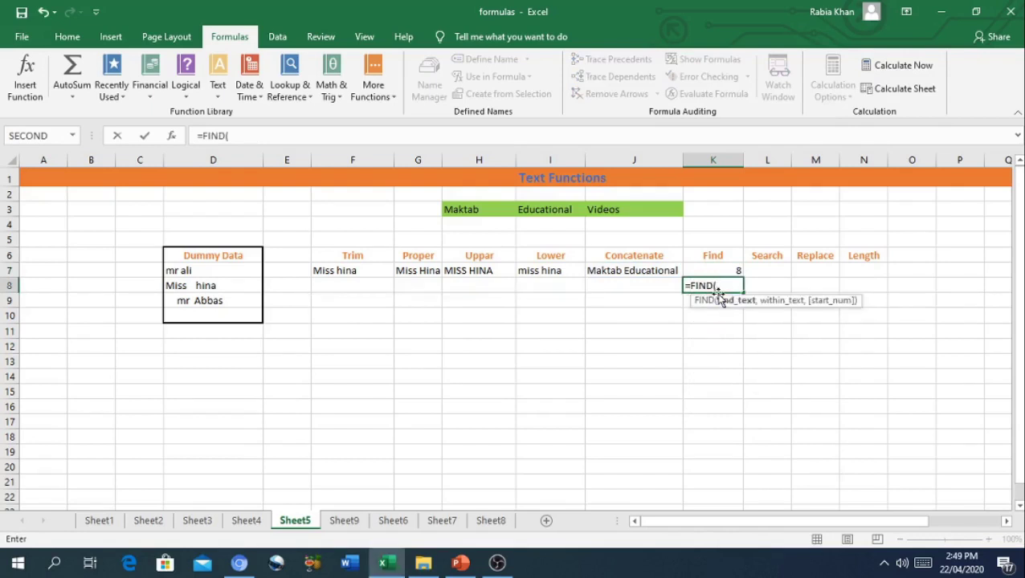
text("e)
text(,)
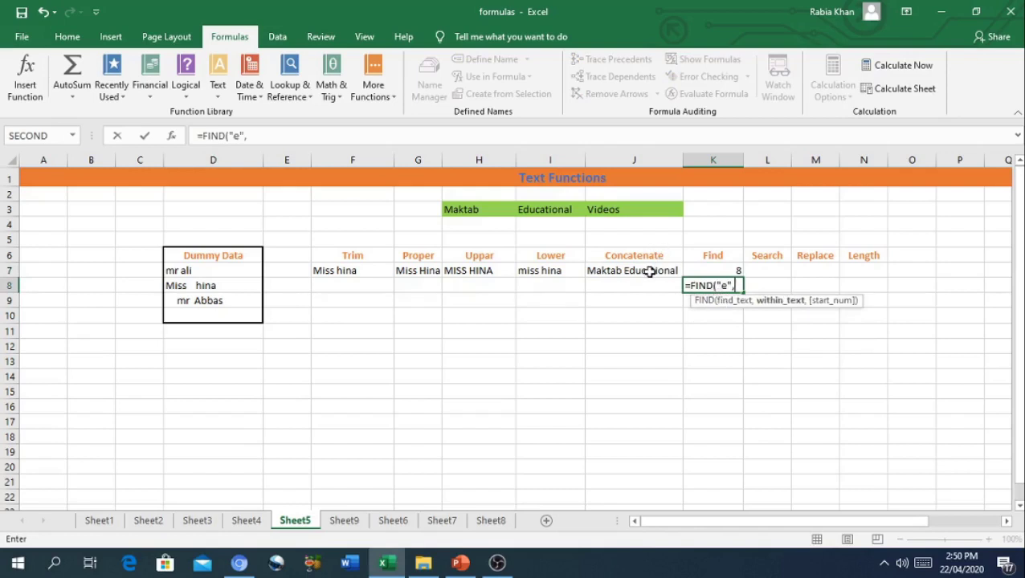
click(649, 271)
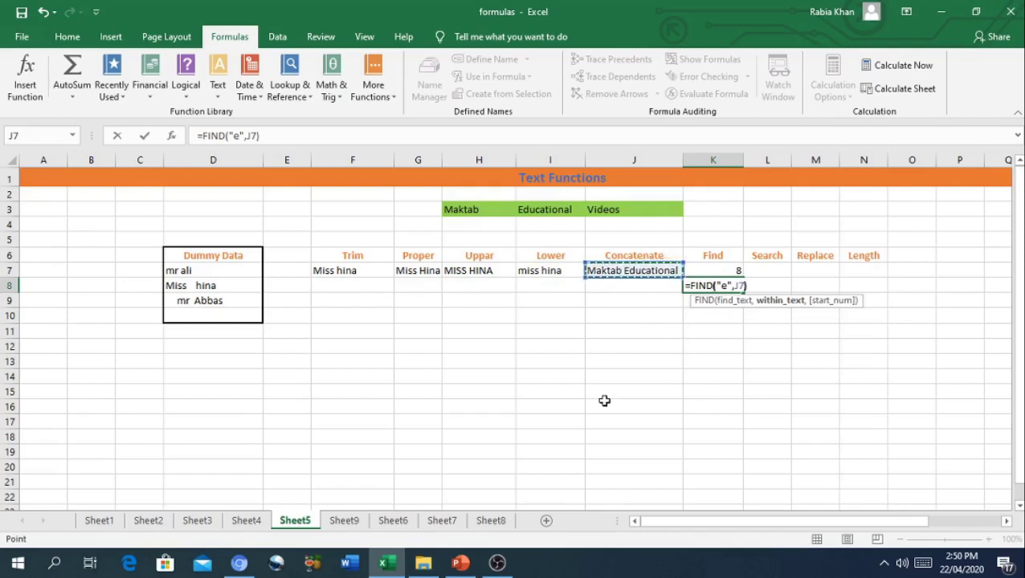
text())
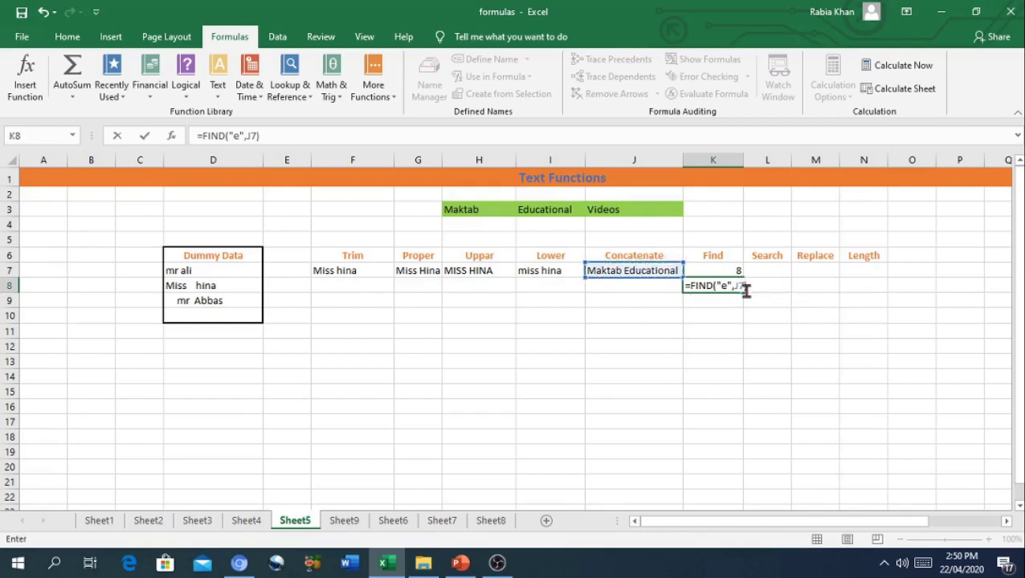
key(Return)
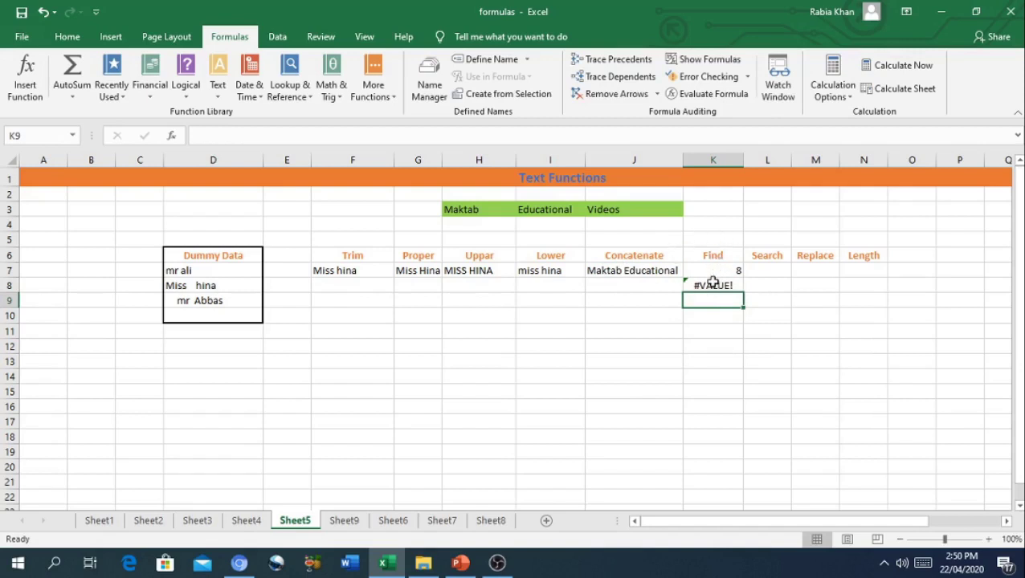
Reopen the K7 and K8 formulas to compare capital E against lowercase e.
key(Up)
key(Up)
key(Up)
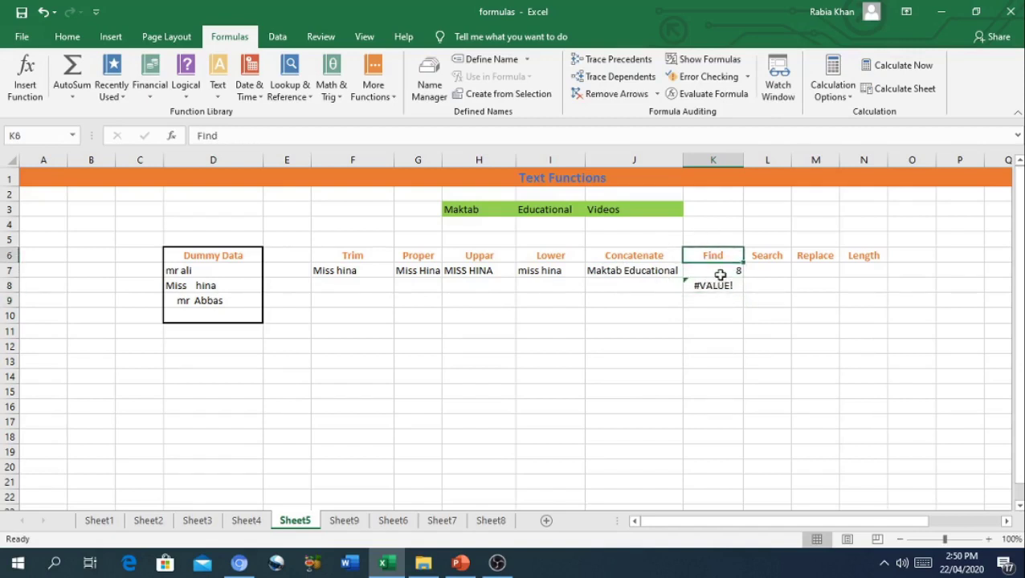
key(Down)
key(Down)
double_click(720, 272)
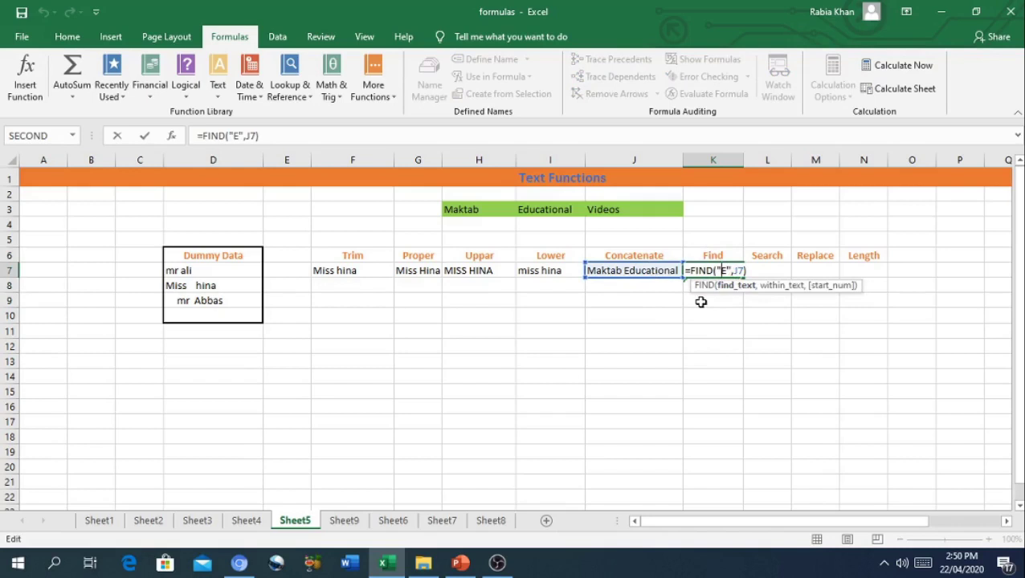
key(Return)
double_click(714, 286)
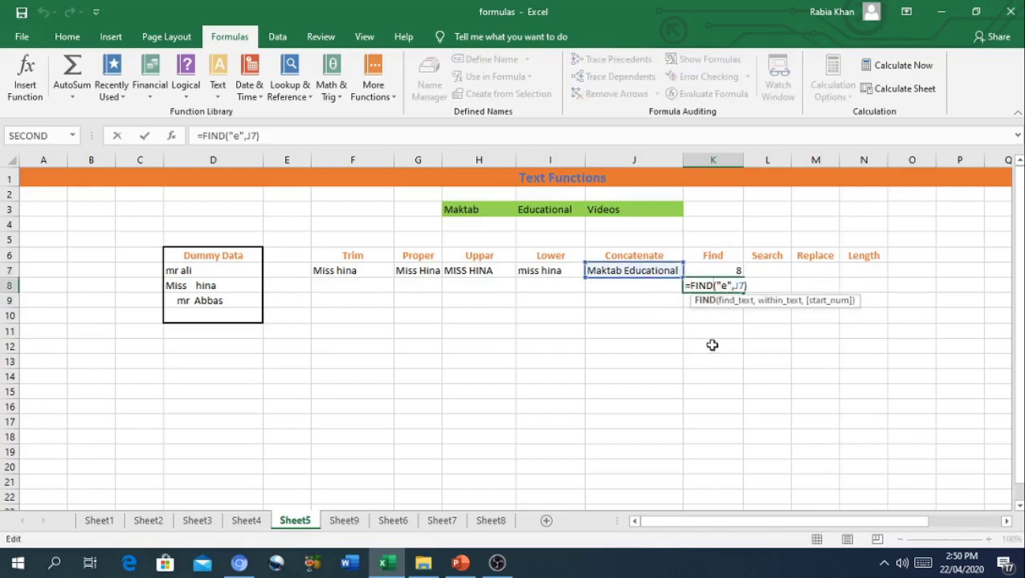
Enter =SEARCH("e",J7) in L7, returning 8 regardless of letter case.
click(768, 273)
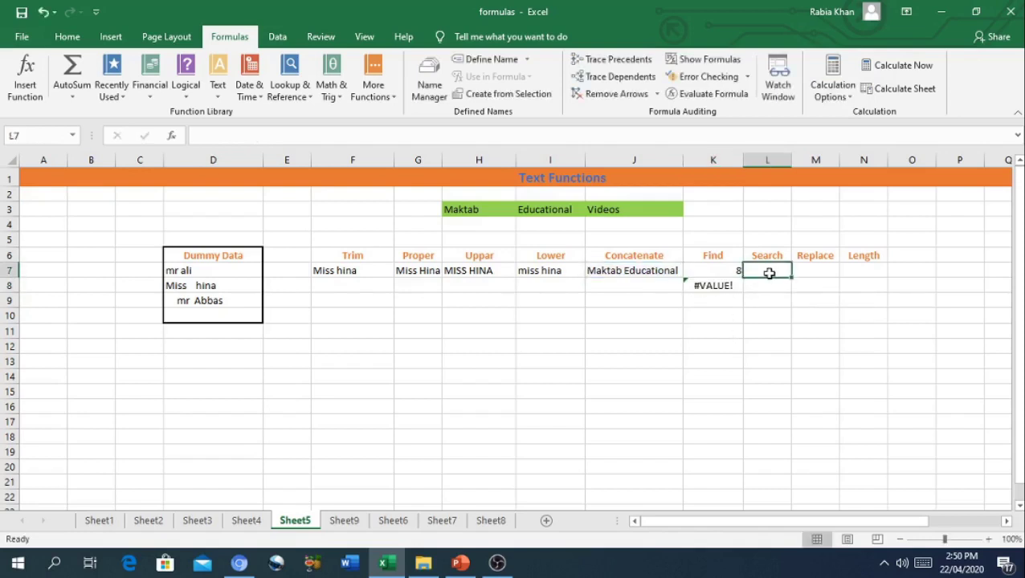
text(=)
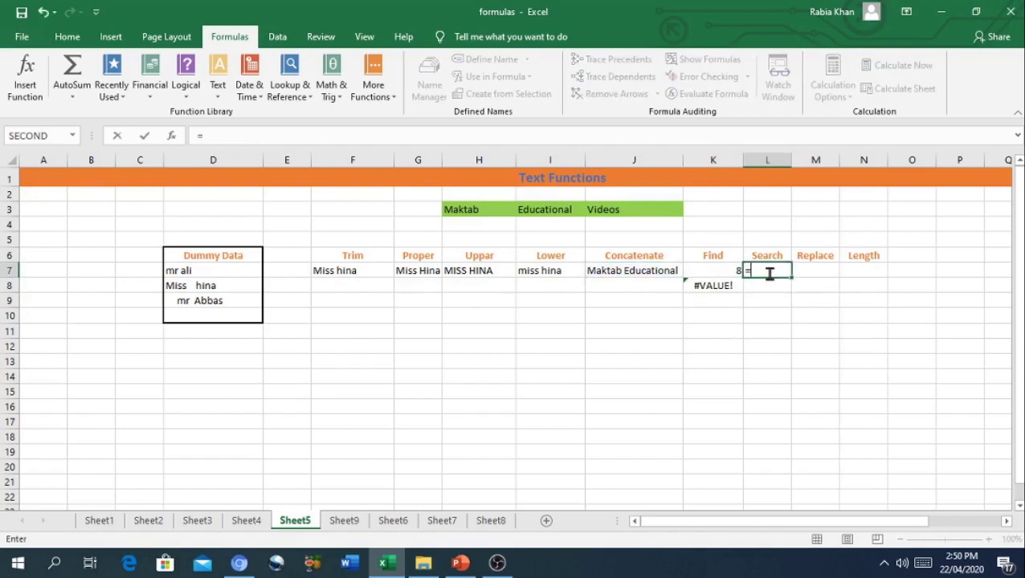
text(sear)
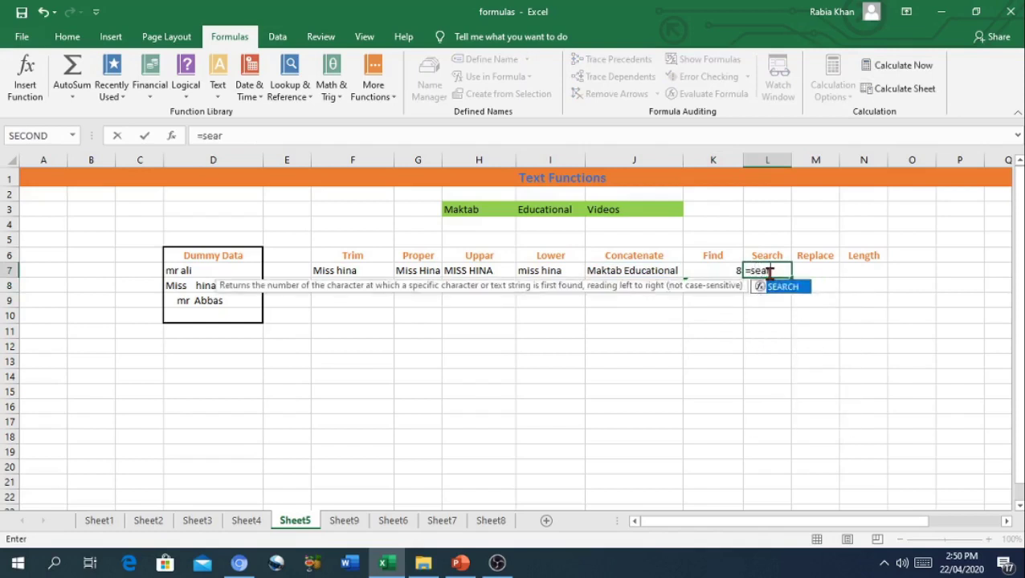
double_click(780, 294)
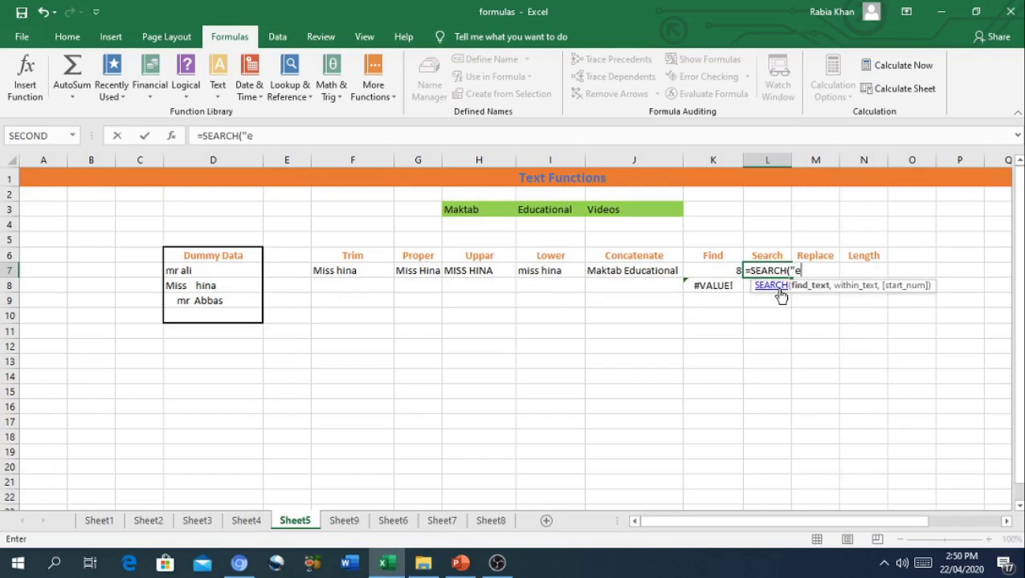
text(,)
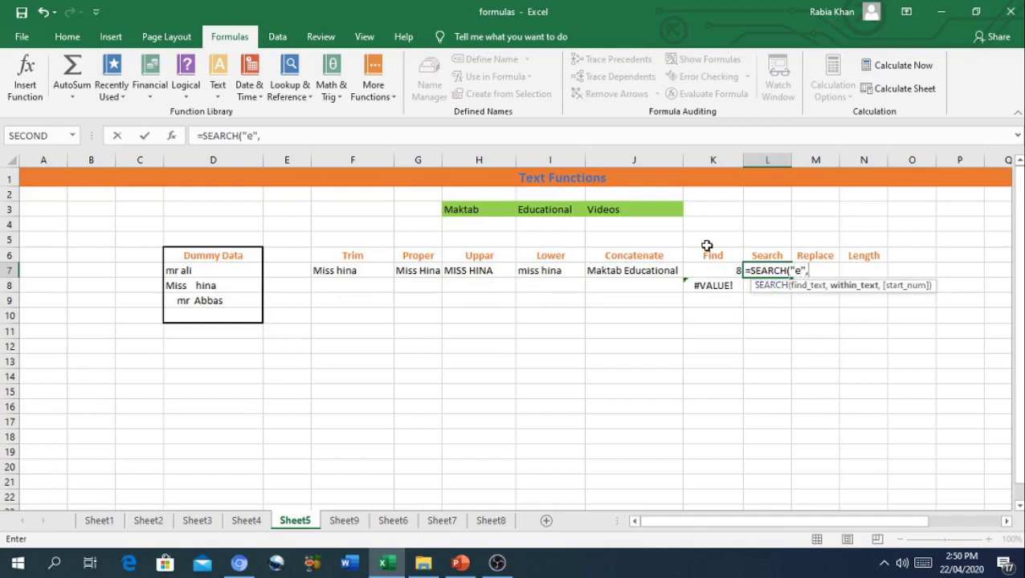
click(636, 273)
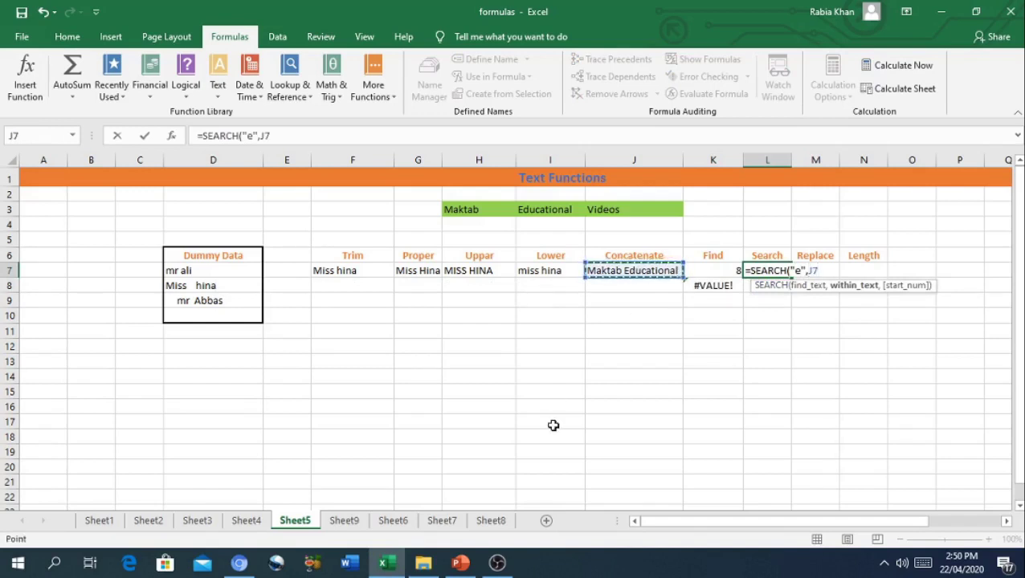
text())
key(Return)
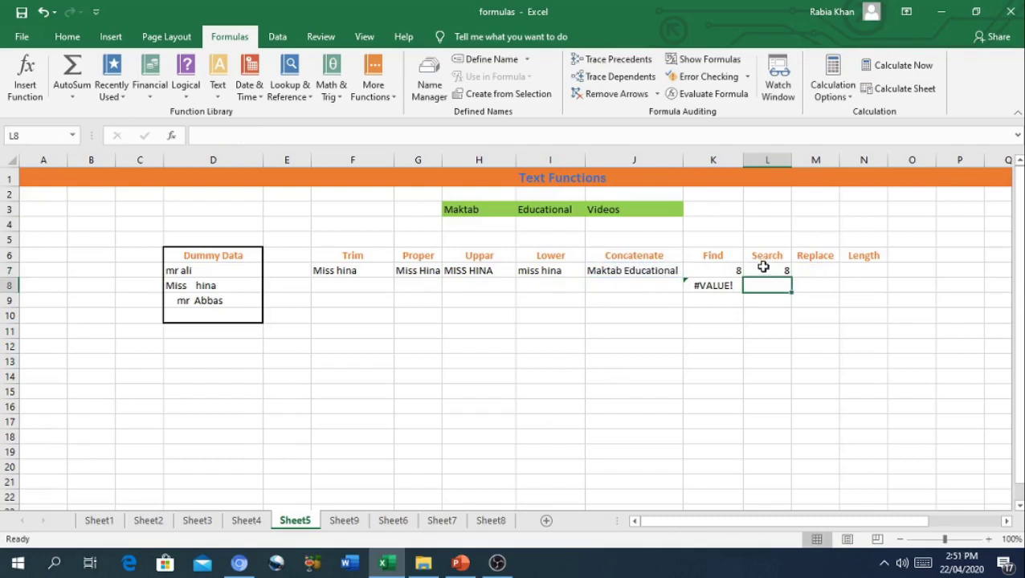
double_click(761, 270)
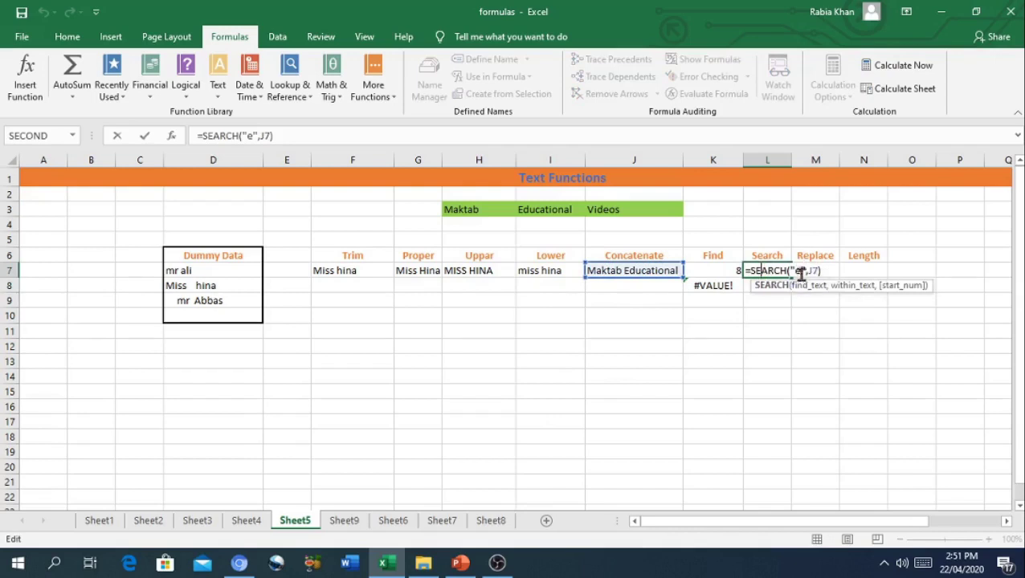
click(769, 302)
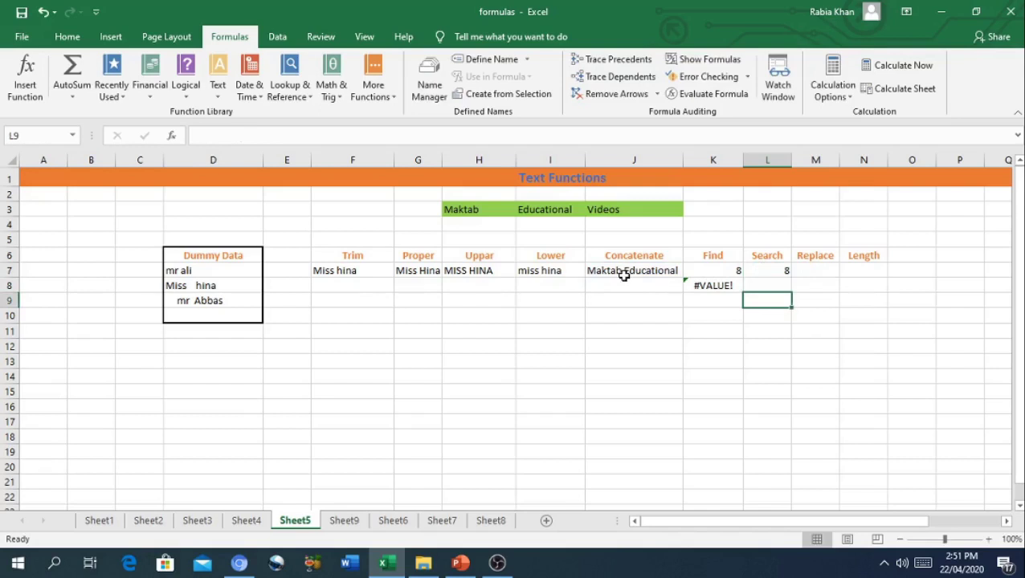
click(810, 282)
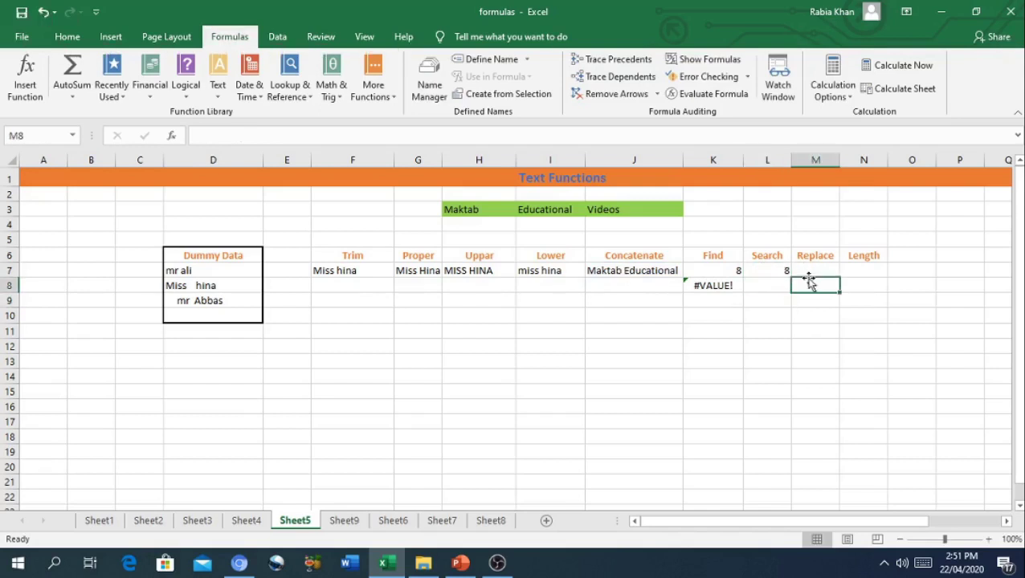
Enter =REPLACE(J7,1,6,"Computer") in M7 to display 'Computer Educational'.
click(808, 271)
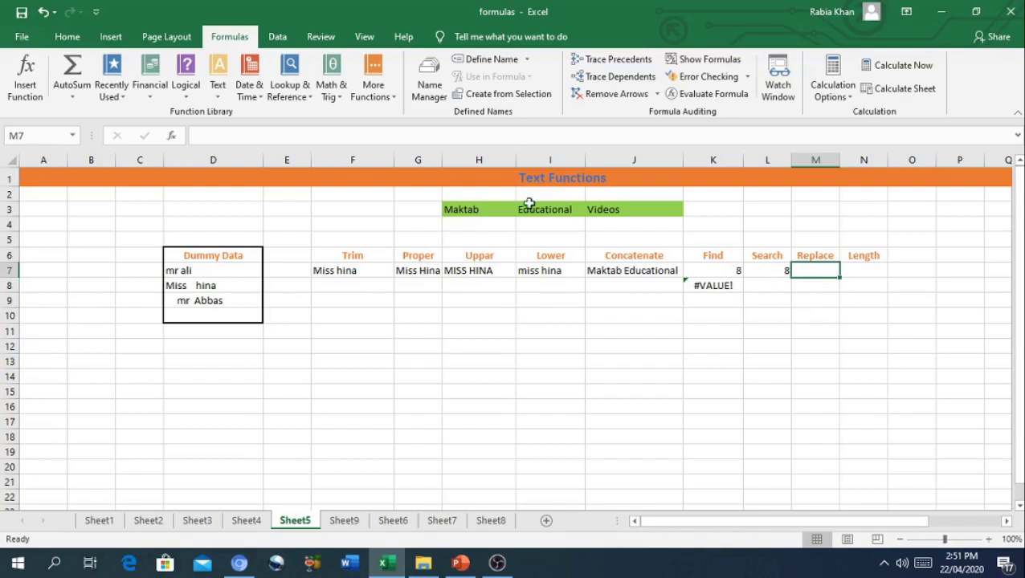
double_click(819, 273)
text(=)
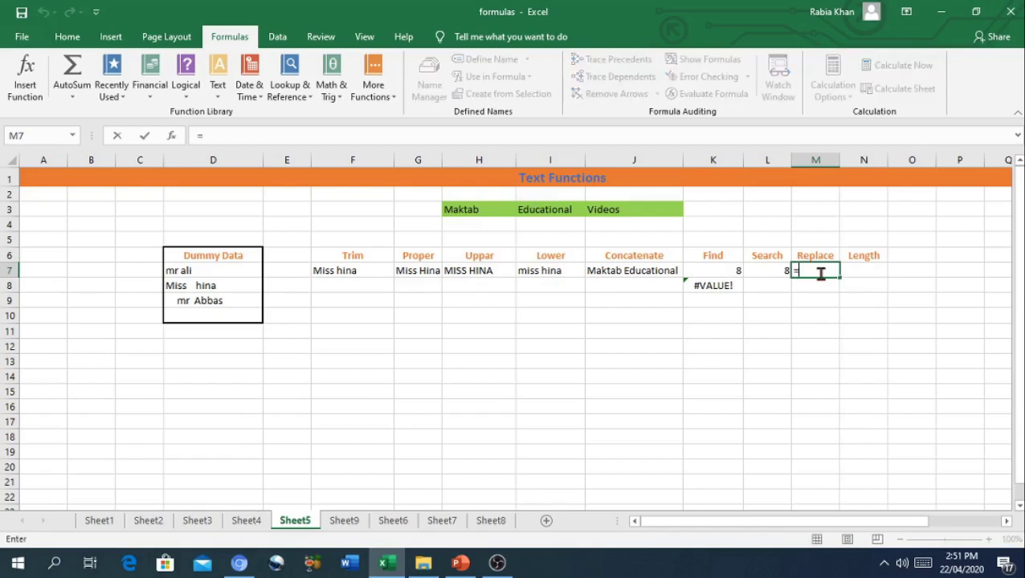
text(Re)
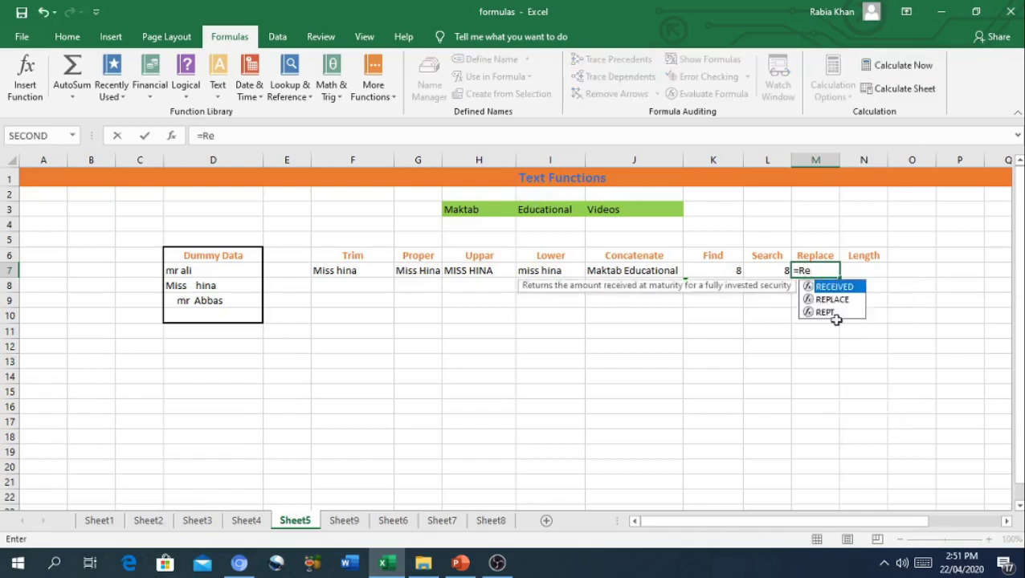
double_click(835, 300)
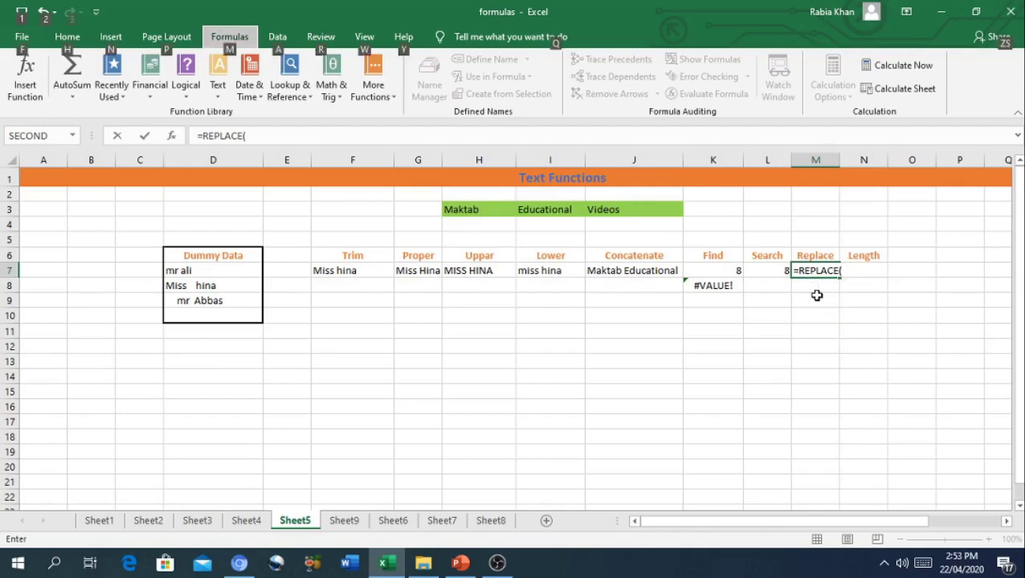
click(850, 270)
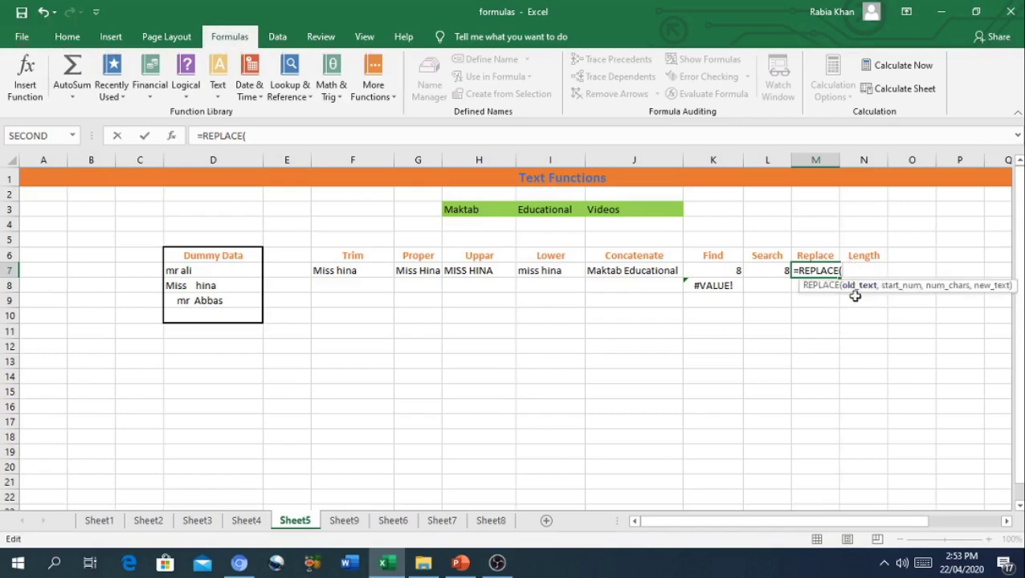
click(614, 271)
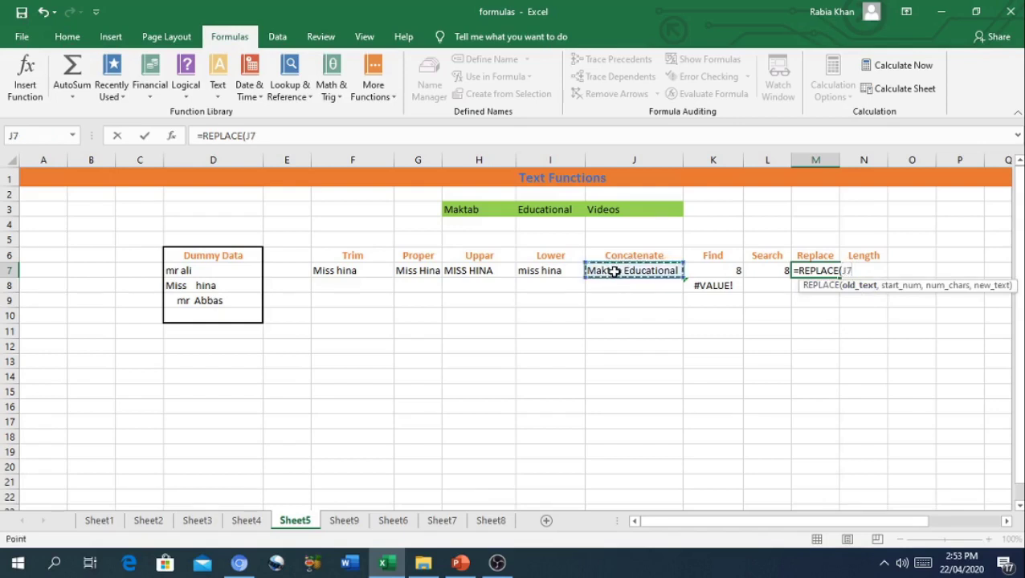
text(,1)
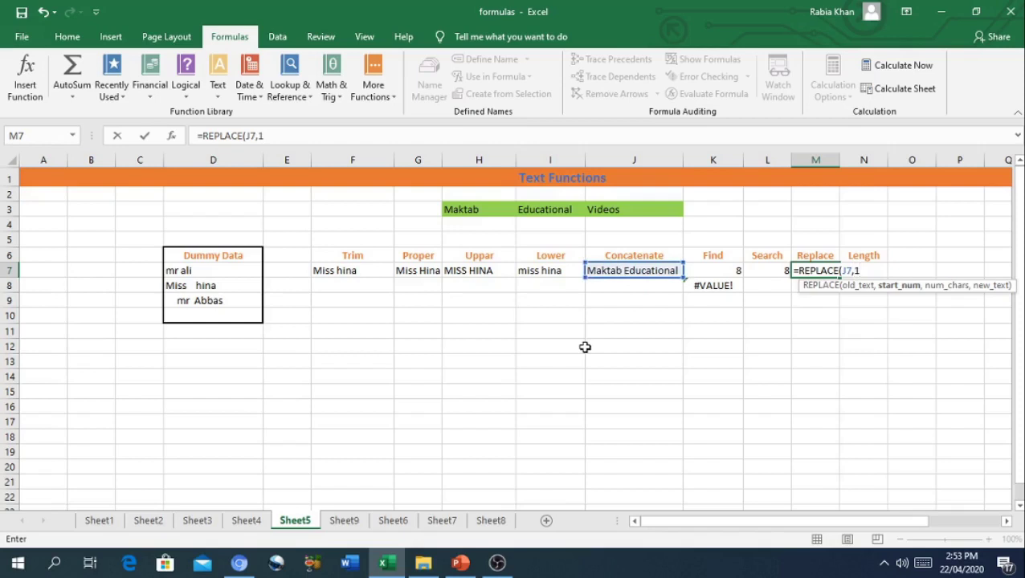
text(,6)
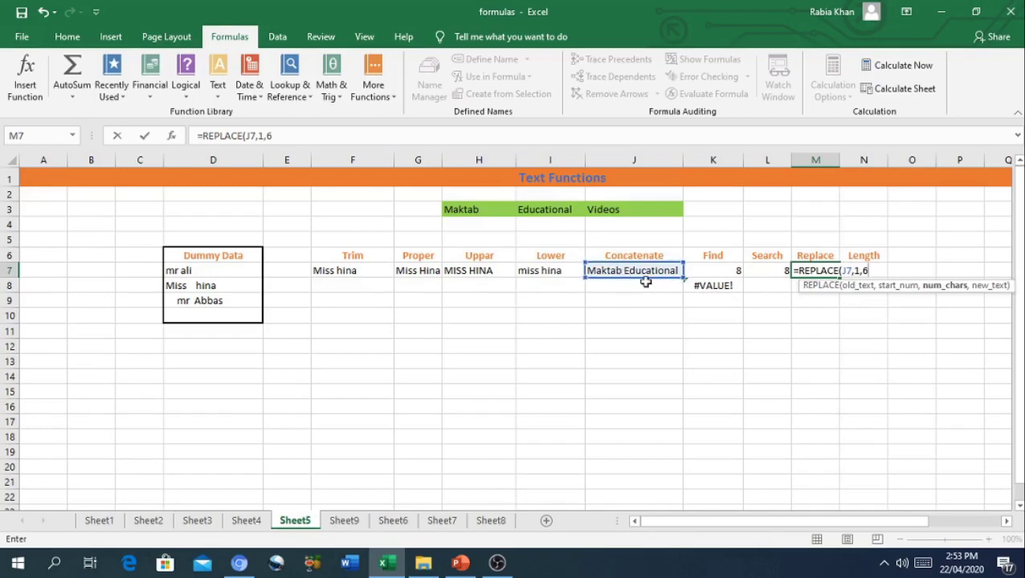
text(,)
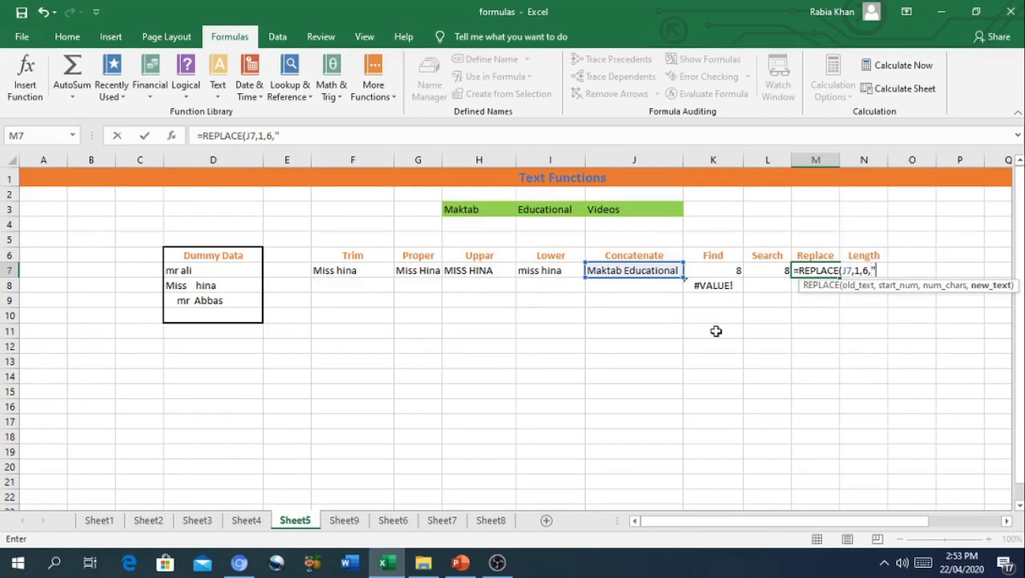
text(mputer)
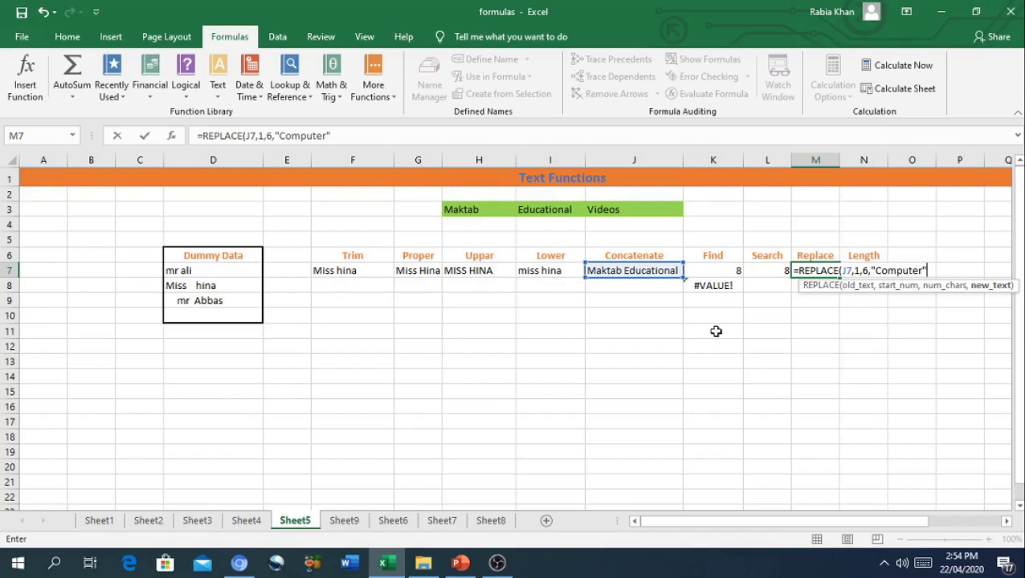
text())
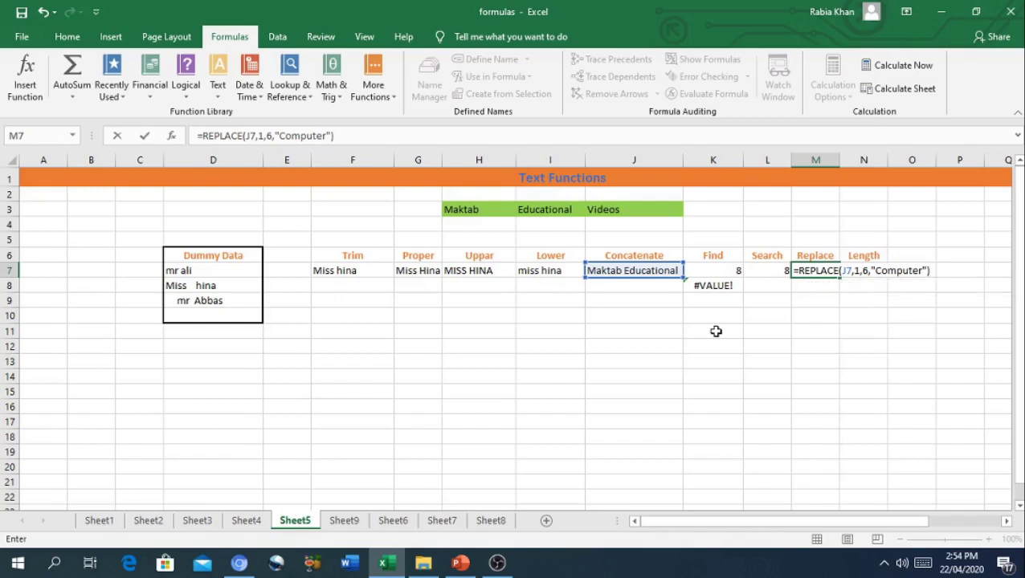
key(Return)
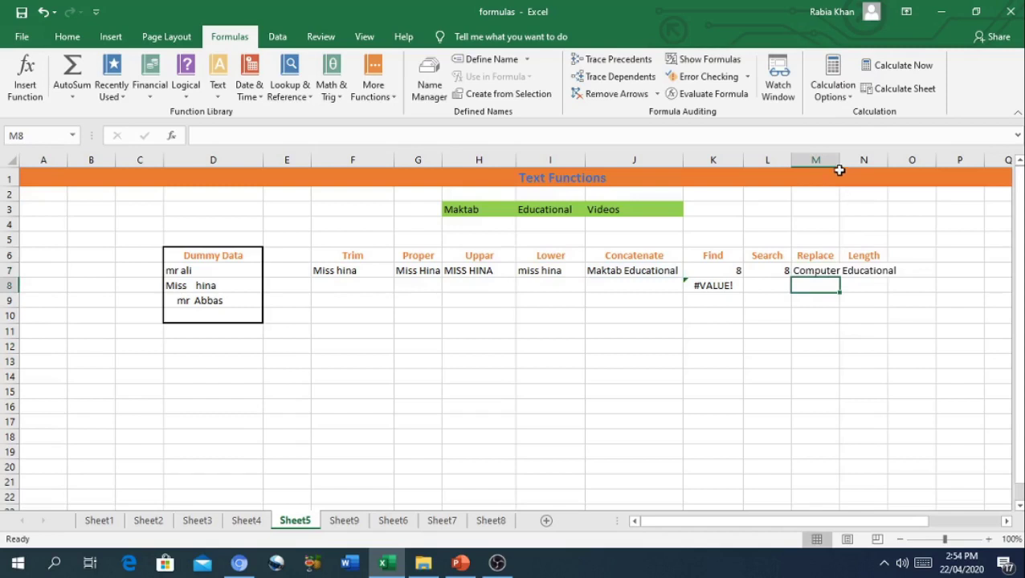
Widen column M until 'Computer Educational' shows in full, then select N7.
drag(839, 165, 929, 165)
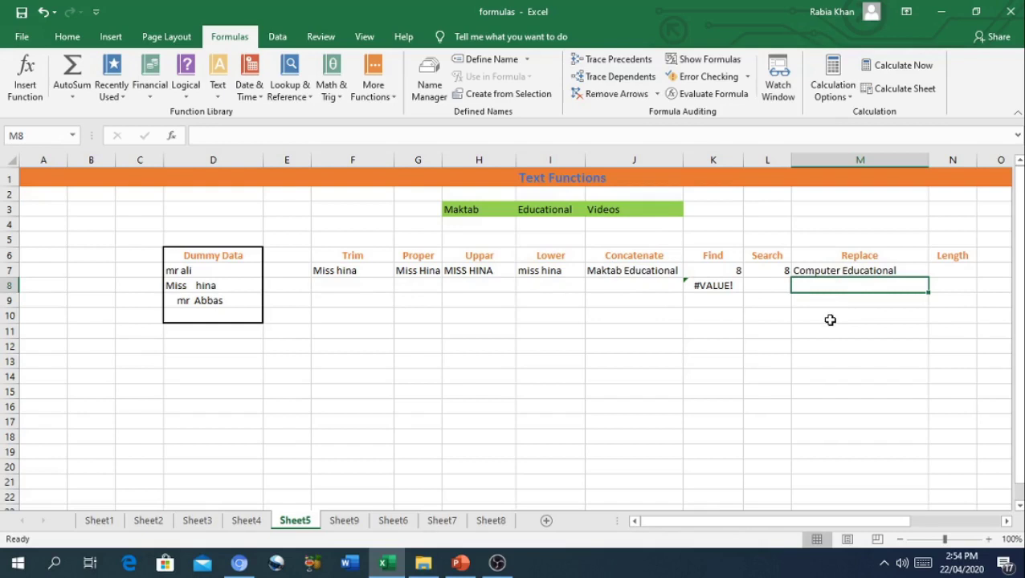
drag(835, 521, 899, 527)
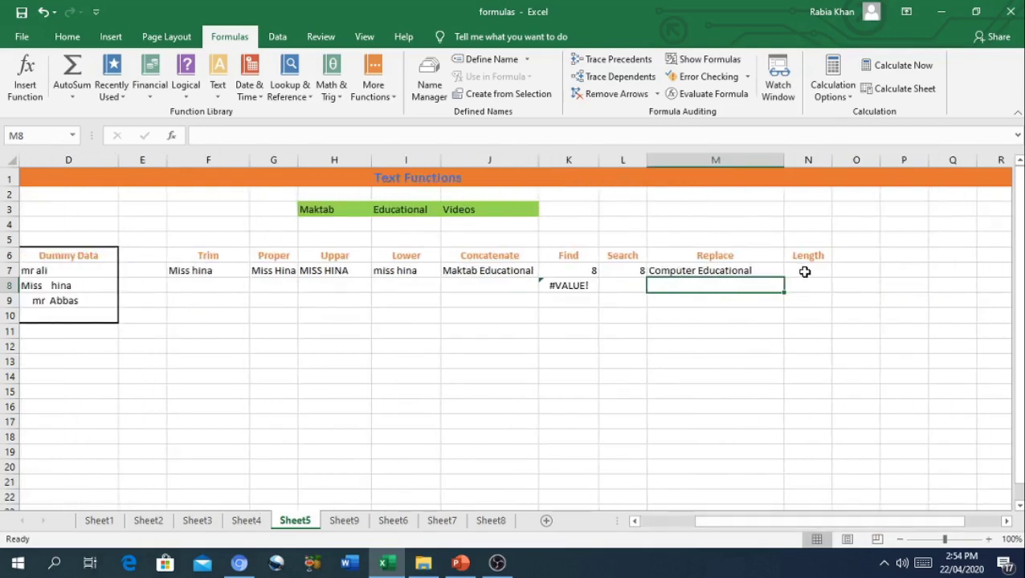
click(803, 272)
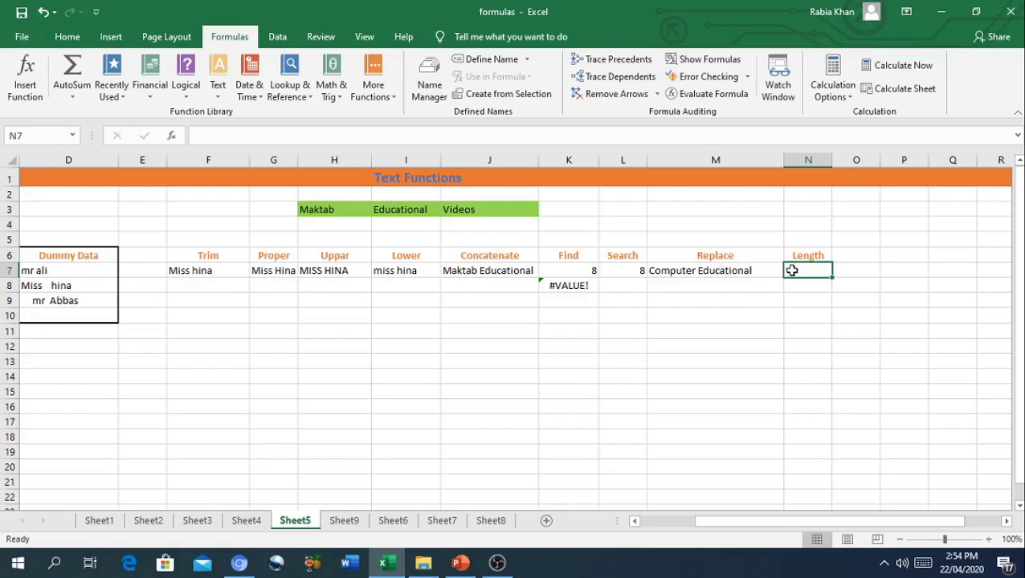
Enter =LEN(M7) in N7 so it shows 21 characters for Computer Educational.
text(=)
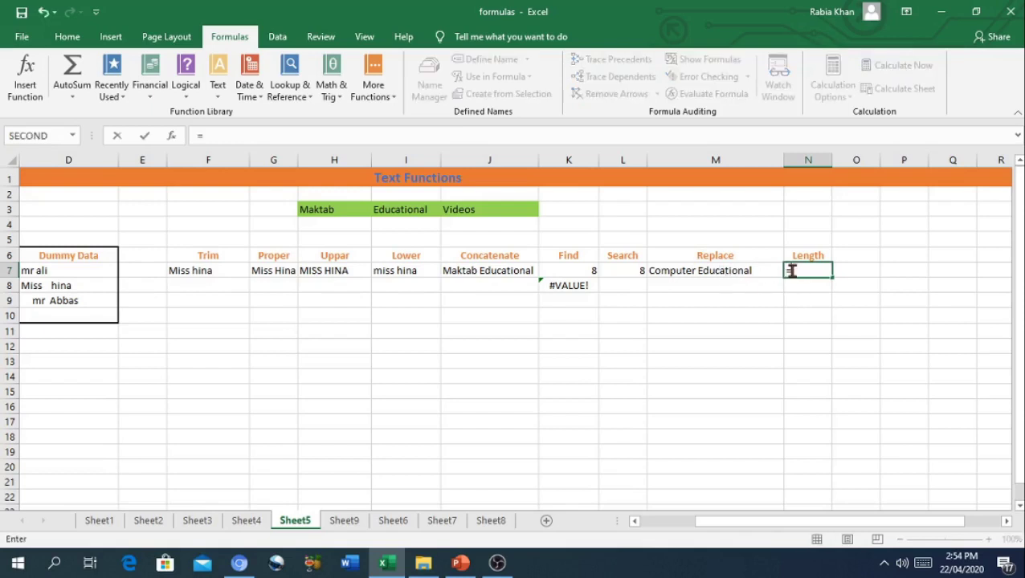
text(LEn)
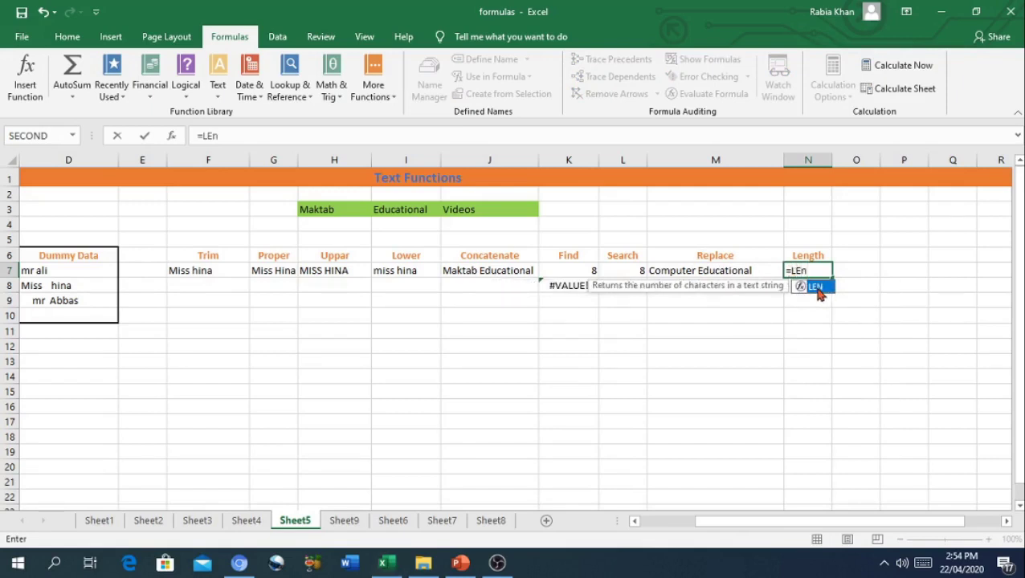
double_click(815, 287)
click(713, 273)
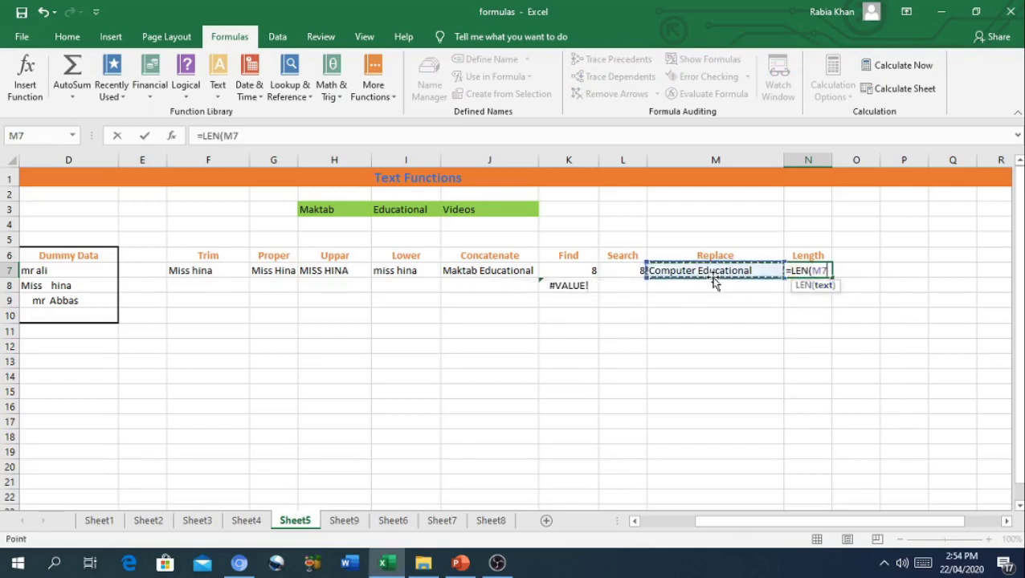
text())
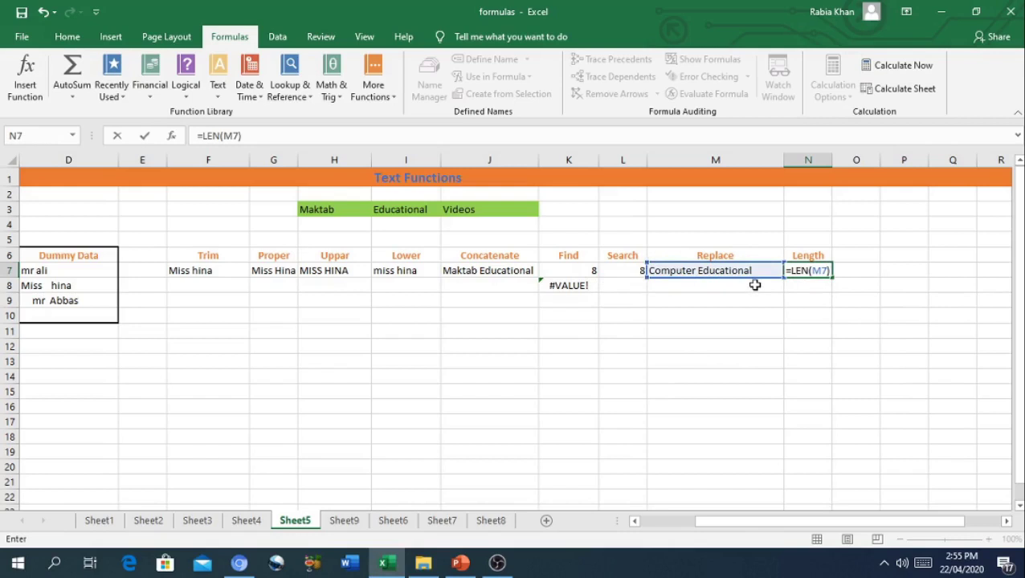
key(Return)
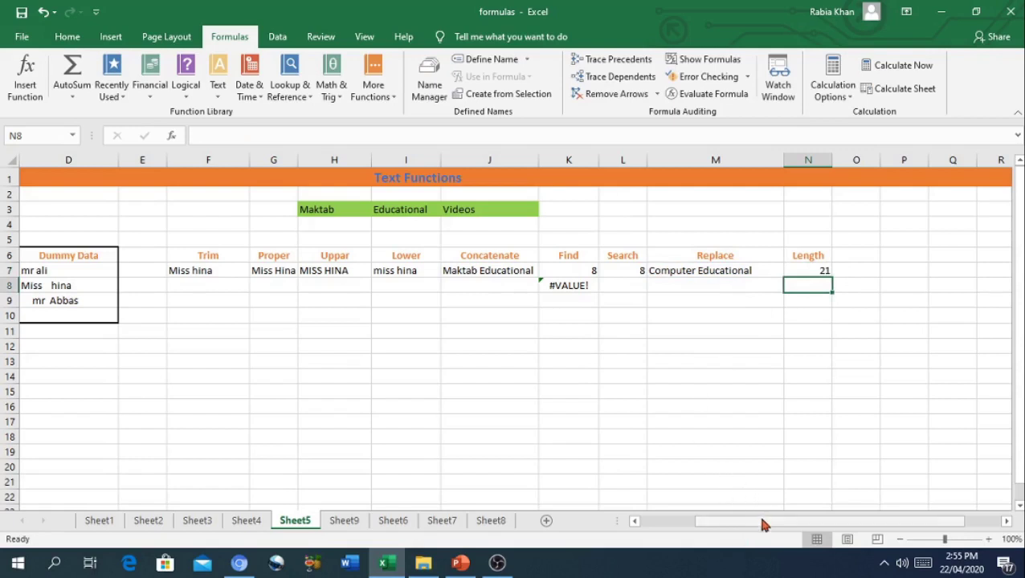
drag(759, 526, 677, 526)
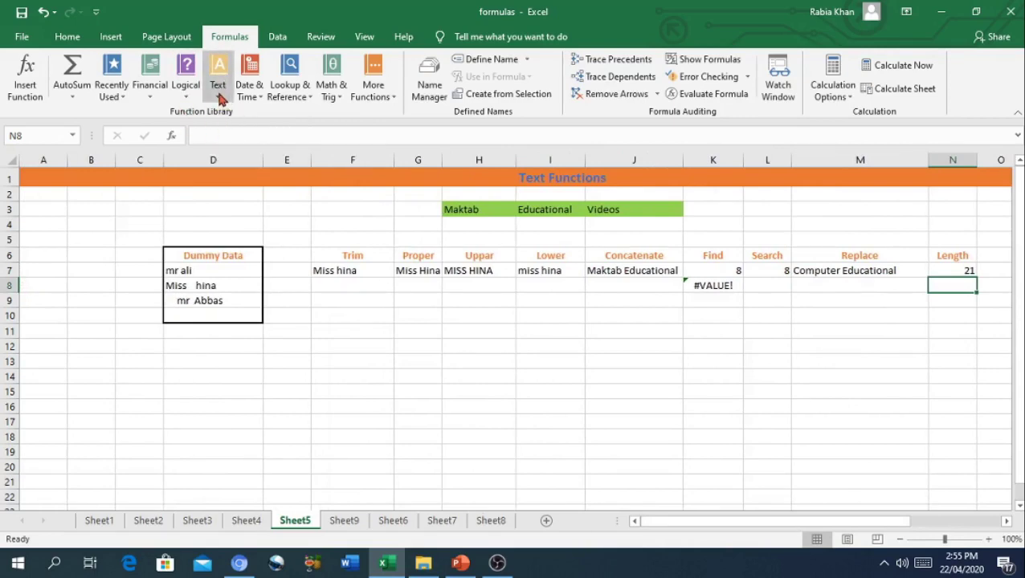
click(219, 90)
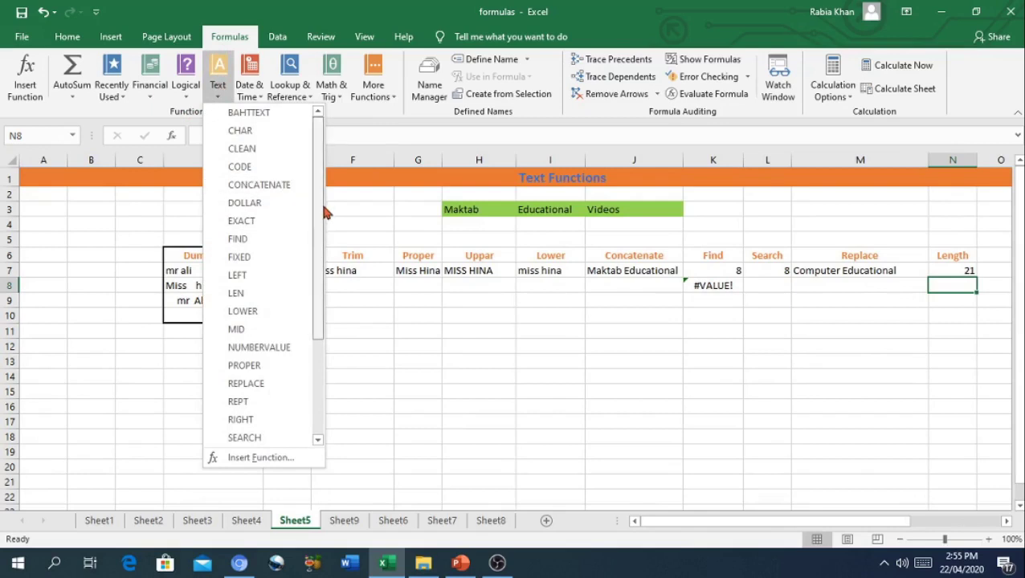
Close the Text functions list and move on to the Logical Functions sheet.
mouse_move(318, 208)
mouse_down()
mouse_move(325, 381)
mouse_move(313, 99)
mouse_up()
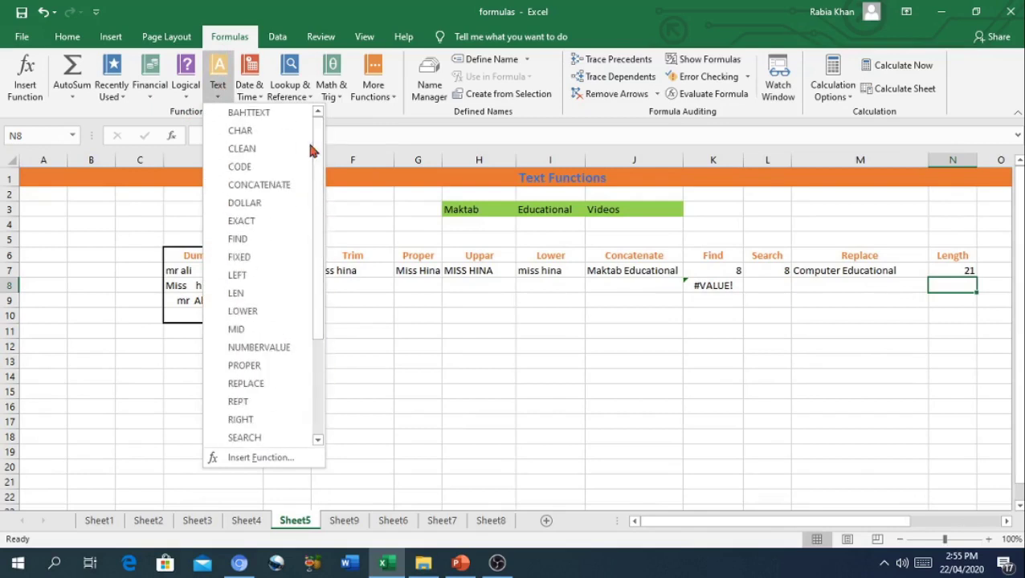
click(425, 363)
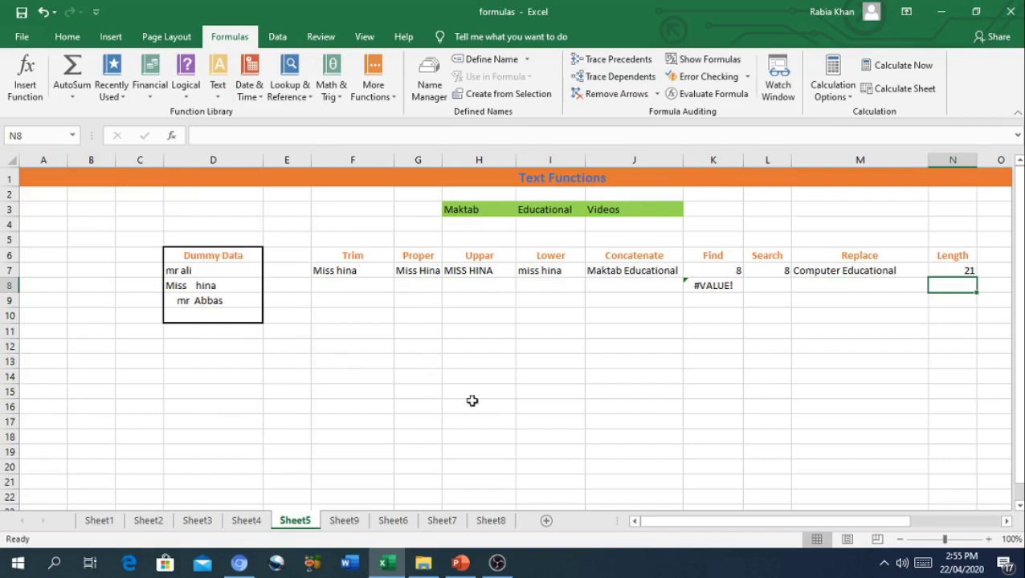
key(alt)
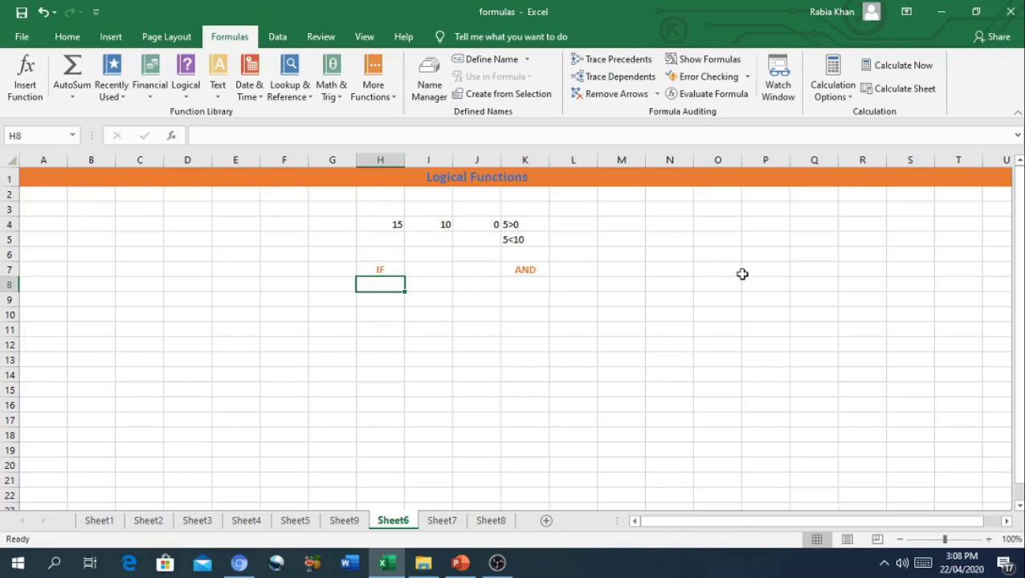
Enter =IF(H4>I4,"True","False") in H8 so it displays True.
double_click(384, 283)
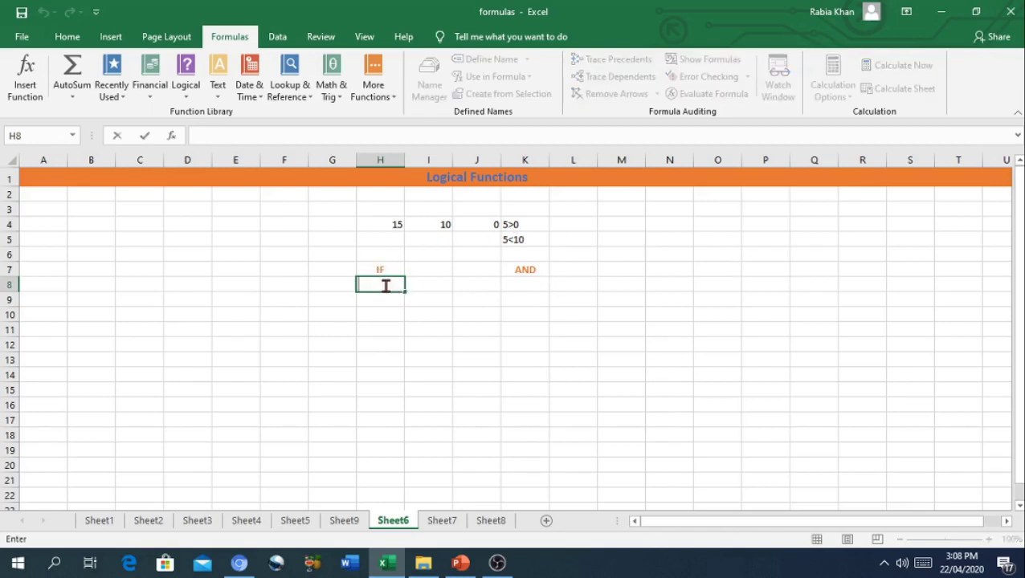
text(=)
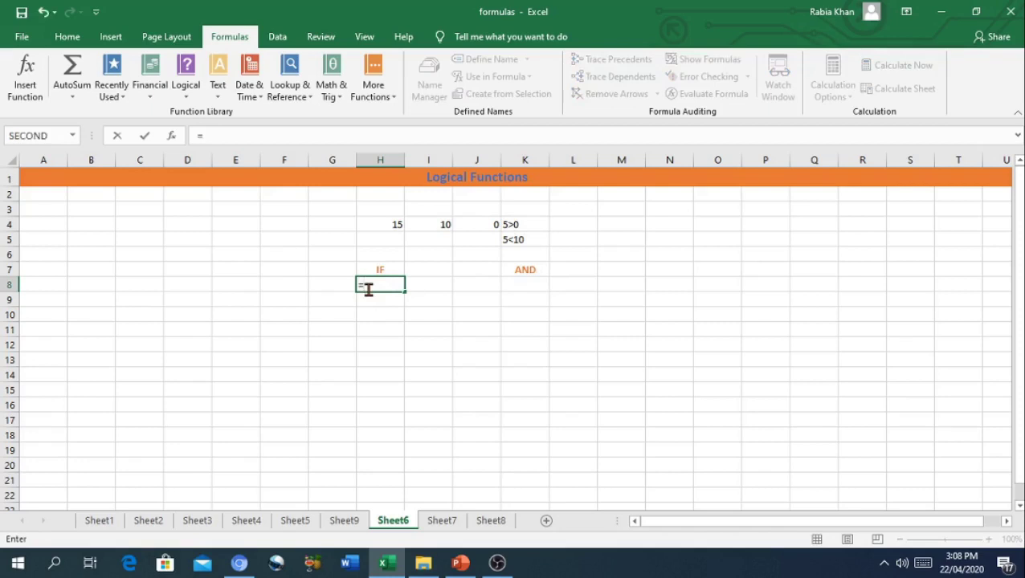
text(IF)
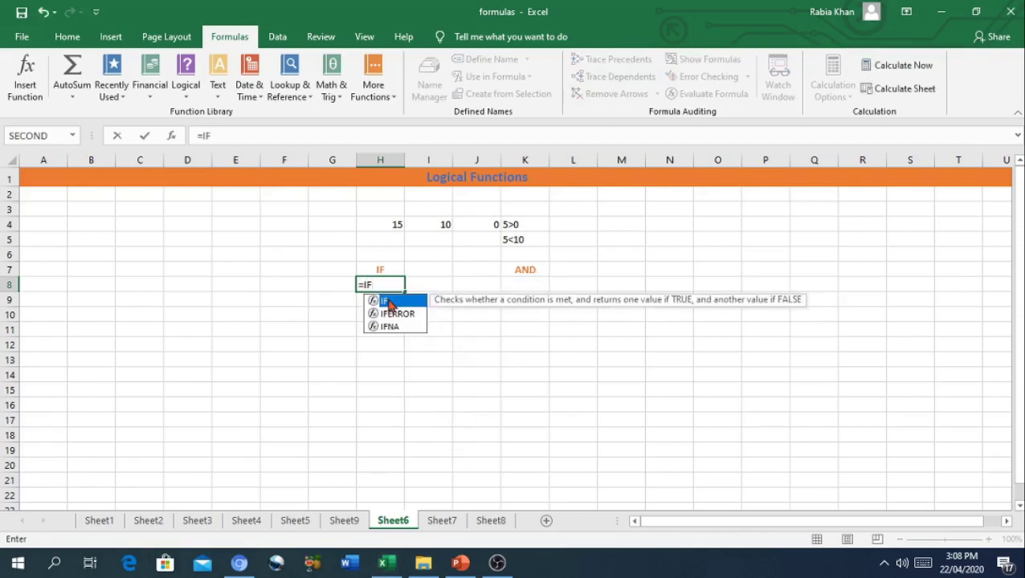
double_click(390, 302)
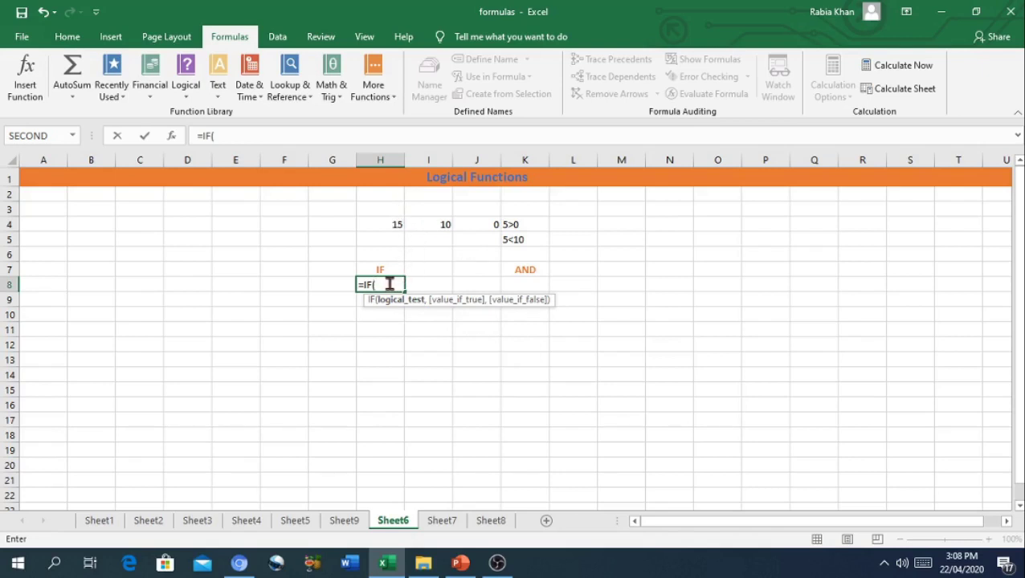
text(1)
key(BackSpace)
click(397, 224)
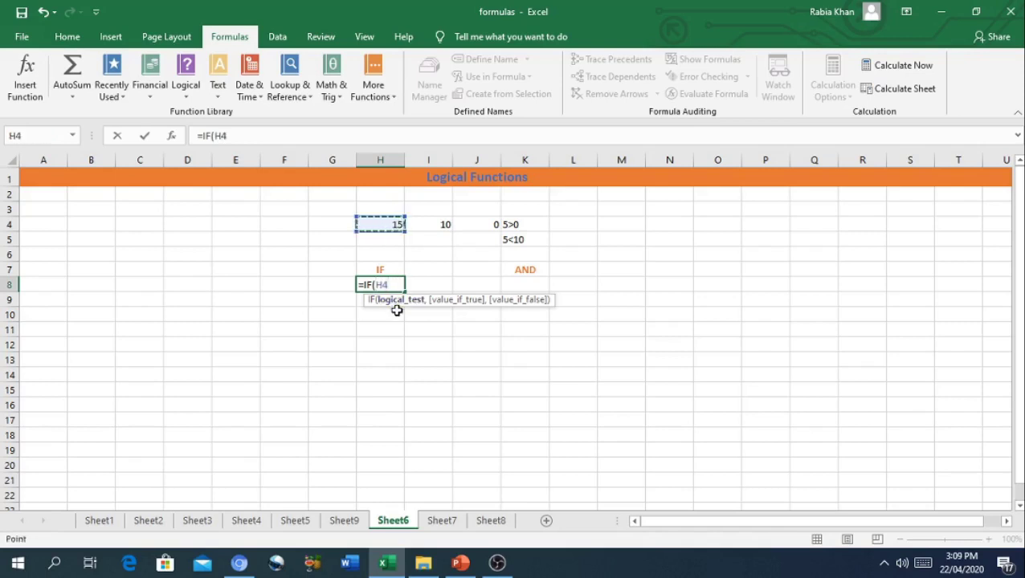
text(>)
click(434, 226)
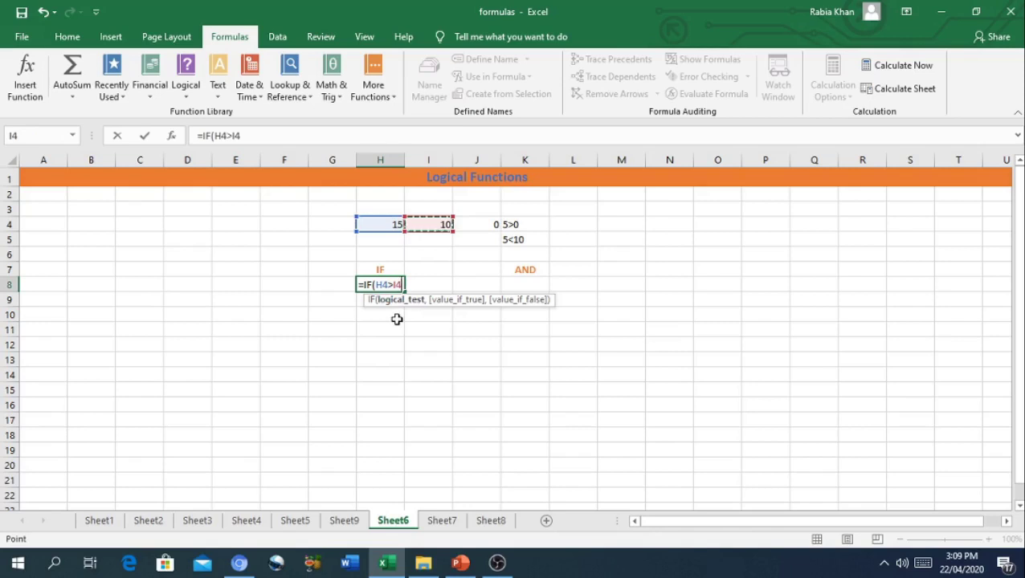
text(,)
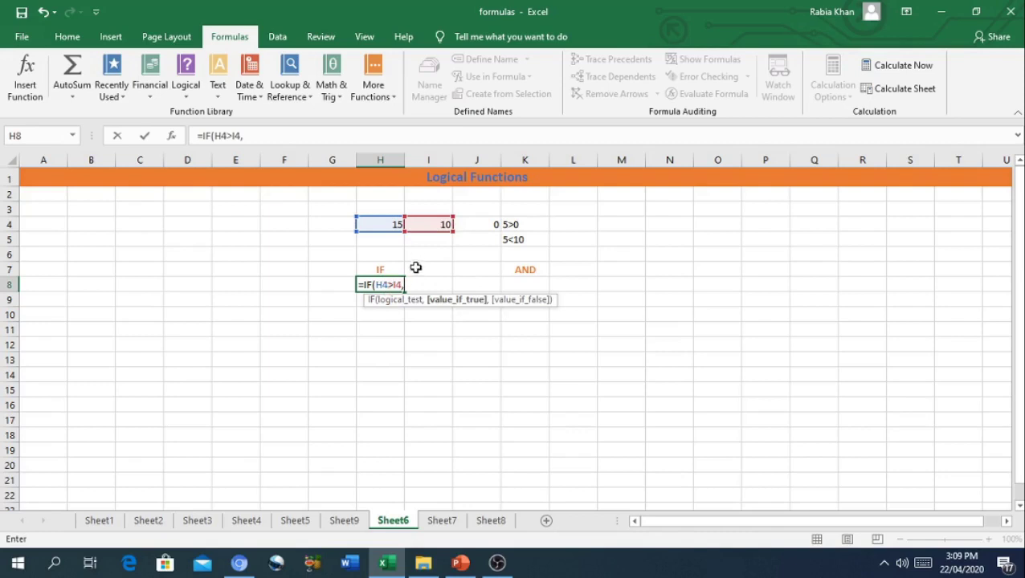
text("T)
text(rue)
text(,)
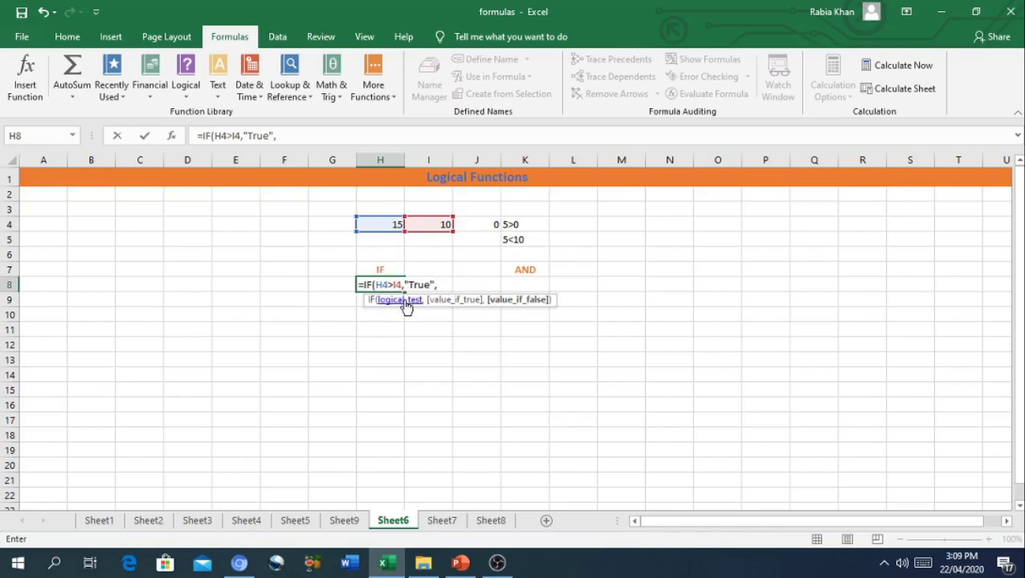
text(")
text(False)
text("))
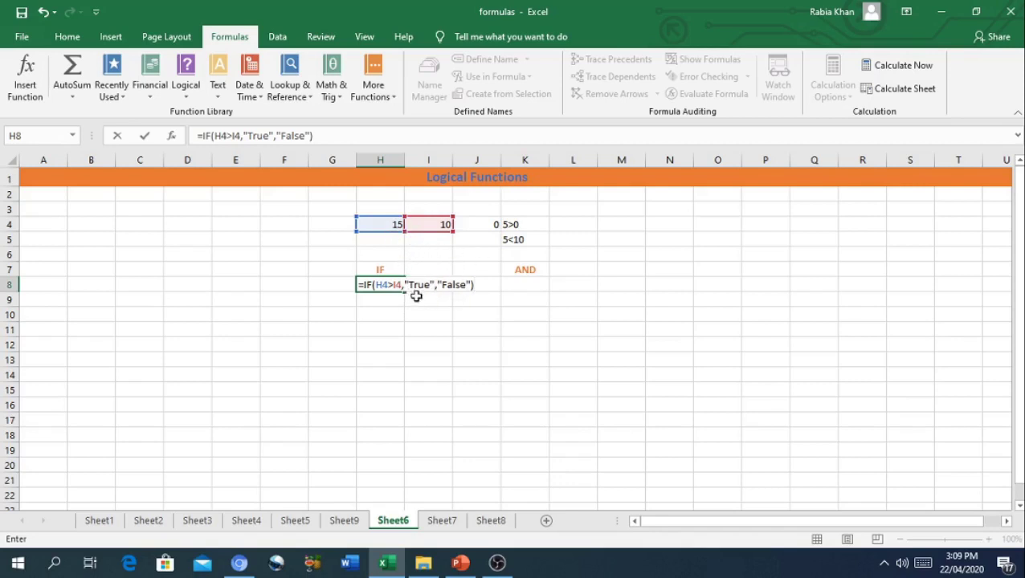
key(Return)
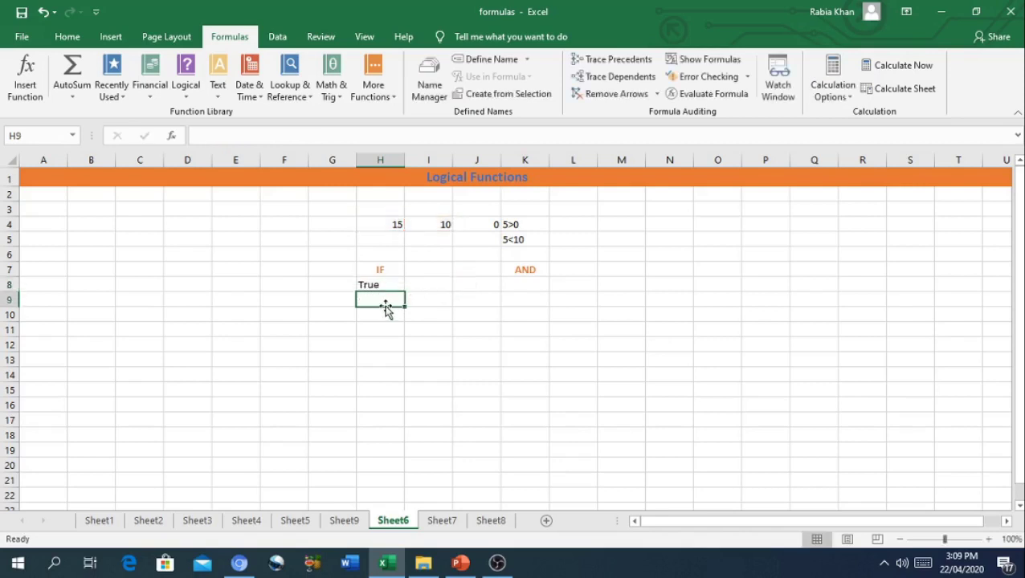
Enter =IF(H4<I4,1,0) in H9 so it displays 0.
double_click(383, 301)
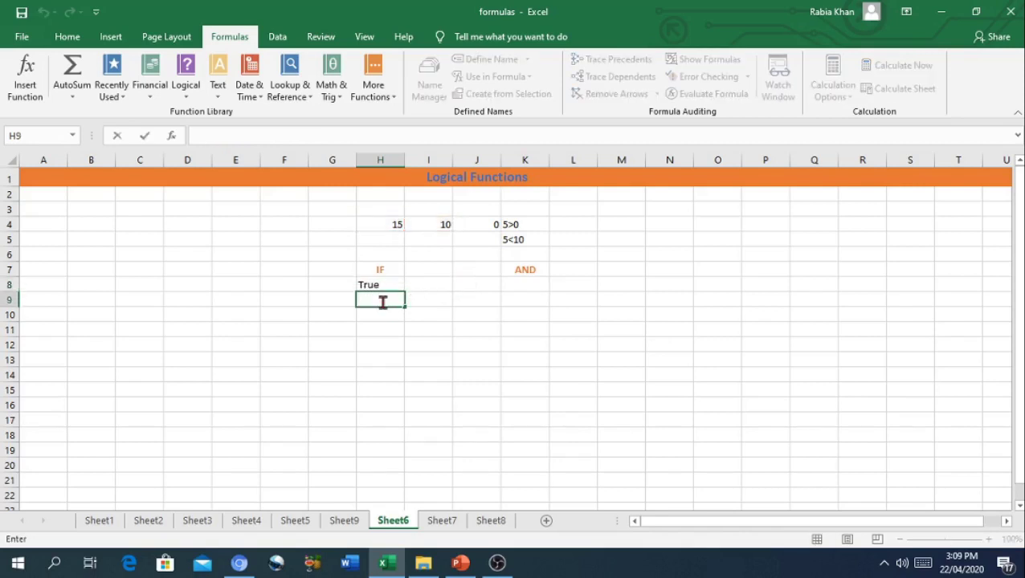
text(=)
text(IF)
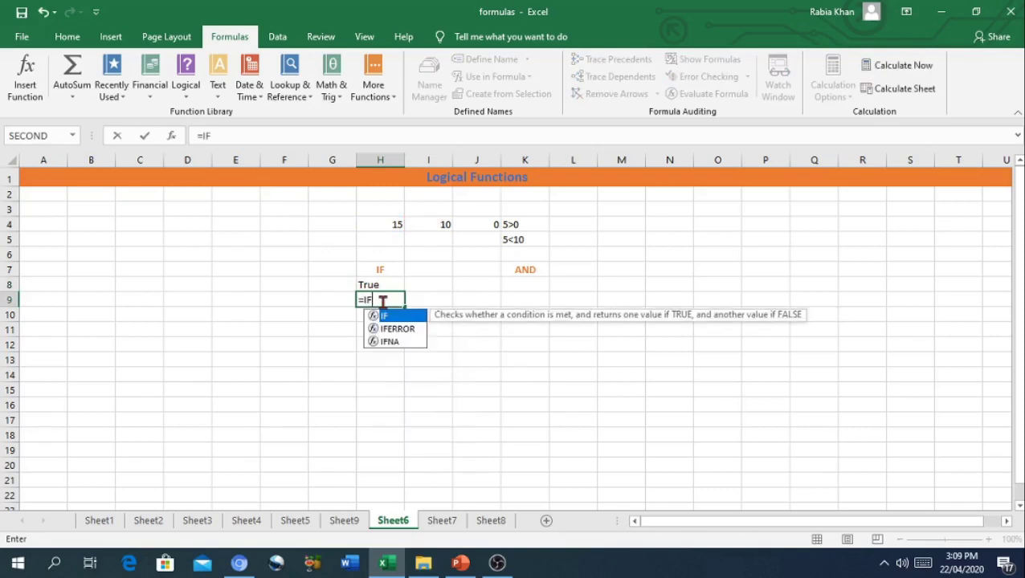
text(()
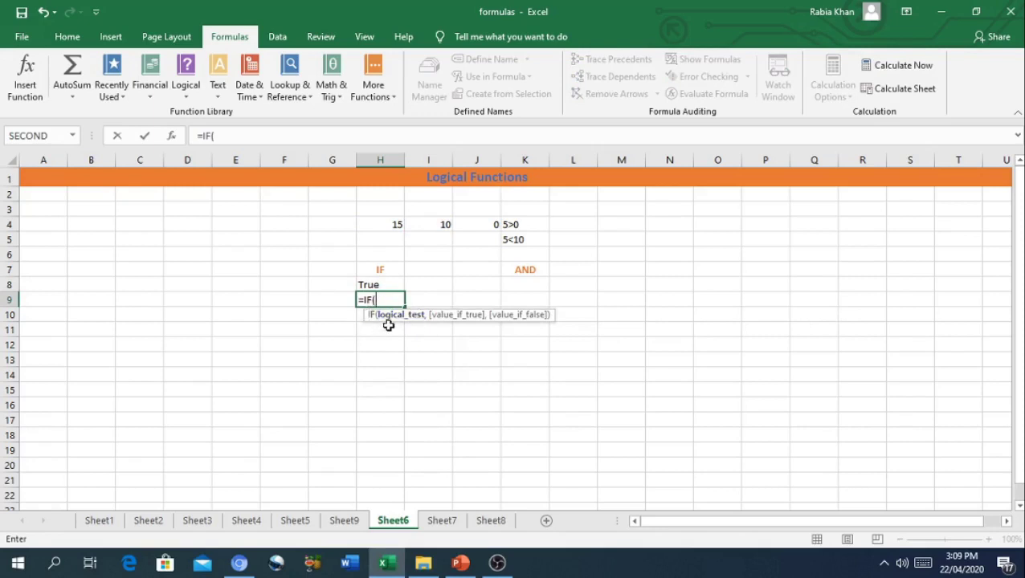
click(391, 238)
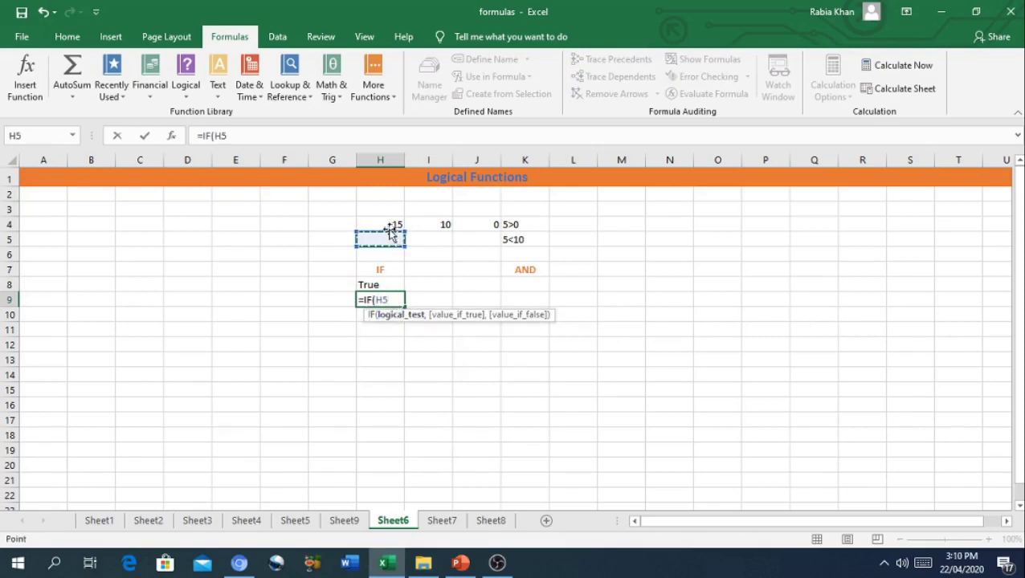
click(391, 226)
text(<)
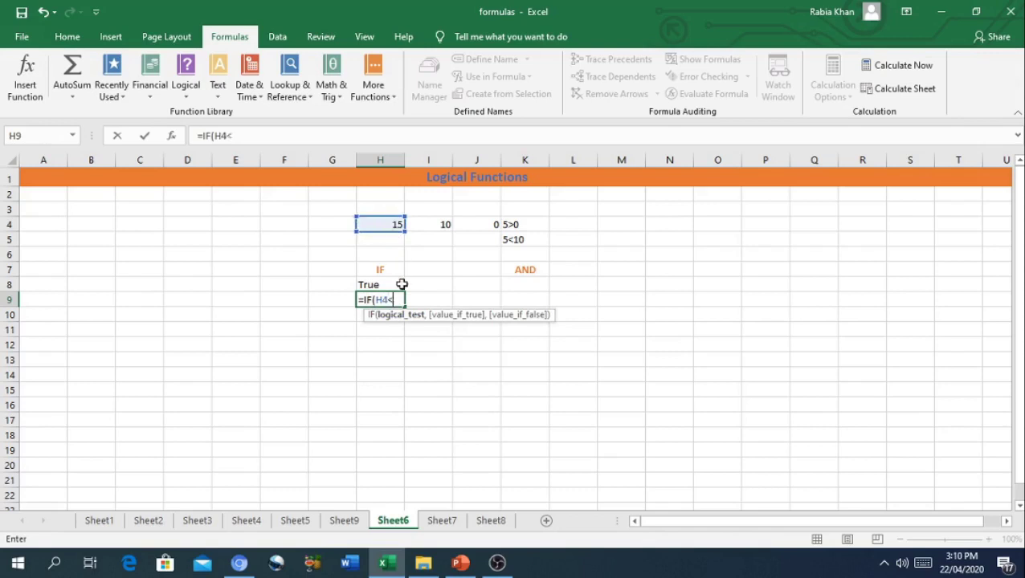
click(448, 225)
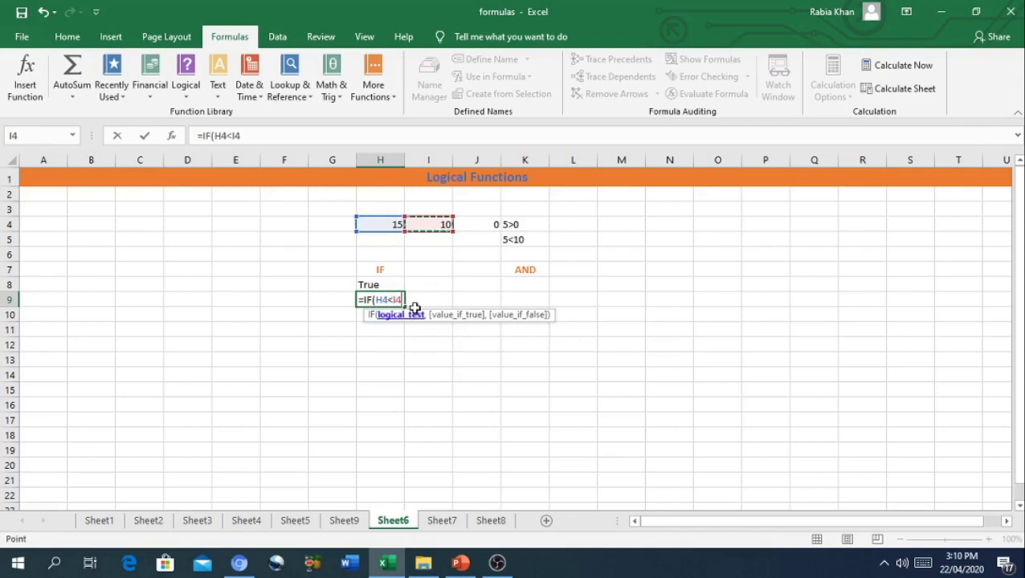
text(,)
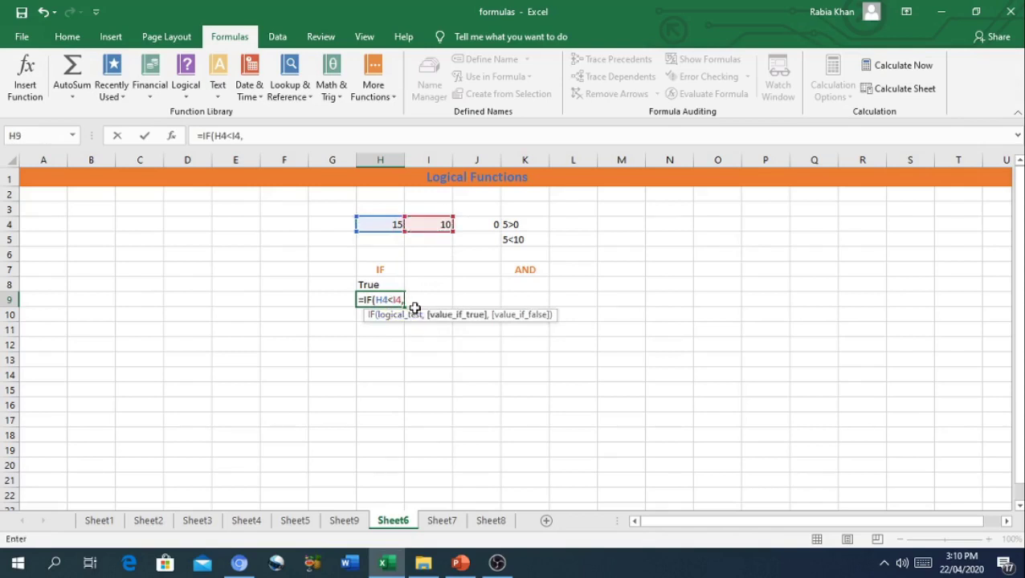
text(1,)
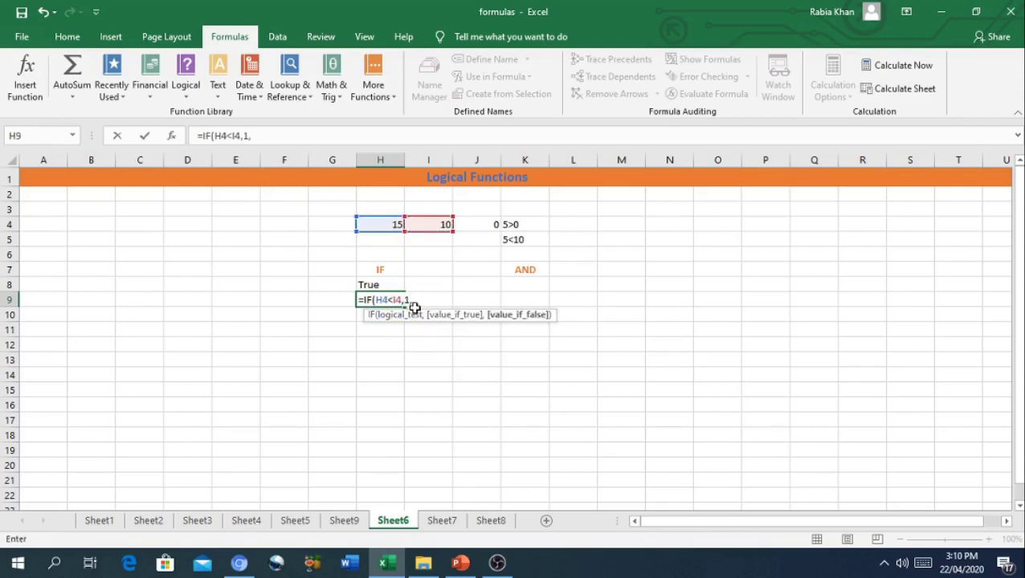
text())
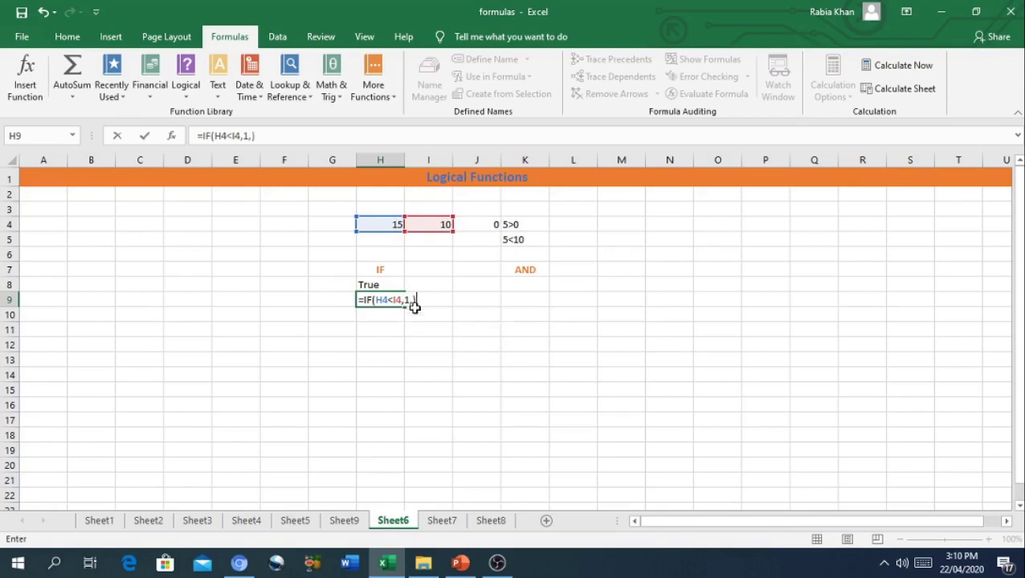
key(BackSpace)
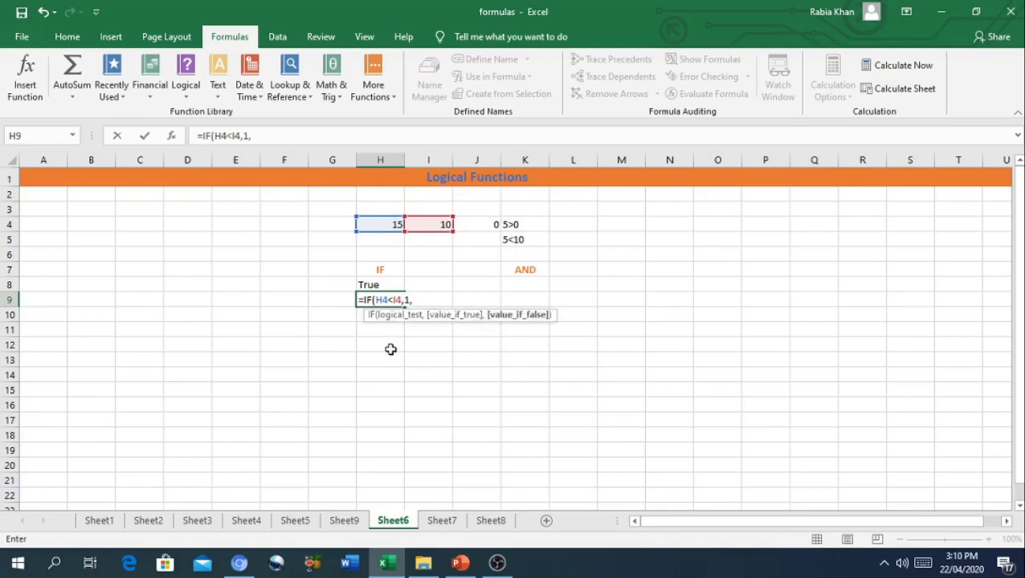
text(0)
text())
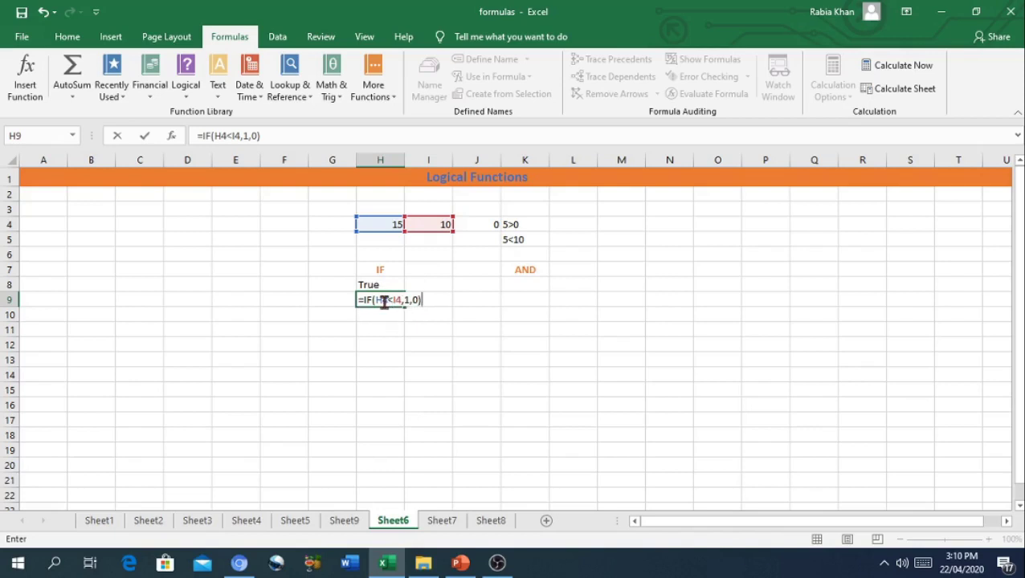
key(Return)
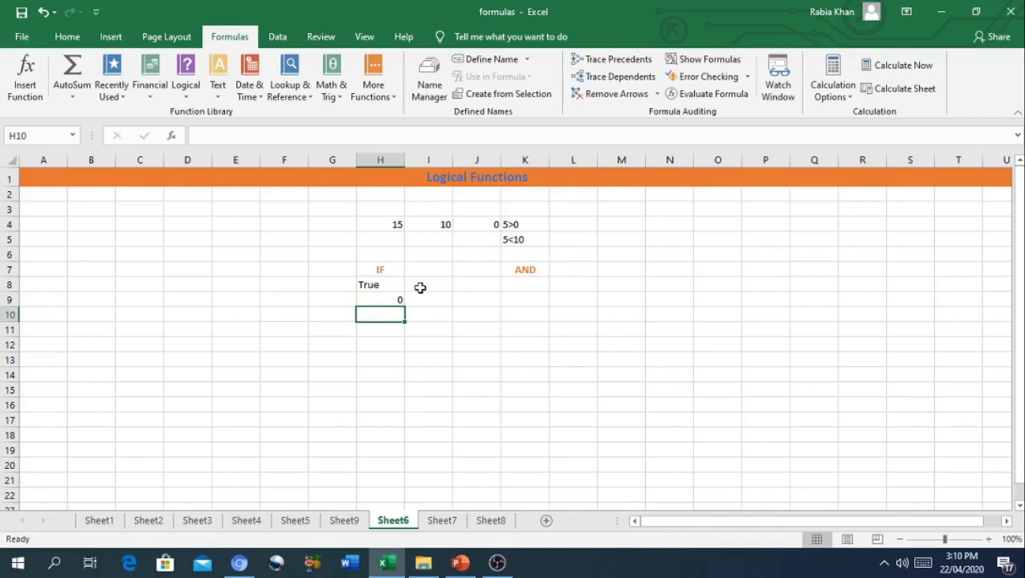
click(378, 284)
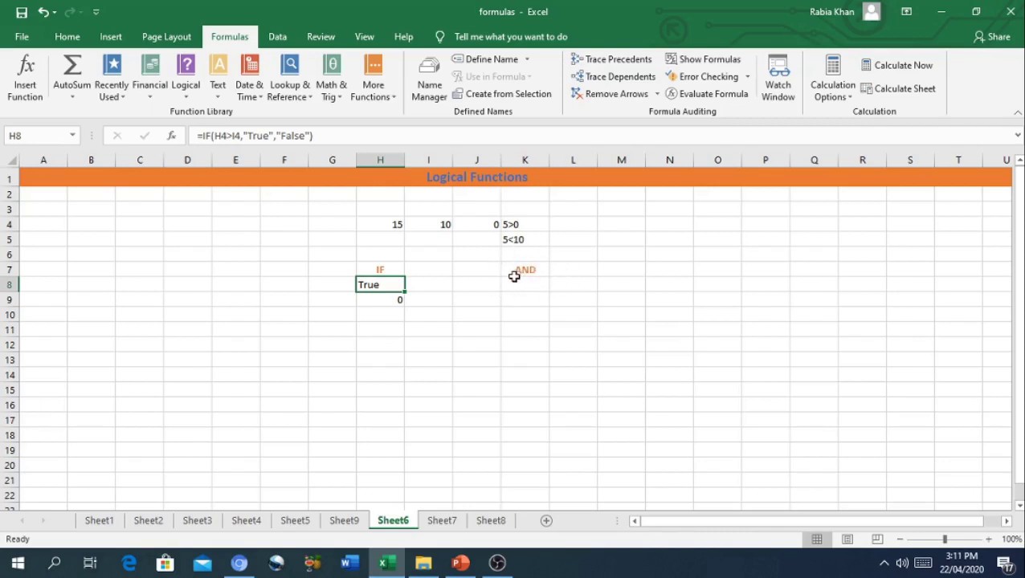
key(F2)
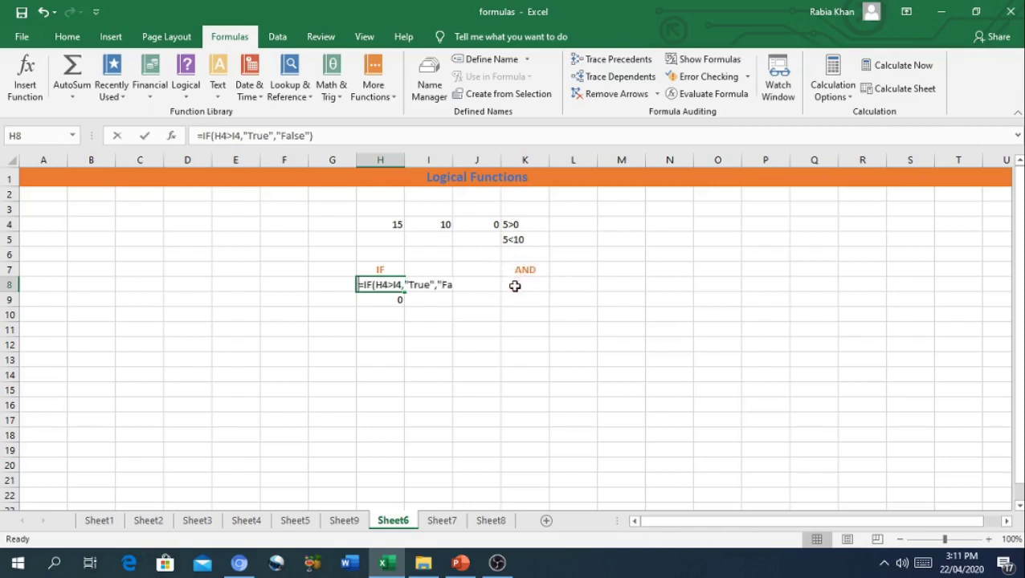
text(=)
click(514, 286)
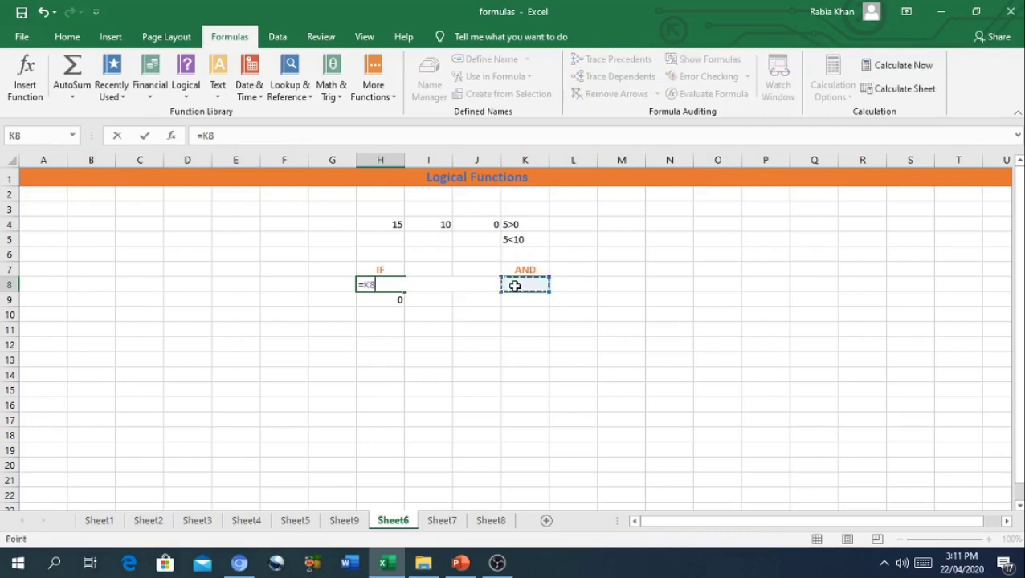
key(Escape)
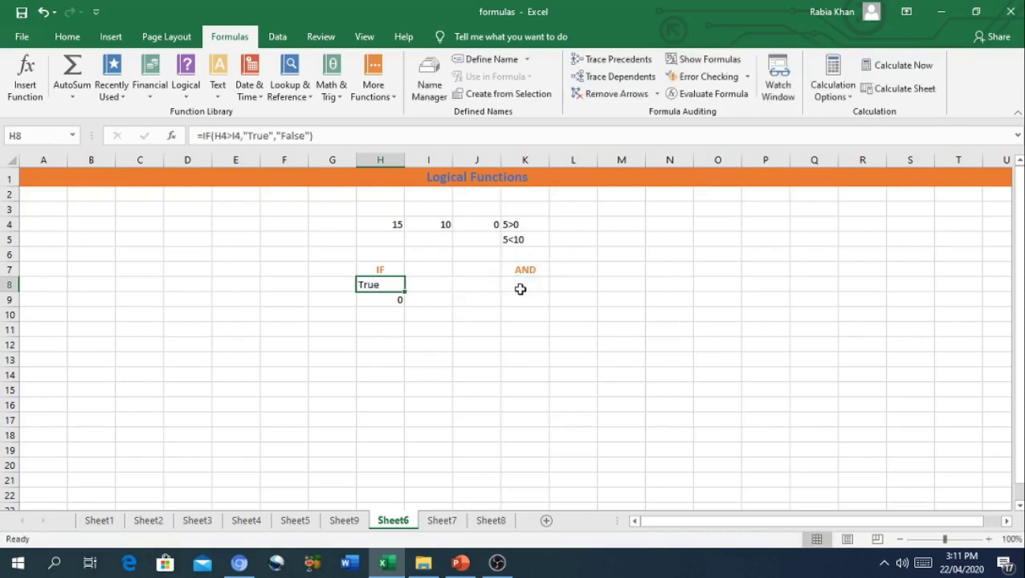
click(520, 289)
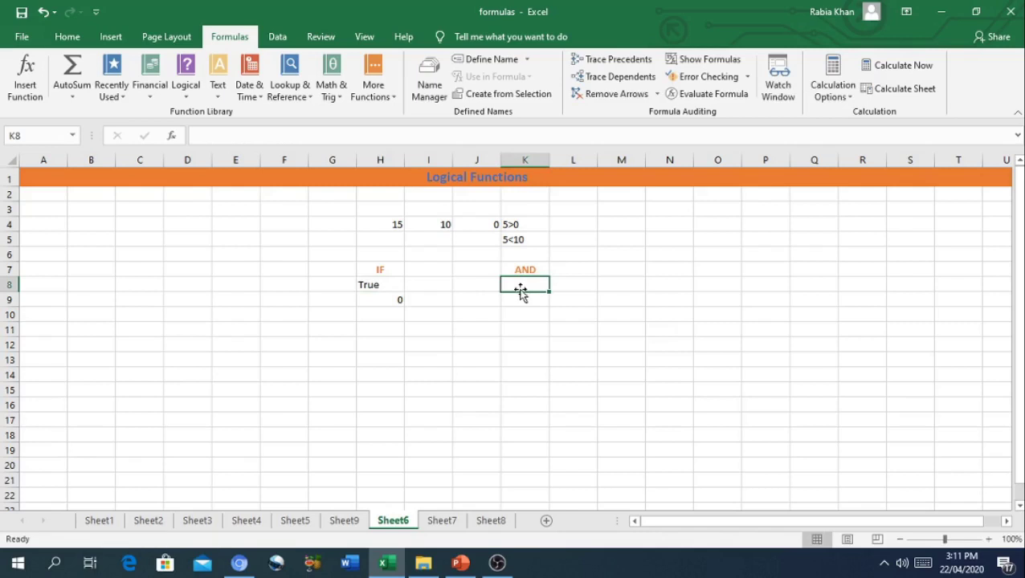
Begin an AND formula in K8 using the AutoComplete suggestion.
text(=)
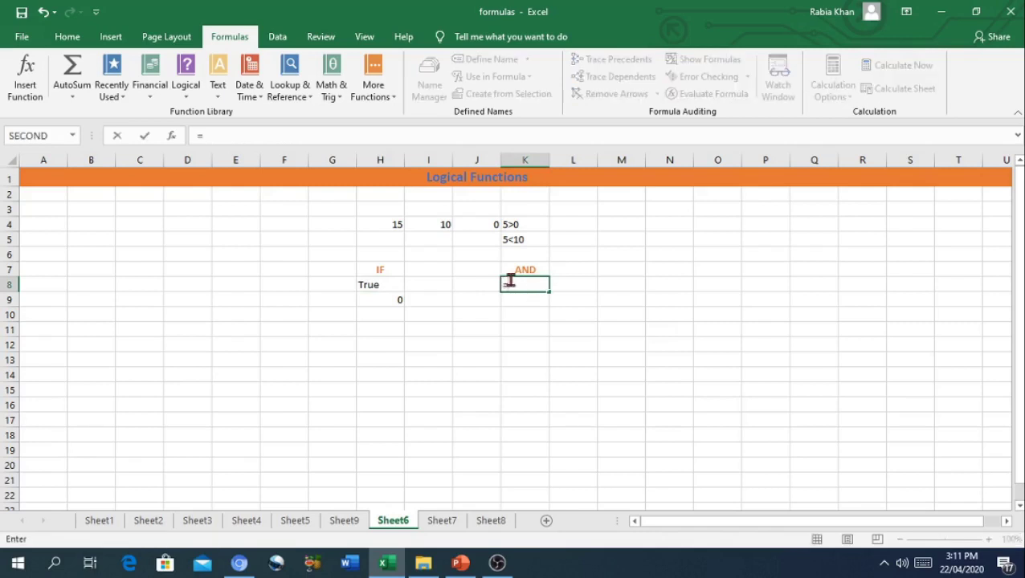
text(ANd)
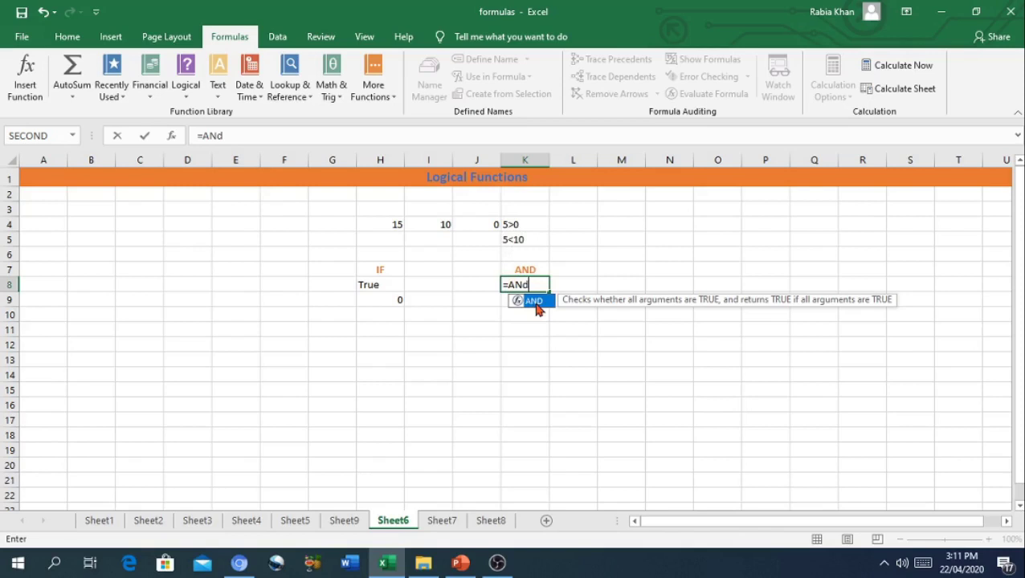
double_click(535, 301)
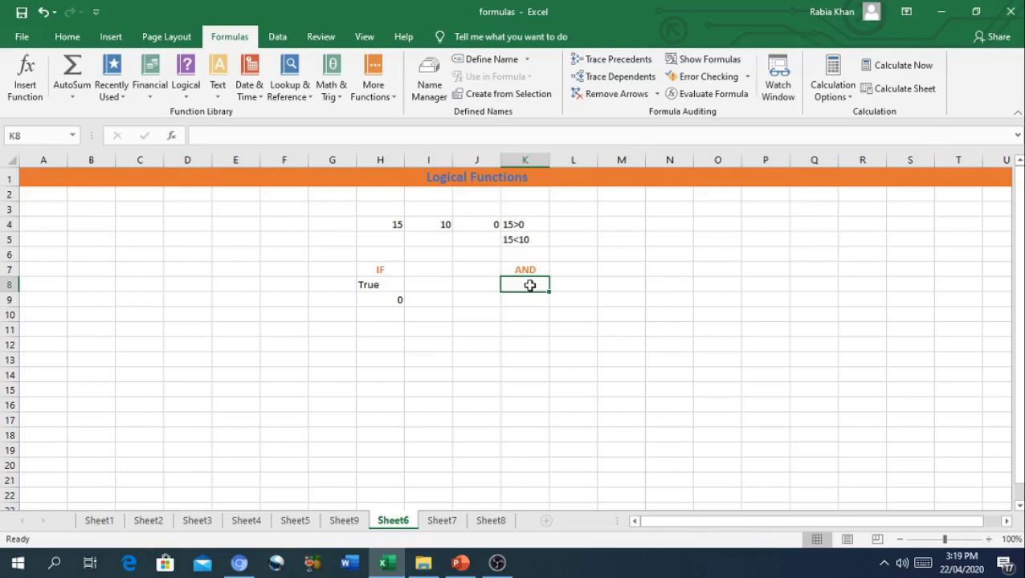
Enter =AND(H4>J4,H4<I4) in K8.
double_click(530, 286)
text(=)
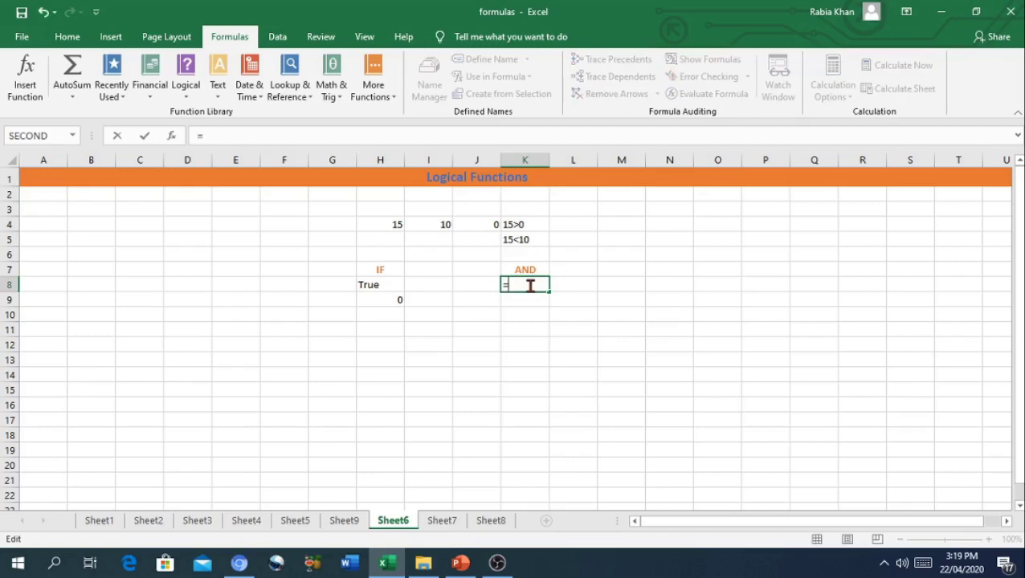
text(AN)
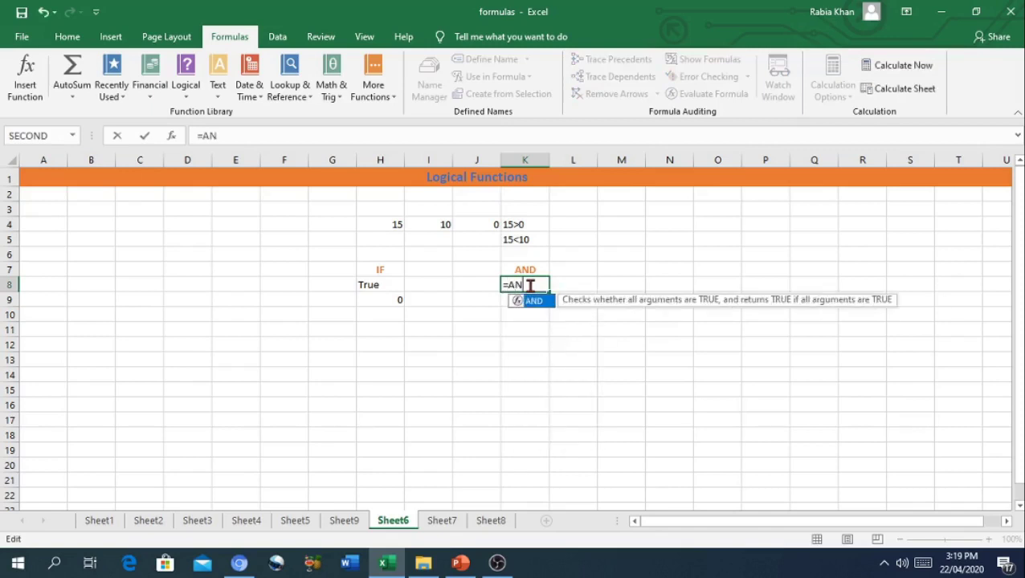
text(D()
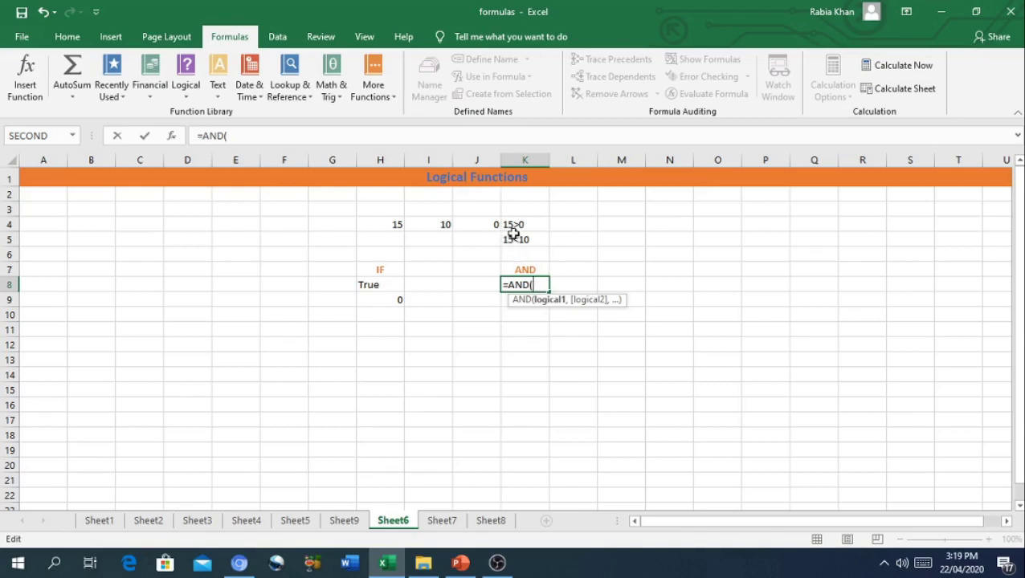
click(398, 227)
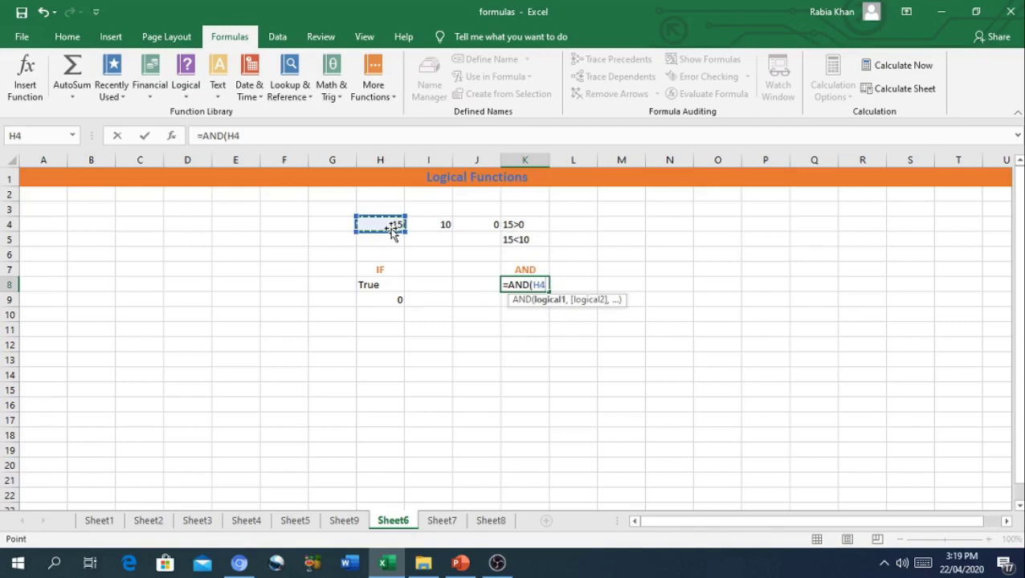
text(>)
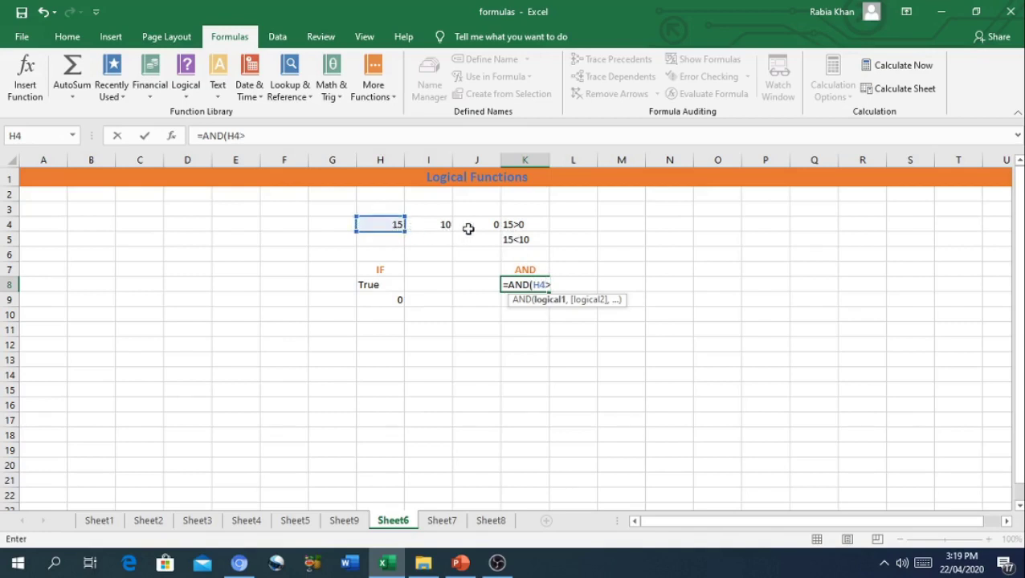
click(468, 229)
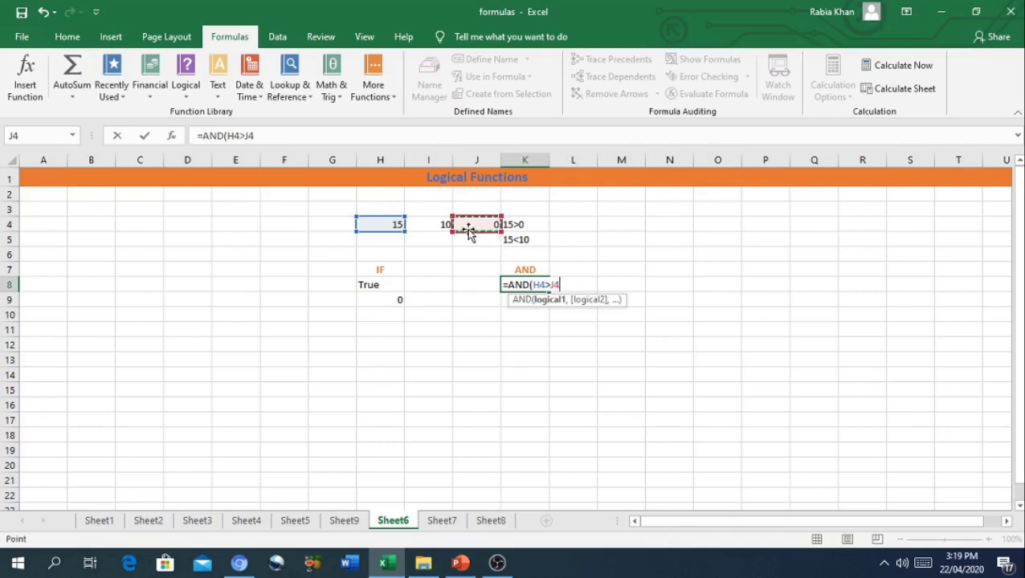
text(,)
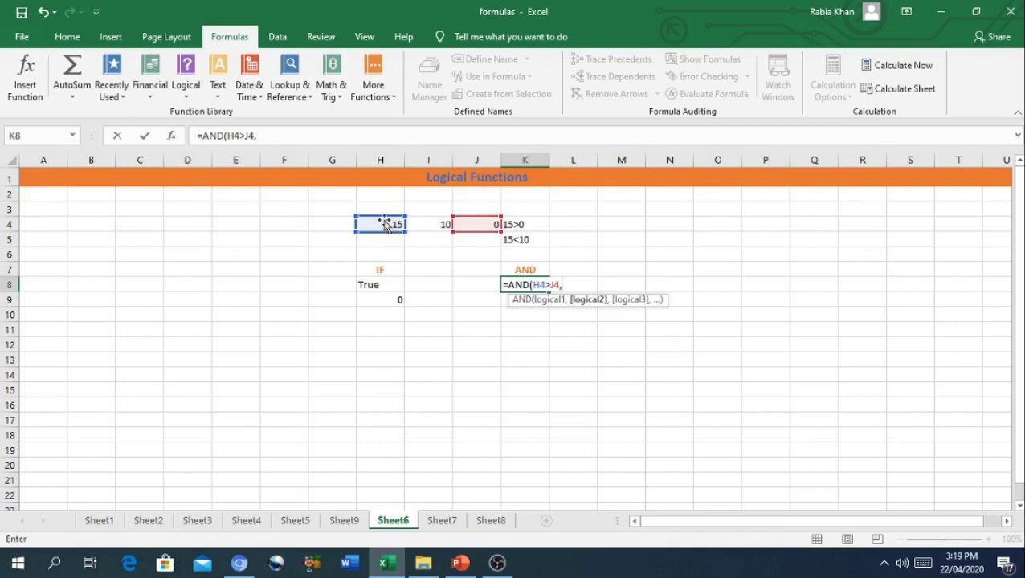
click(386, 225)
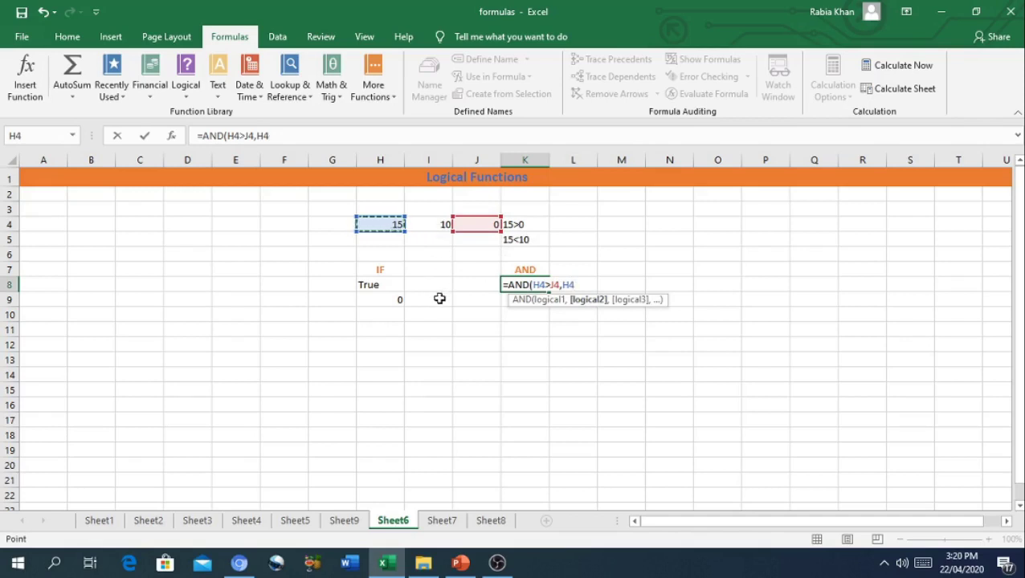
text(<)
click(440, 225)
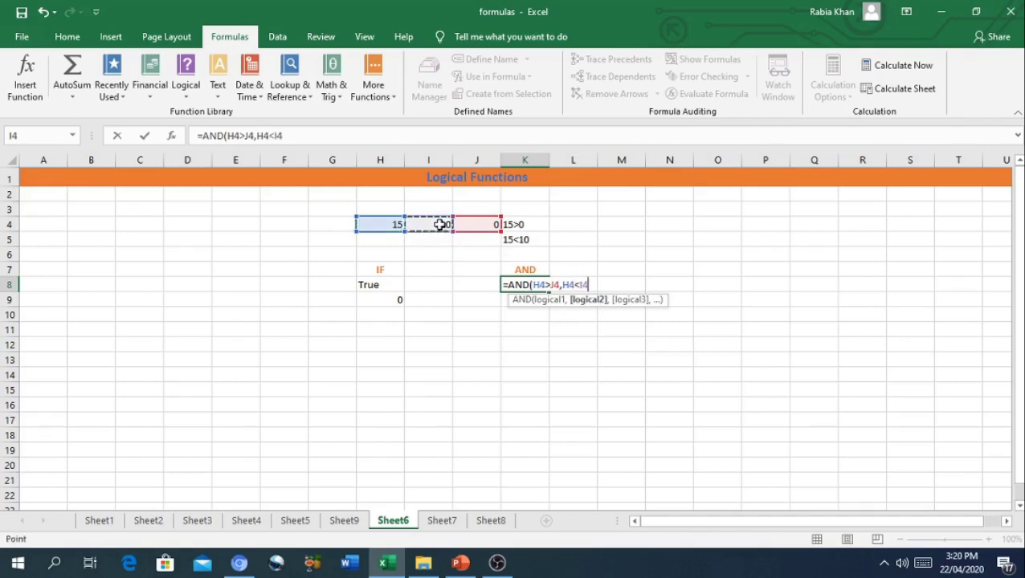
text())
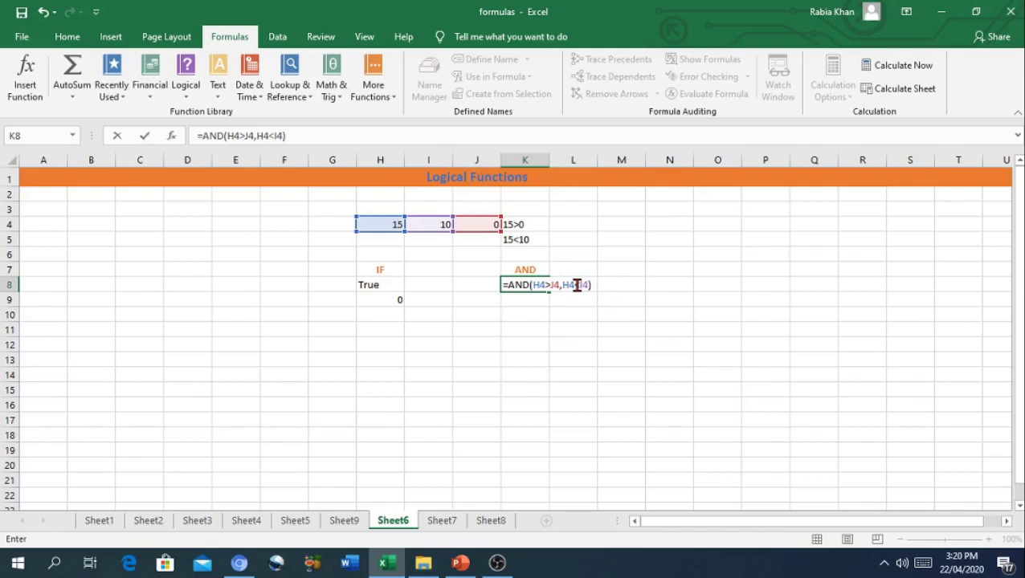
key(Return)
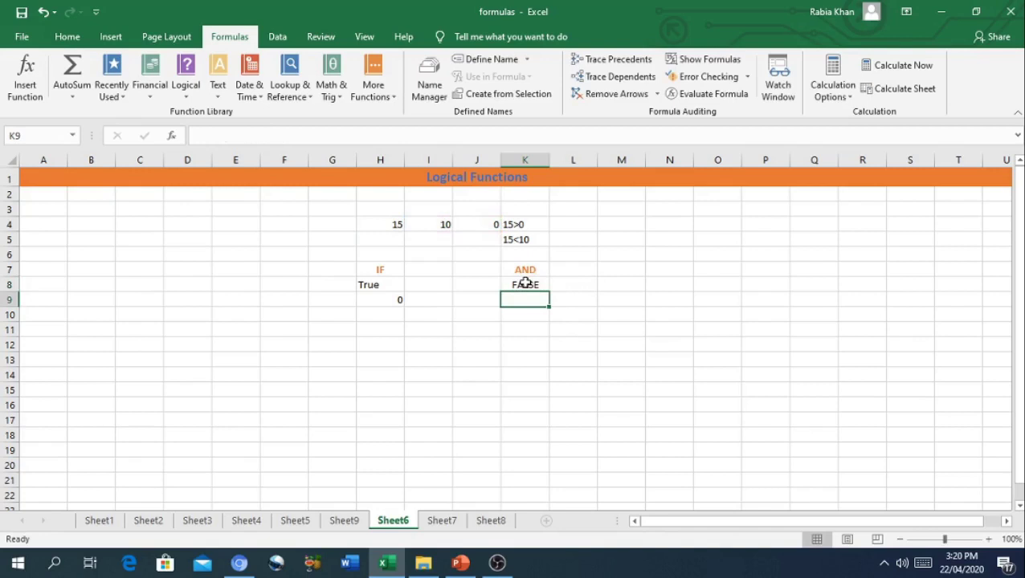
Correct K8 to =AND(H4>J4,H4>I4) so it shows TRUE.
double_click(525, 283)
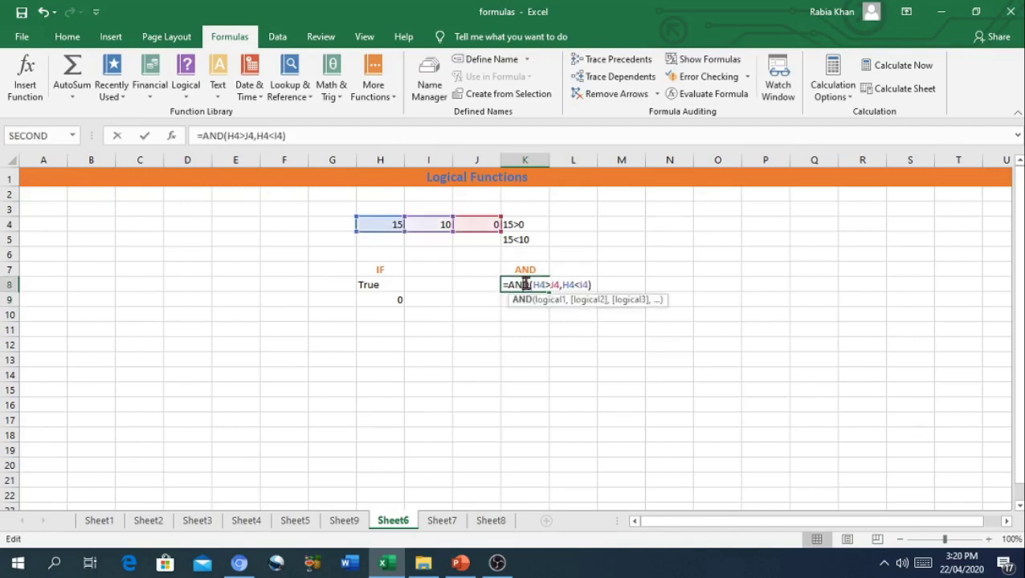
click(570, 285)
key(Delete)
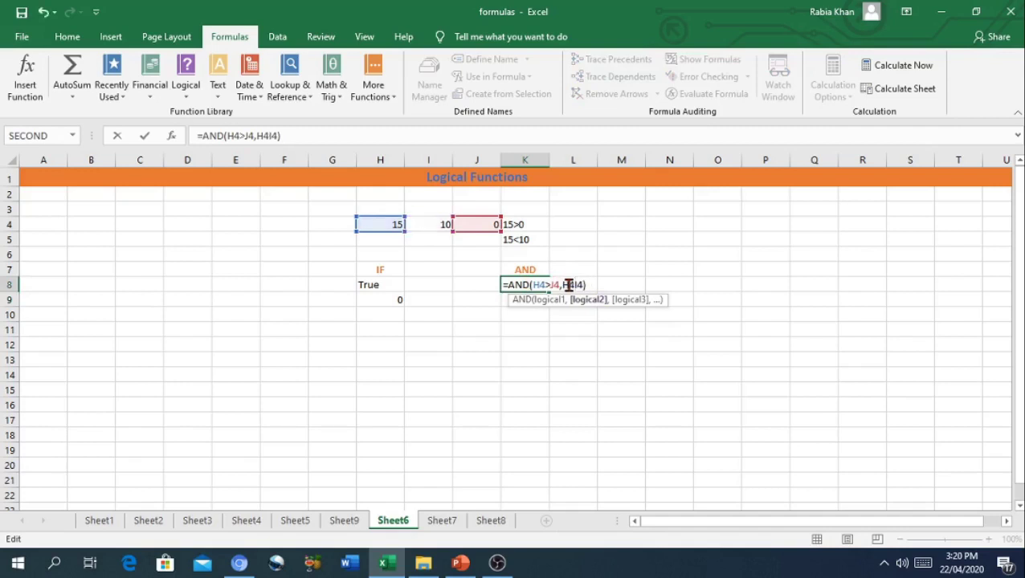
text(>)
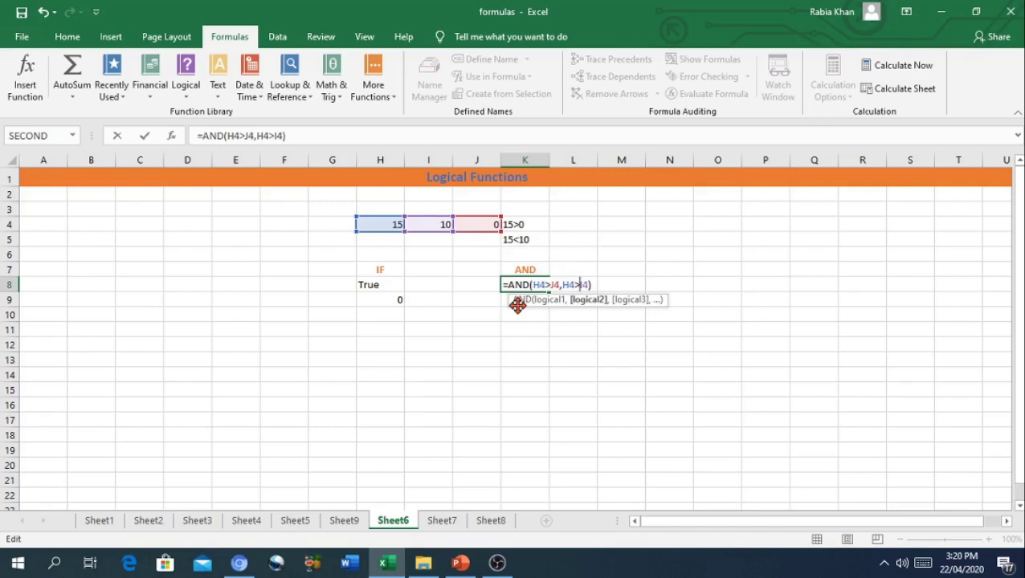
key(Return)
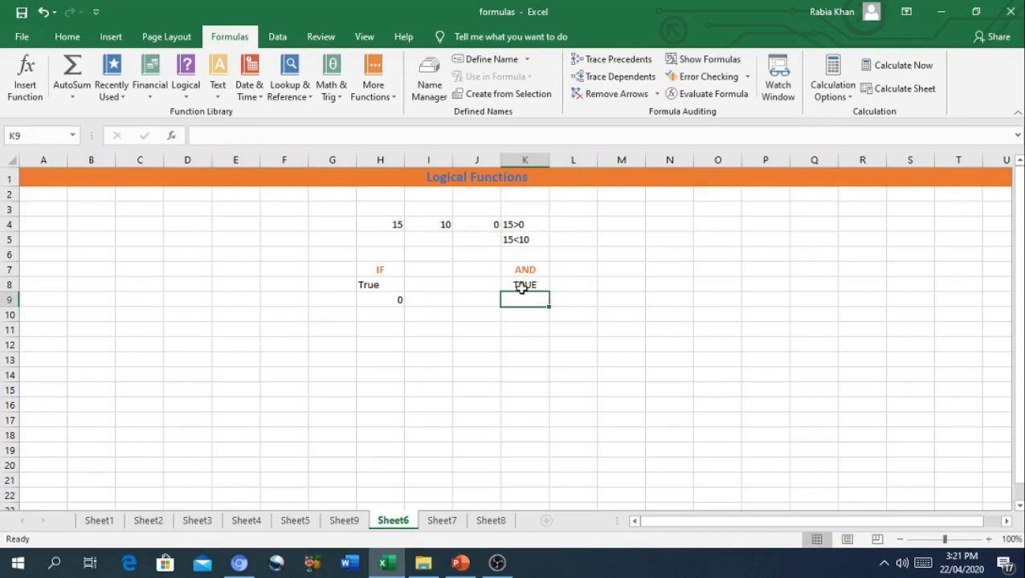
Open and close the Formulas > Logical functions list.
click(184, 95)
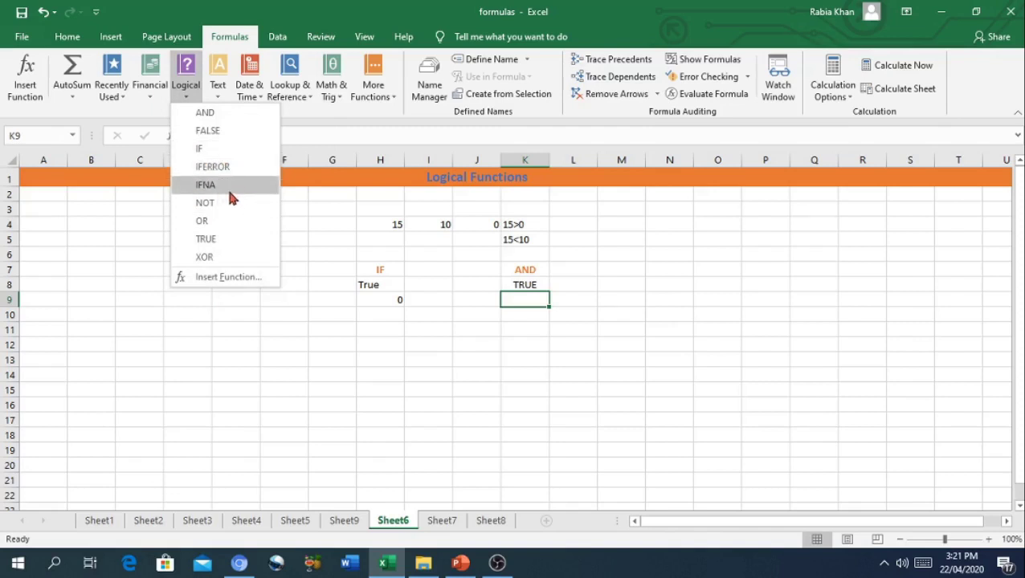
click(530, 312)
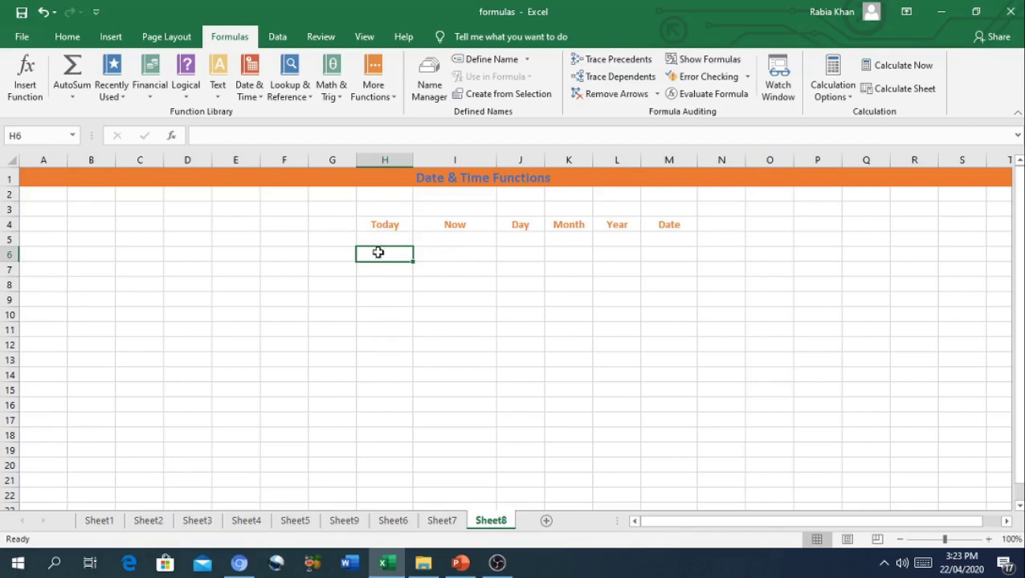
Enter =TODAY() in H6 so it shows 22/04/2020.
text(=)
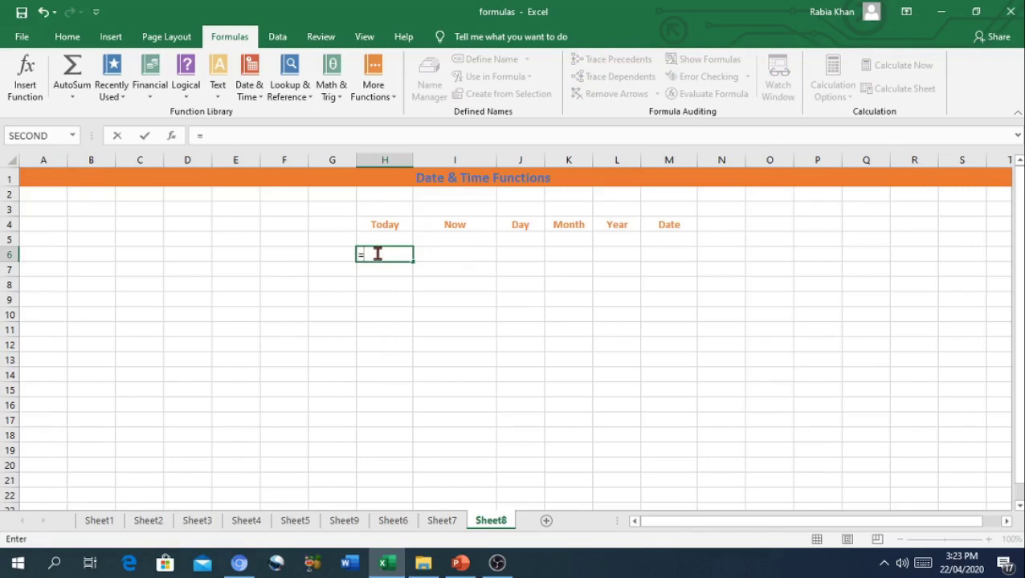
text(Toda)
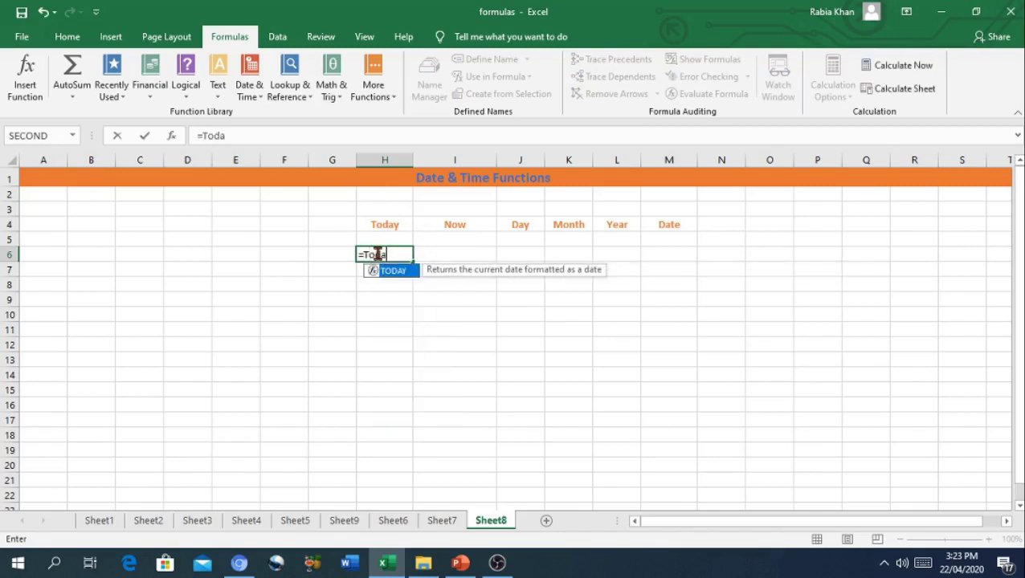
double_click(395, 271)
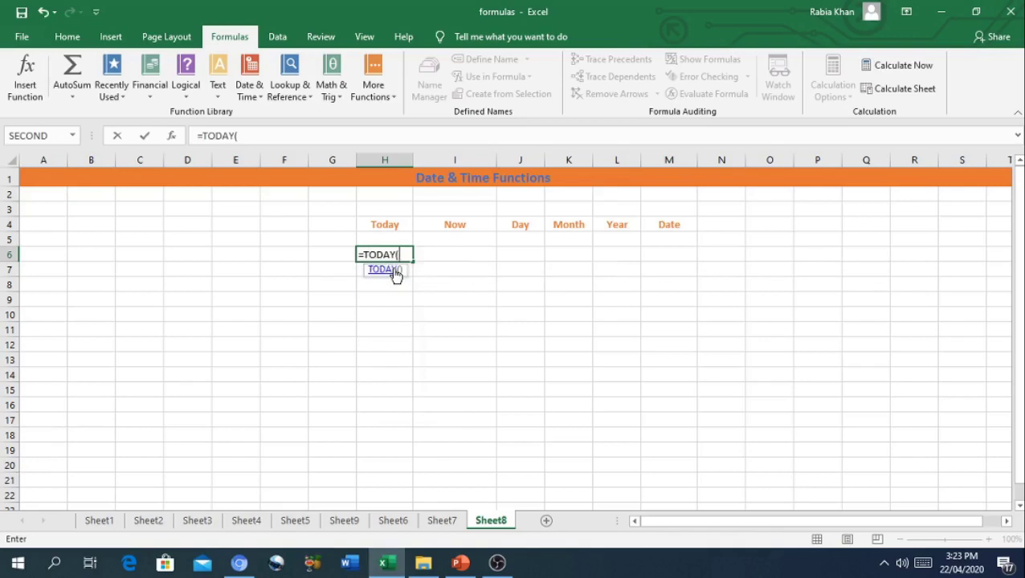
text())
key(Return)
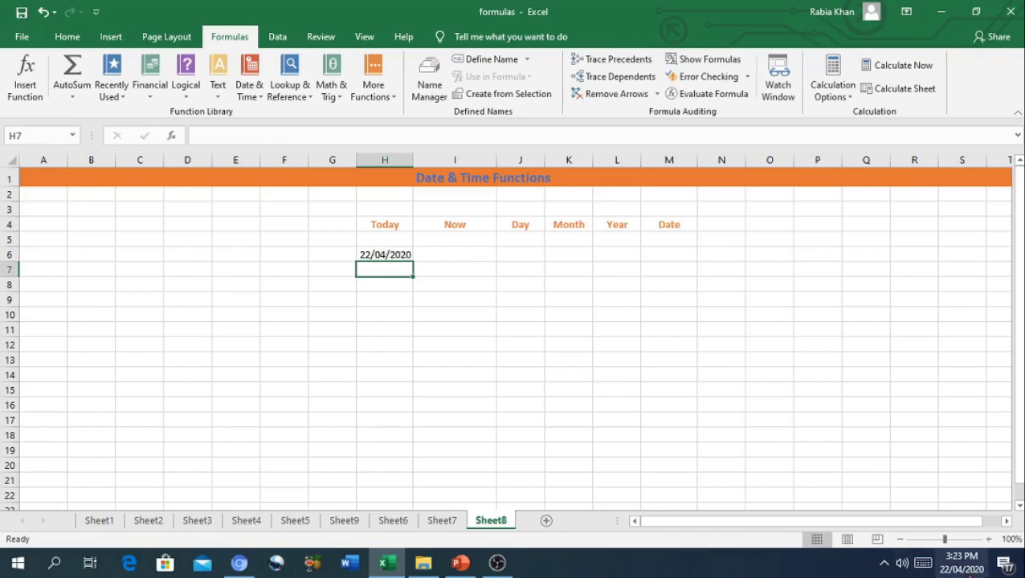
Enter =NOW() in I6 and widen column I to show 22/04/2020 15:24.
click(437, 256)
text(=)
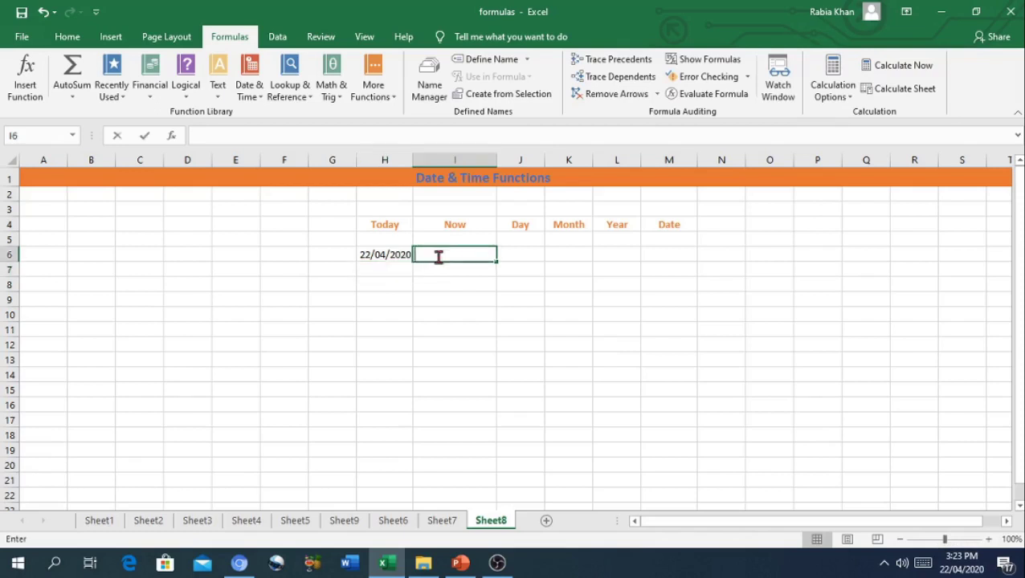
text(NO)
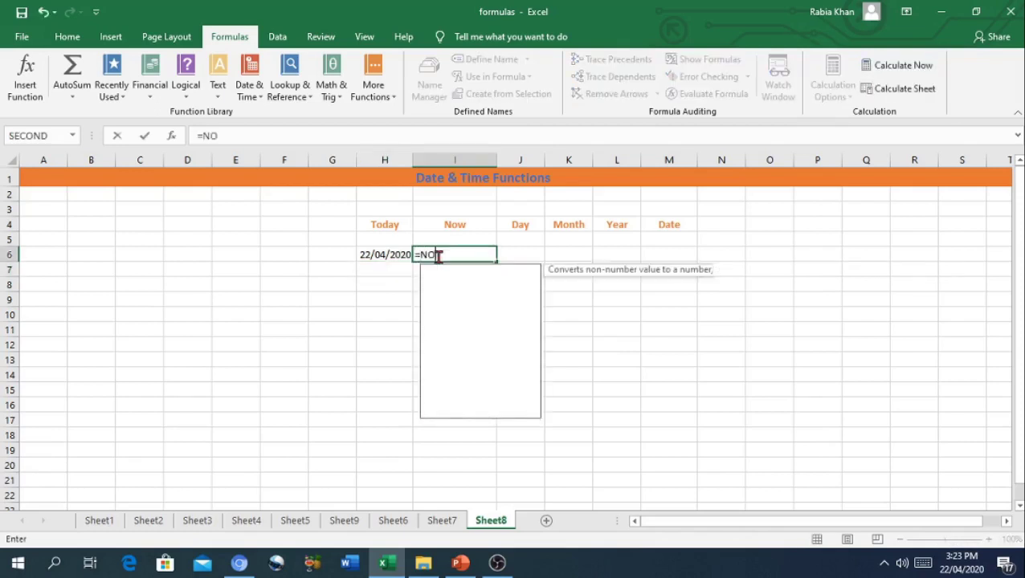
text(w)
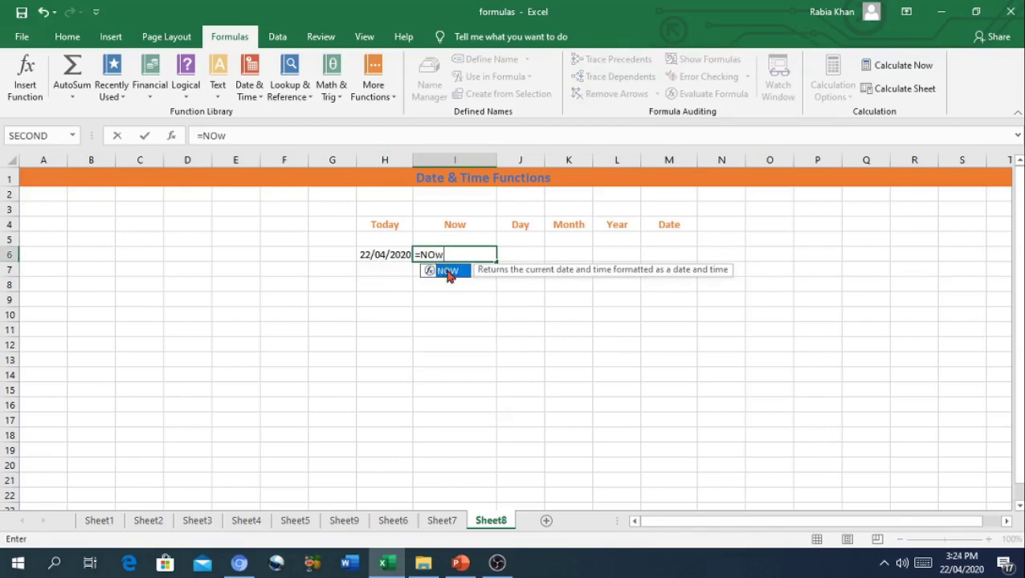
double_click(445, 271)
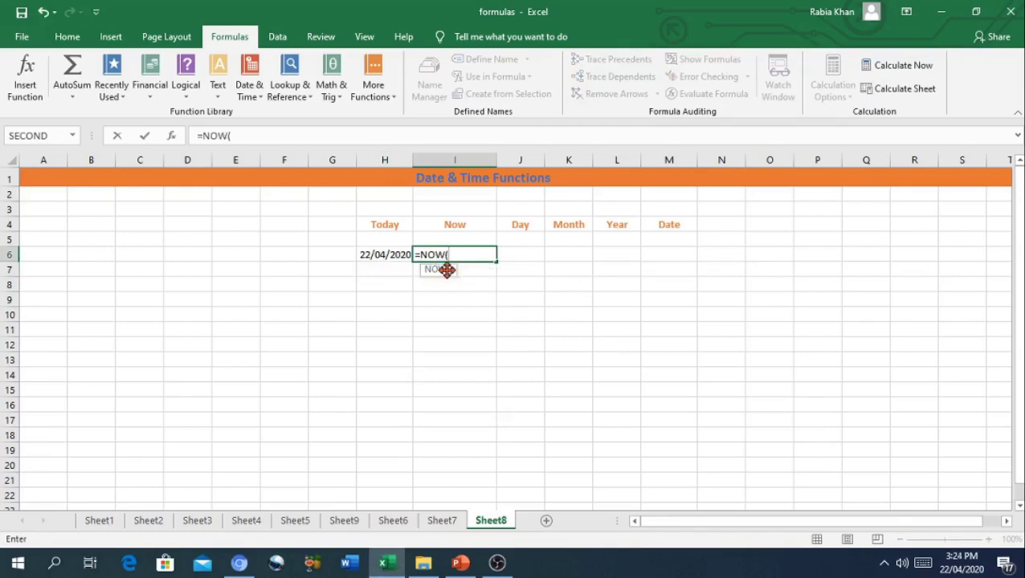
text())
key(Return)
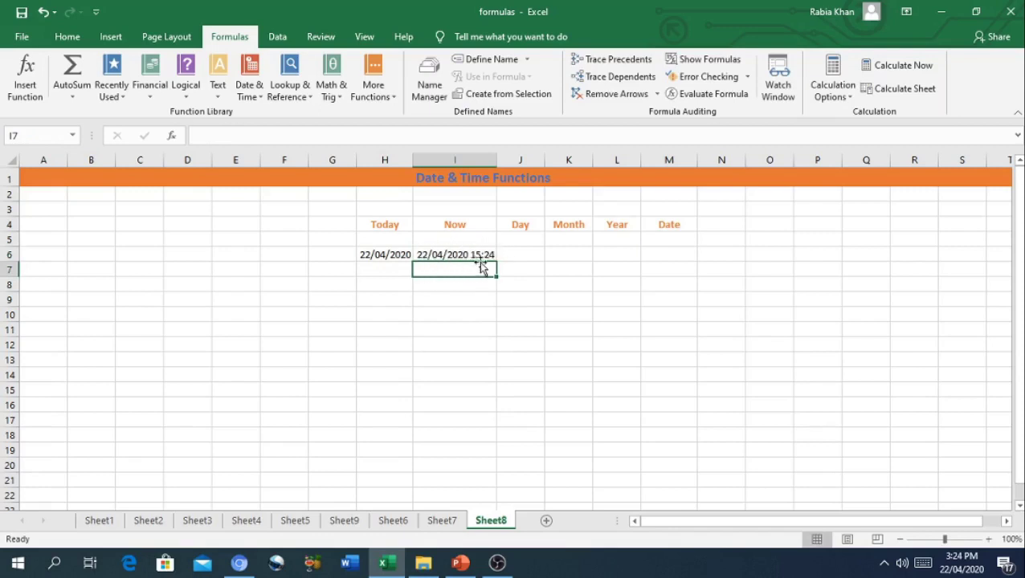
drag(496, 159, 534, 160)
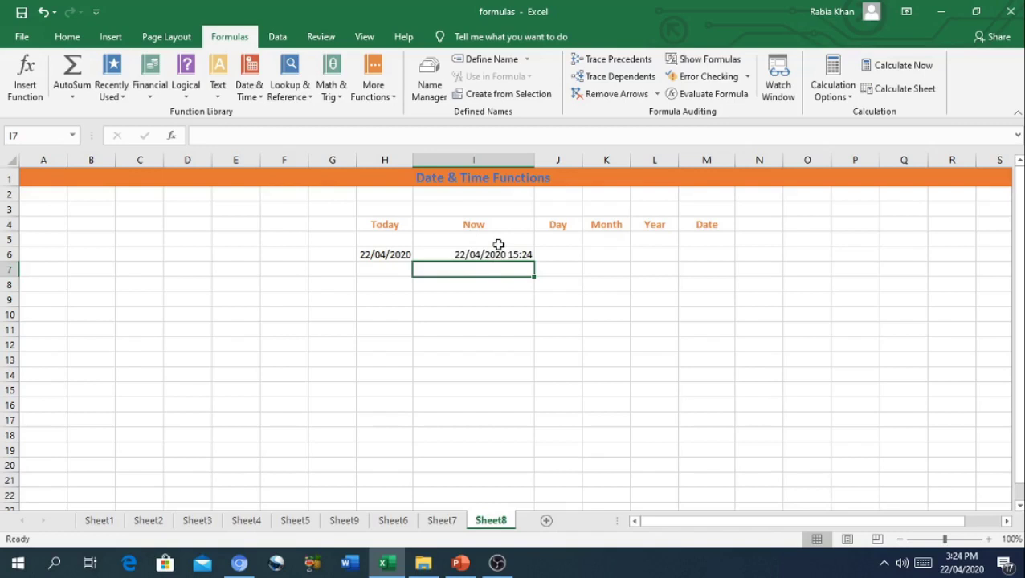
Enter =DAY(I6) in J6 to extract the day, 22.
click(548, 260)
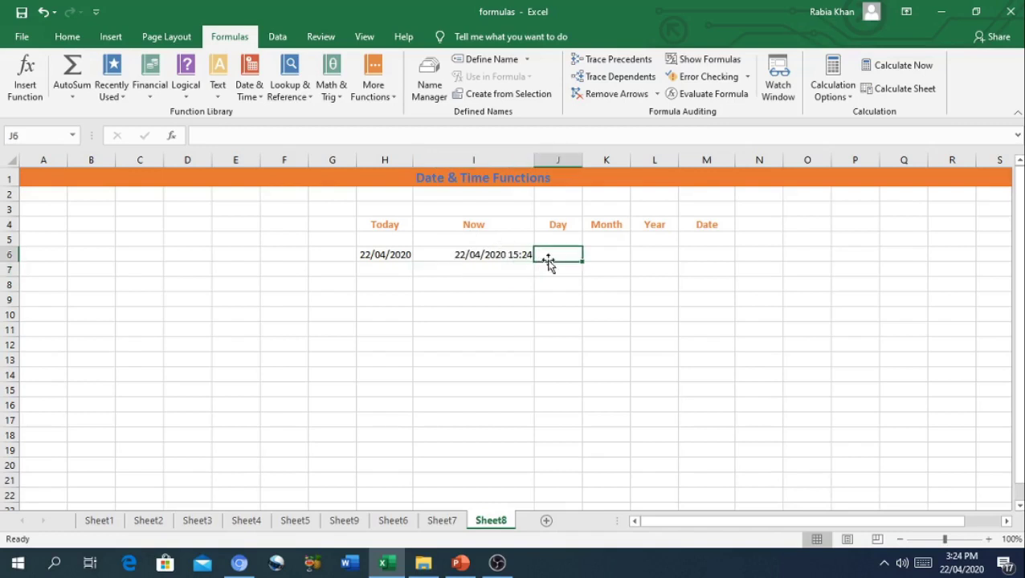
text(=DA)
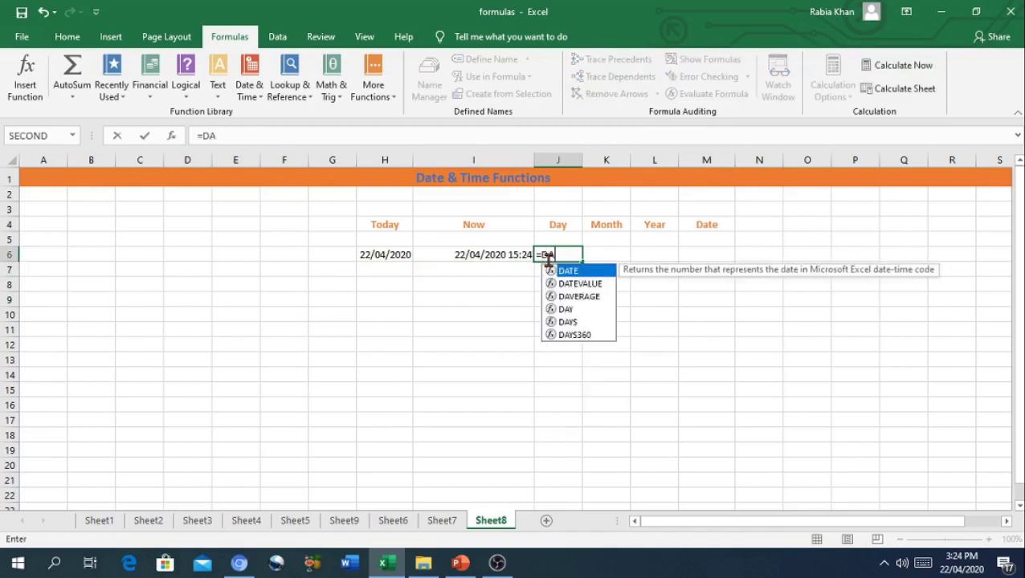
text(y)
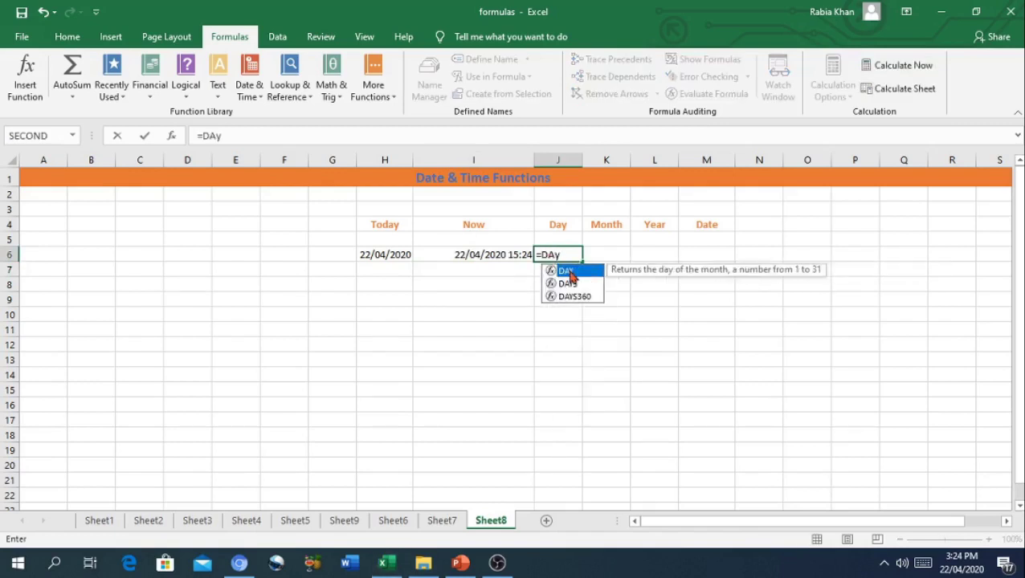
double_click(569, 271)
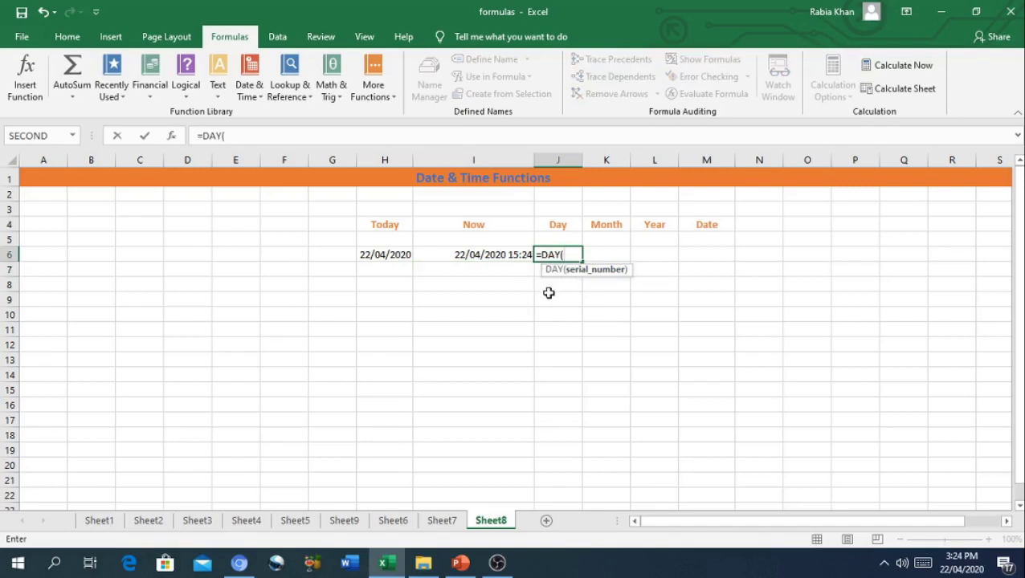
click(477, 257)
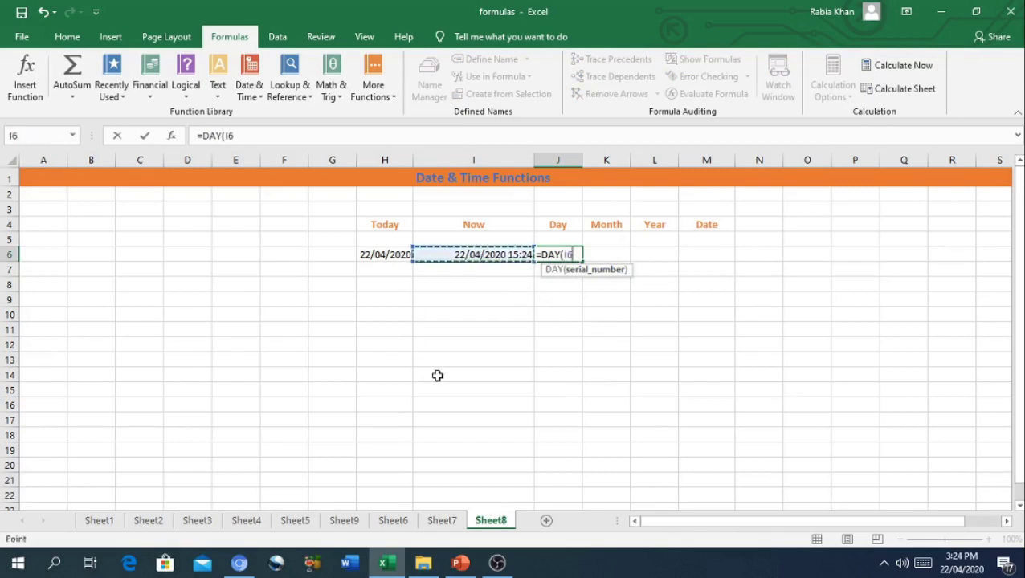
text())
key(Return)
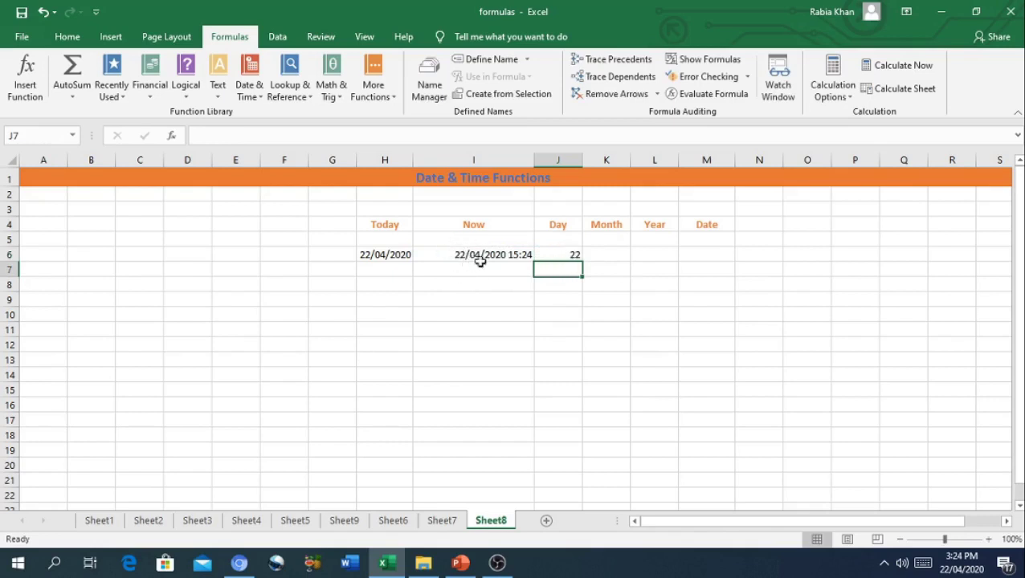
Enter =MONTH(I6) in K6 to extract the month, 4.
click(597, 254)
text(=)
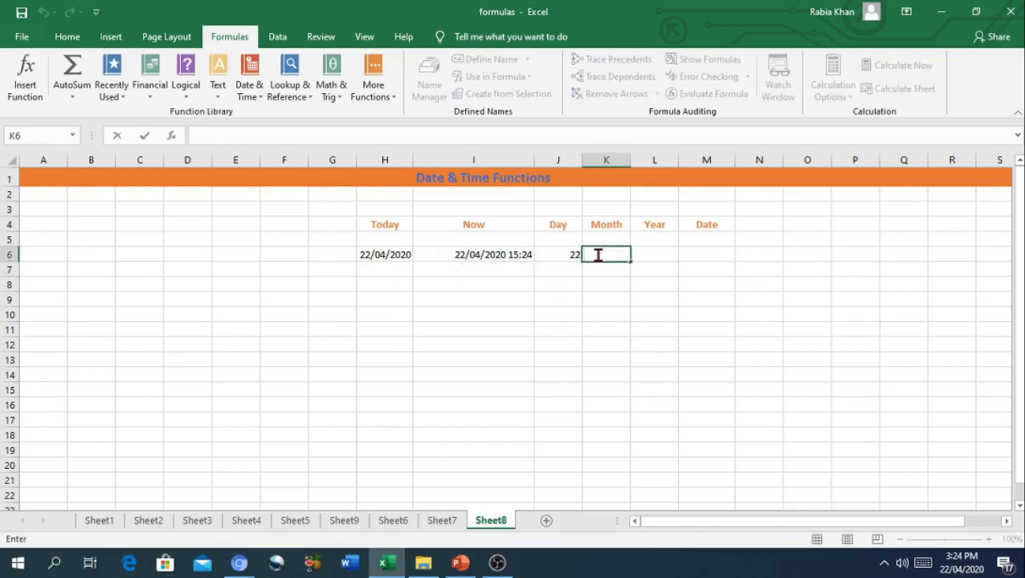
text(Month)
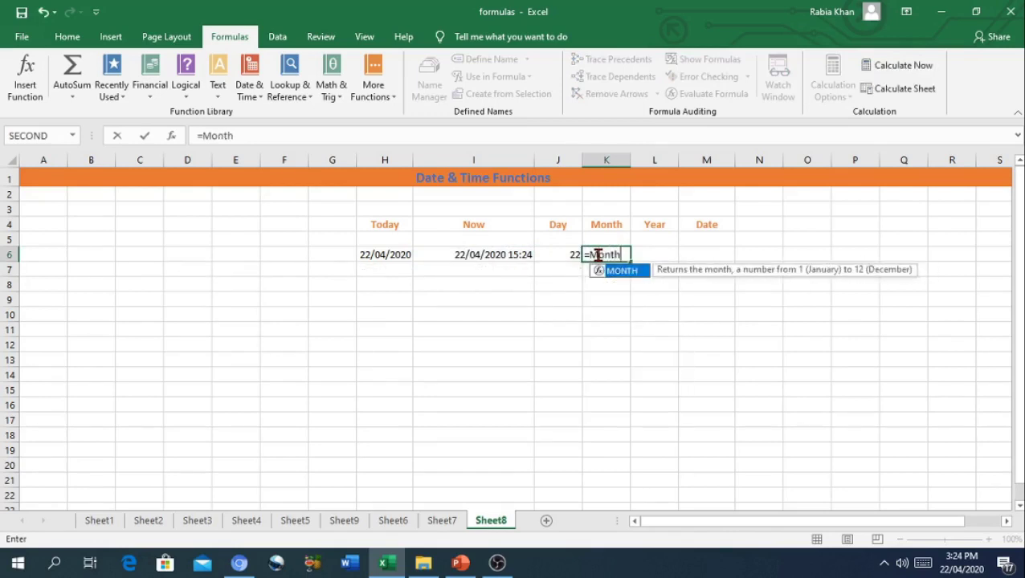
double_click(624, 271)
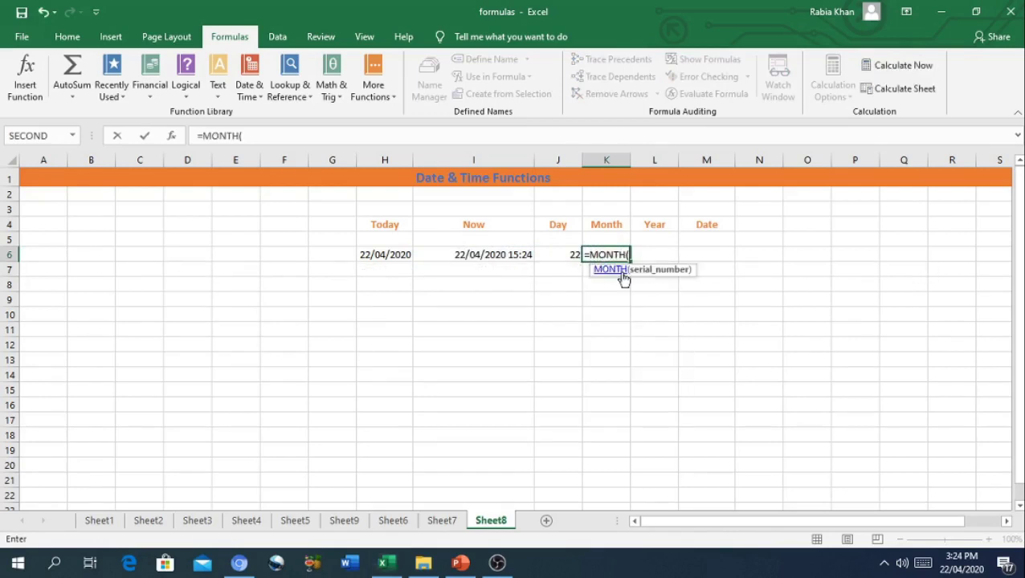
click(482, 255)
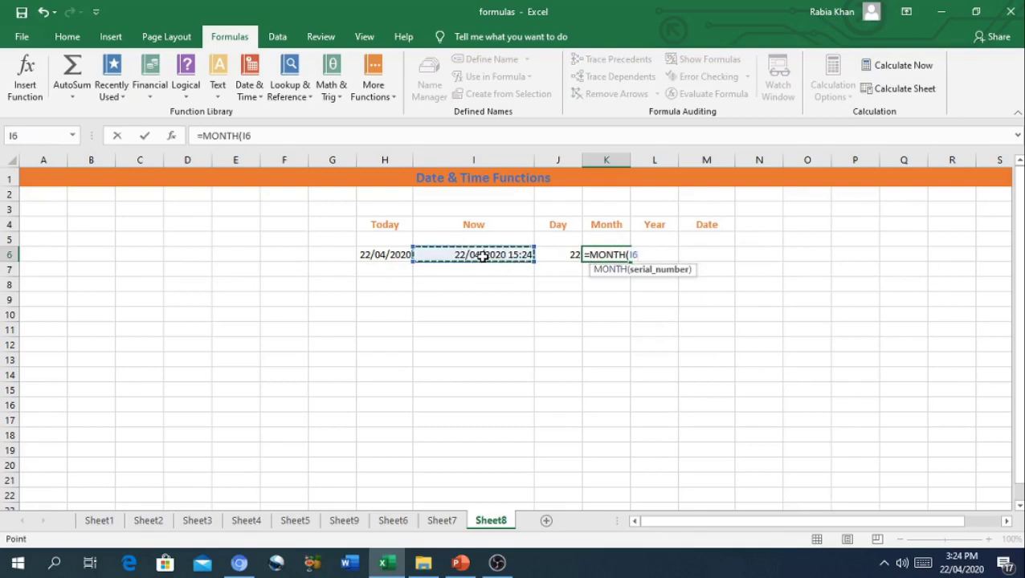
text())
key(Return)
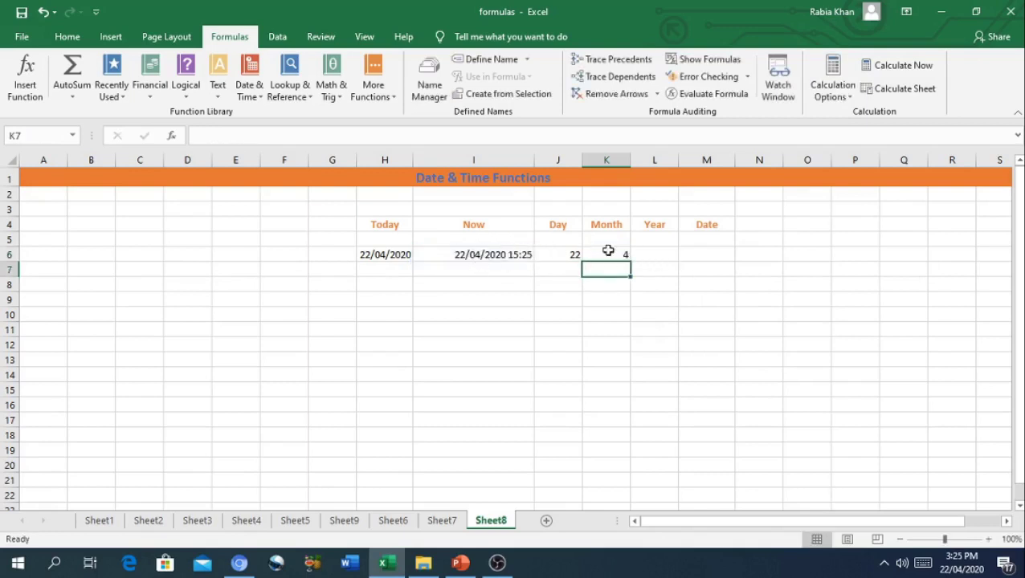
Enter =YEAR(I6) in L6 to extract the year, 2020.
click(646, 254)
text(=)
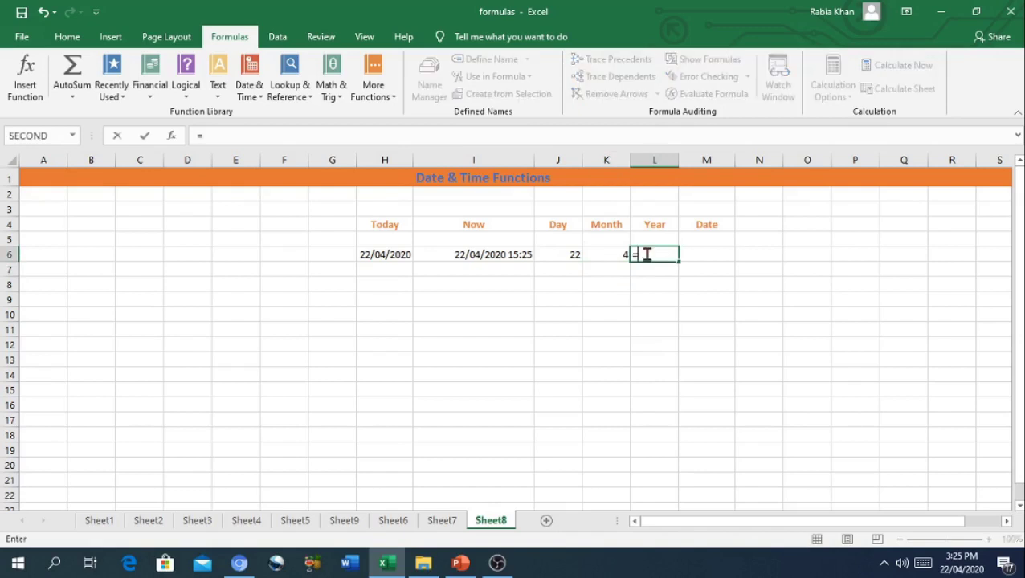
text(Y)
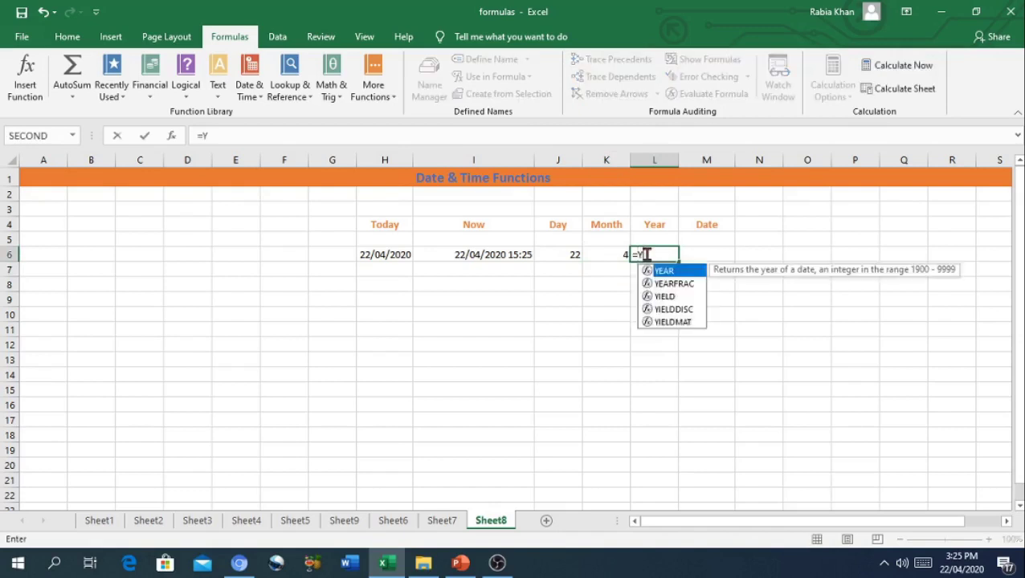
text(ear()
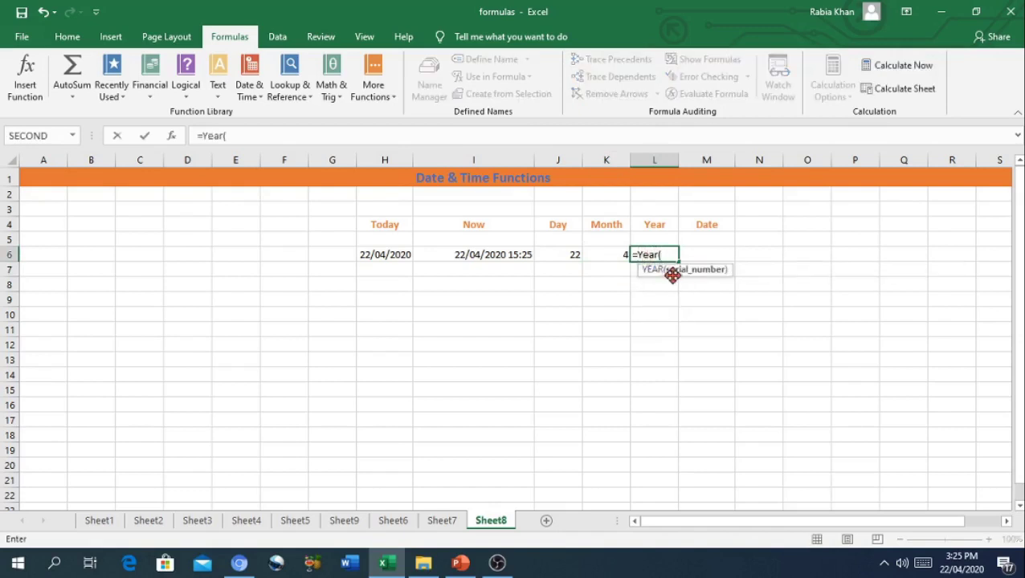
click(477, 256)
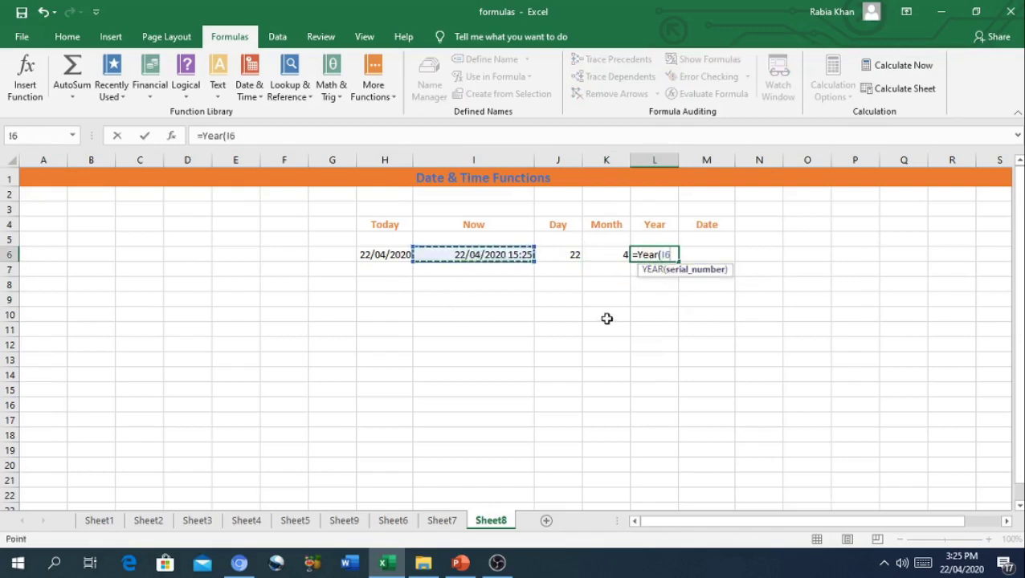
text())
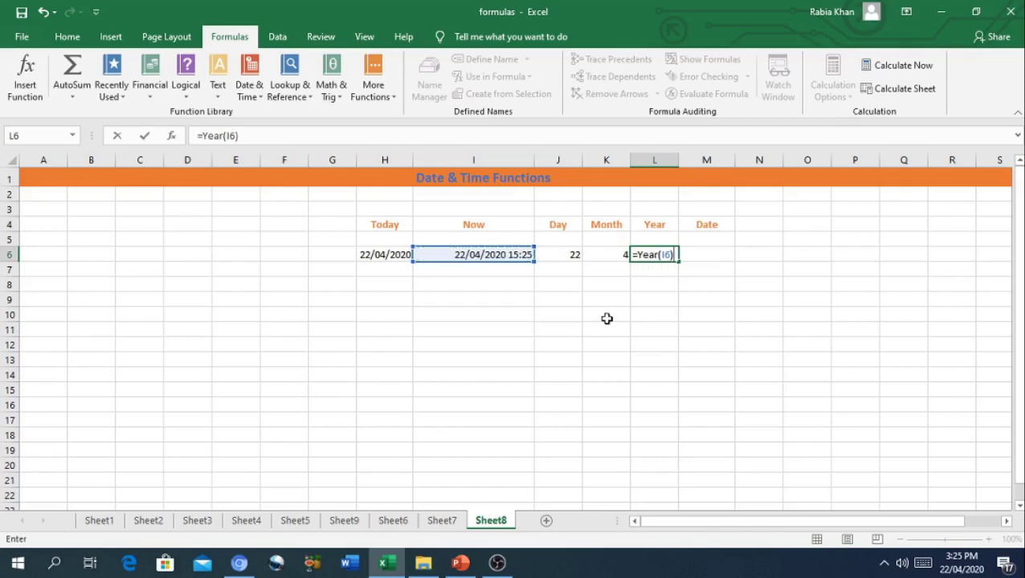
key(Return)
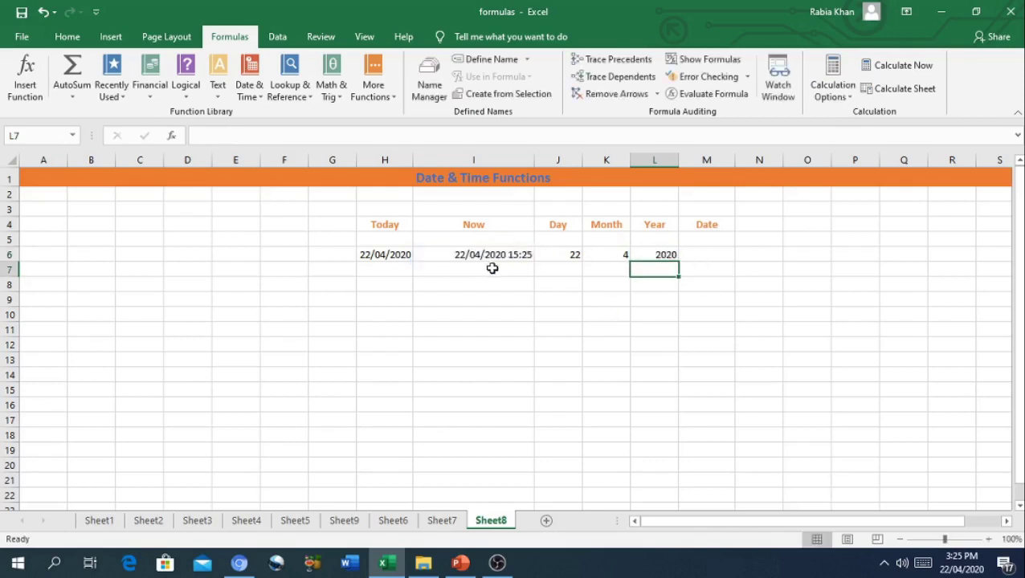
click(704, 258)
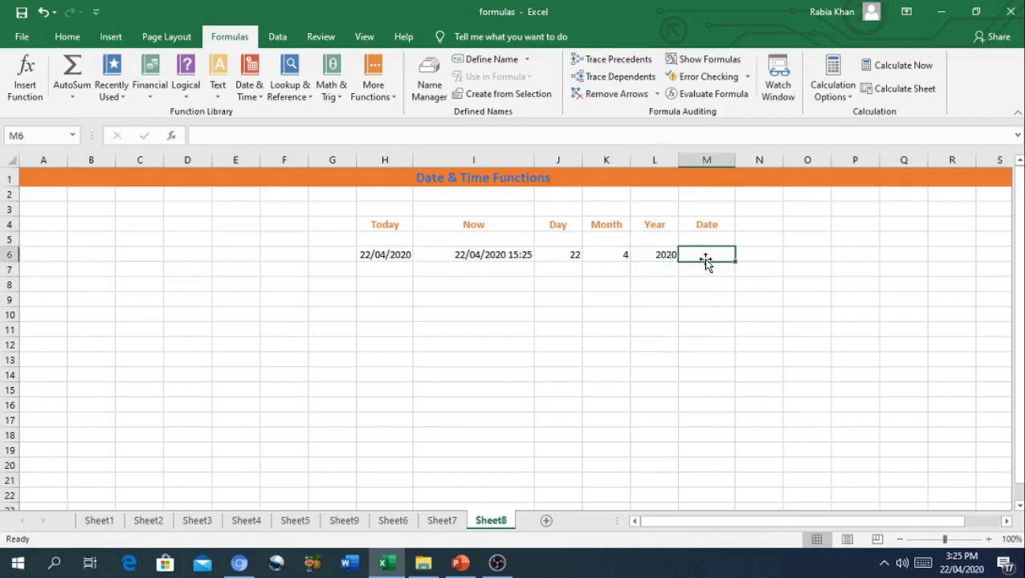
Enter =DATE(L6,K6,J6) in M6 so it shows 22/04/2020.
text(=)
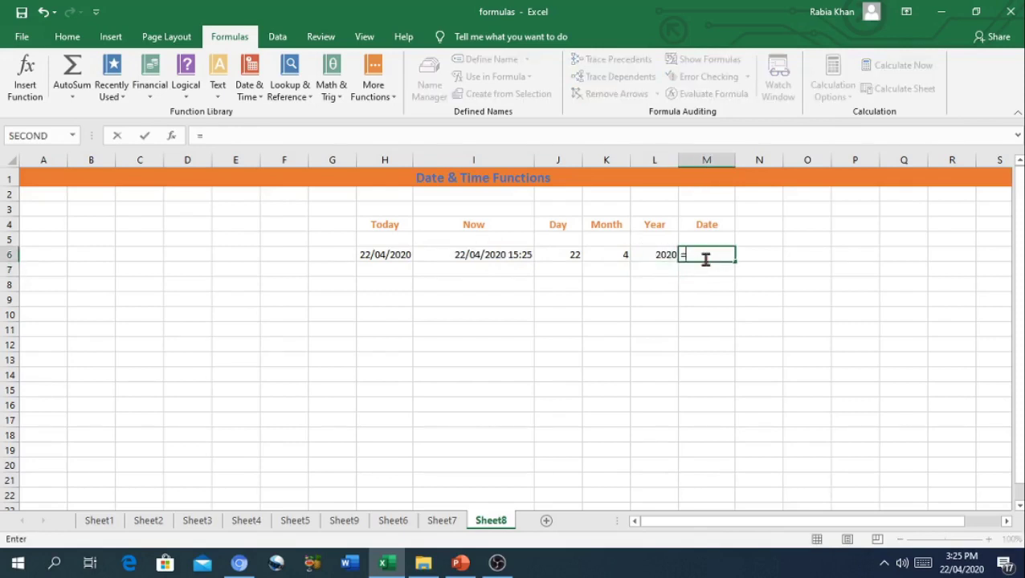
text(DAte)
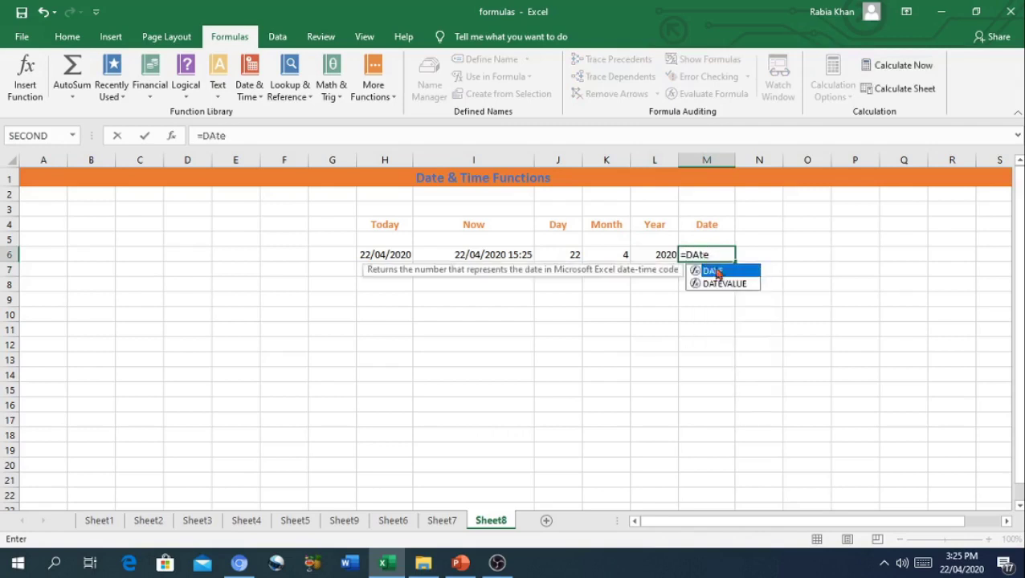
double_click(721, 275)
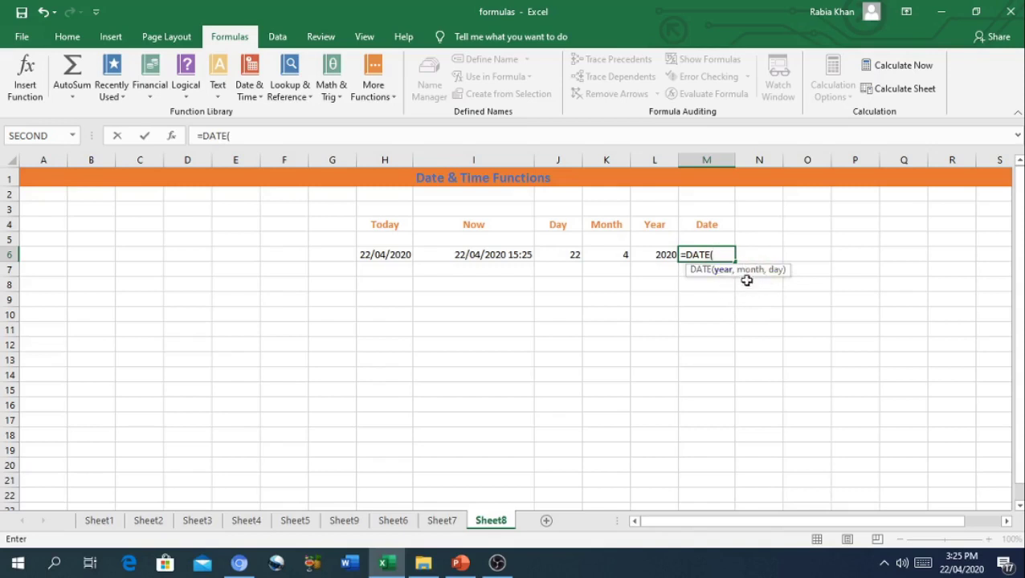
click(656, 255)
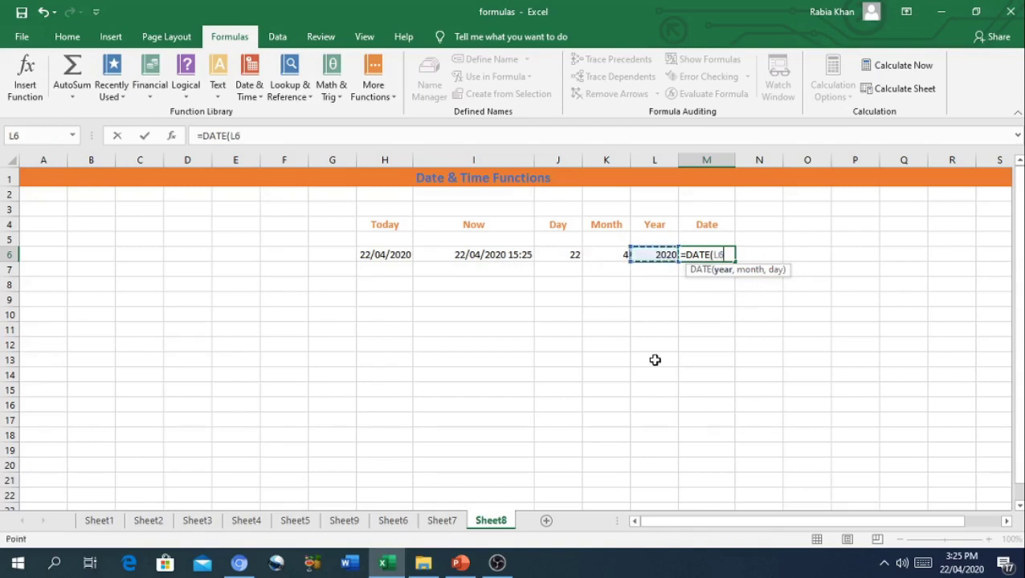
text(,)
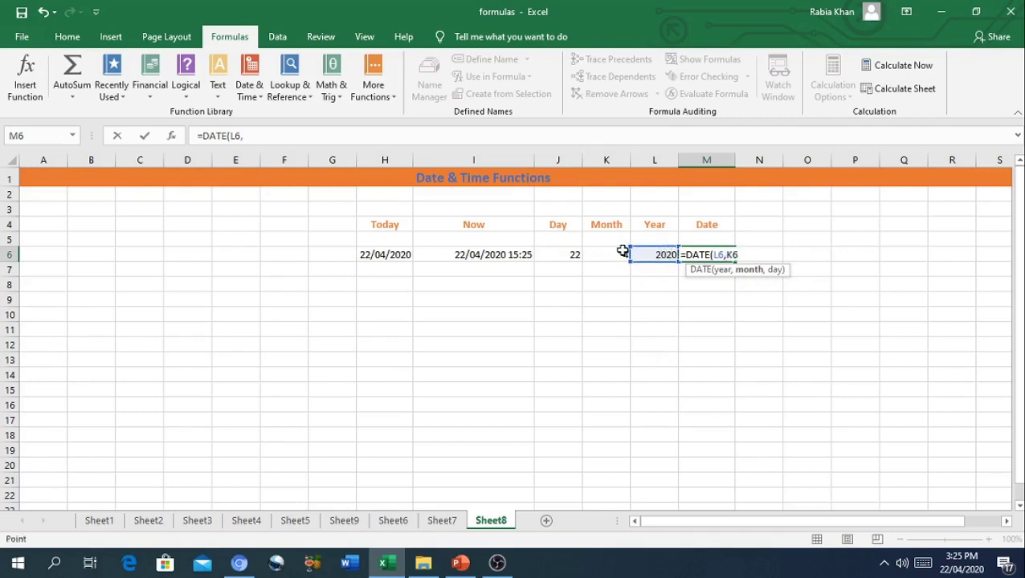
click(620, 254)
text(,)
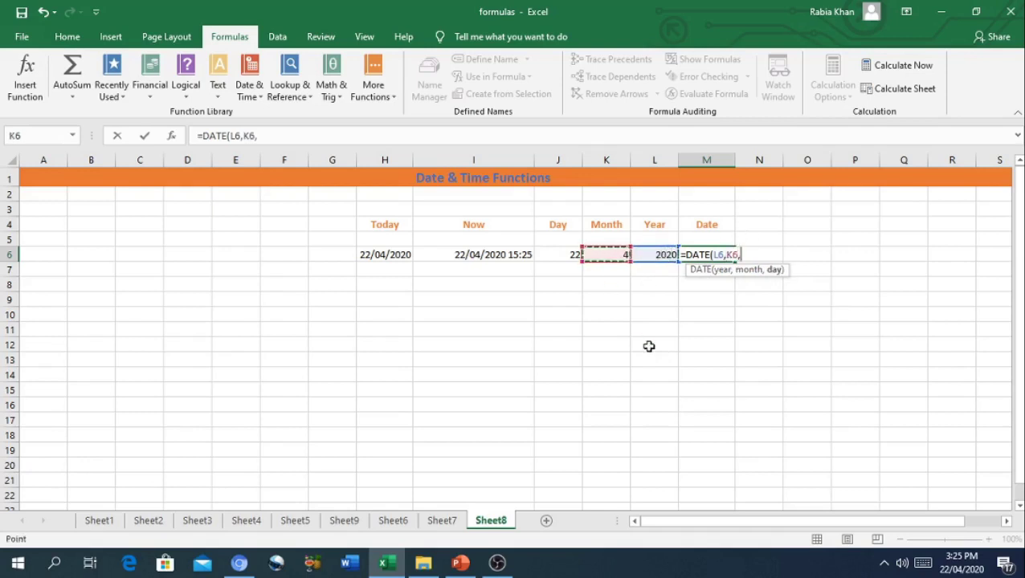
click(562, 256)
text())
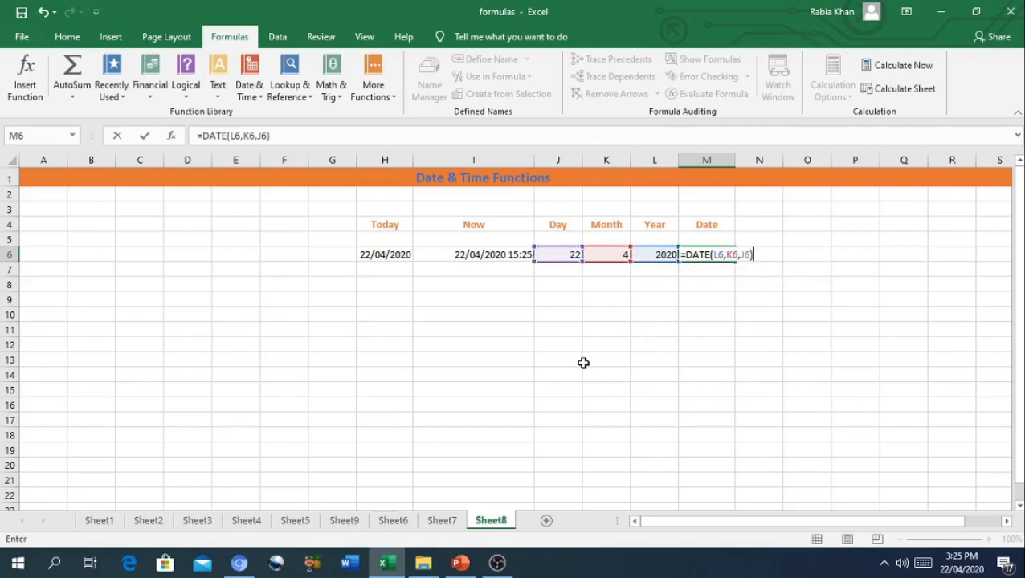
key(Return)
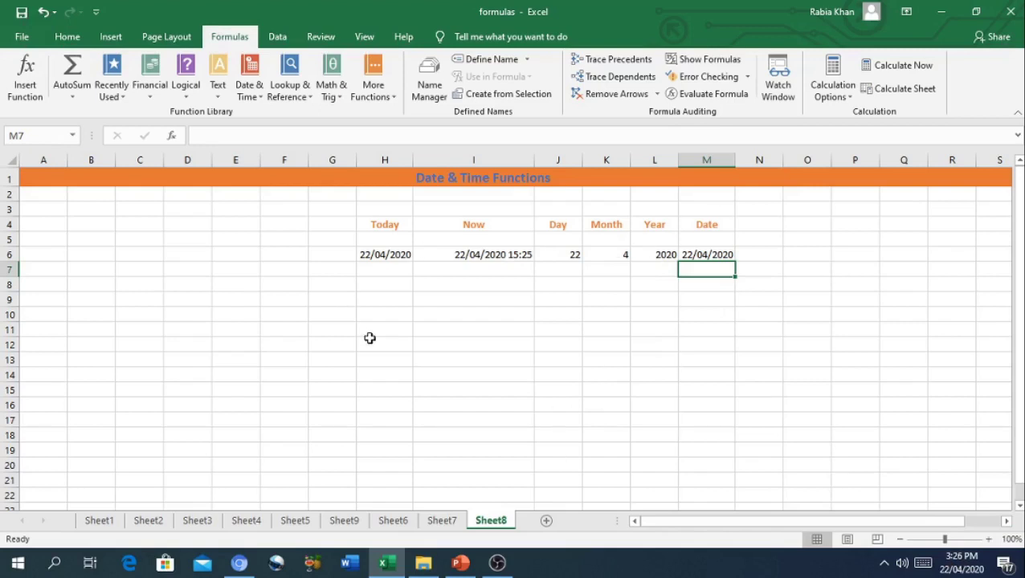
Browse the Date & Time and Text function lists on the Formulas ribbon.
click(260, 104)
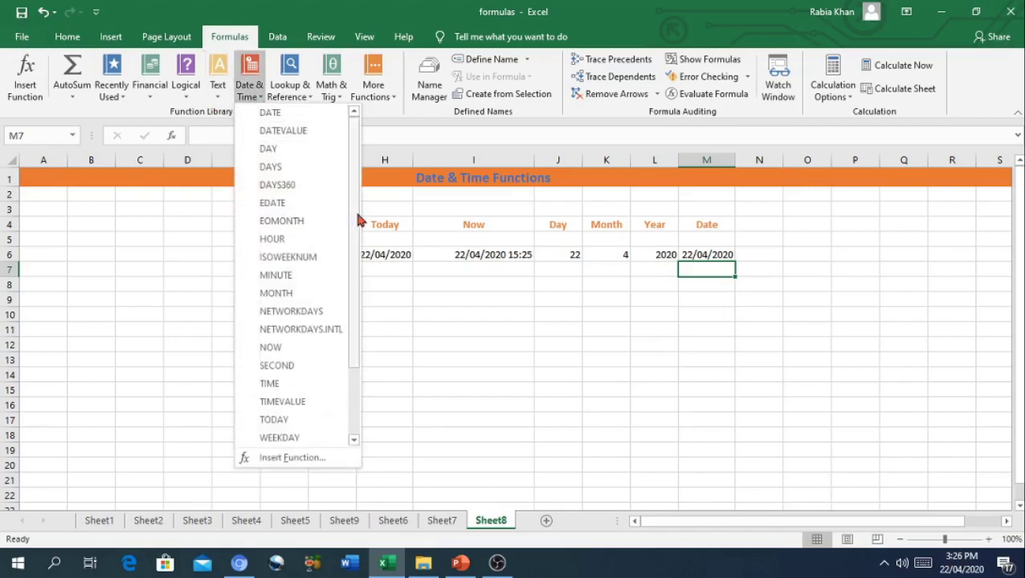
mouse_move(357, 220)
mouse_down()
mouse_move(359, 254)
mouse_move(354, 233)
mouse_up()
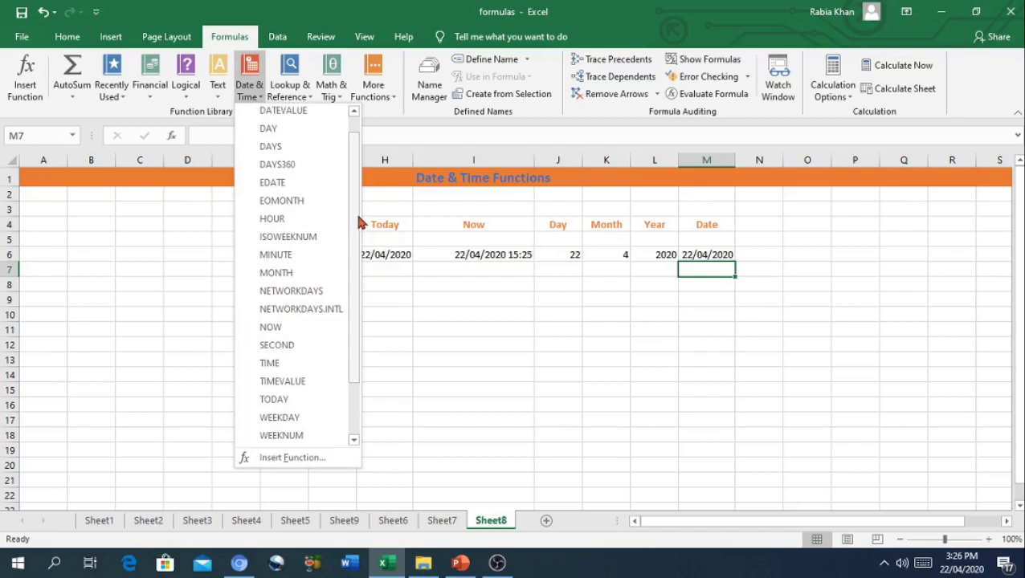
drag(359, 222, 355, 147)
click(455, 268)
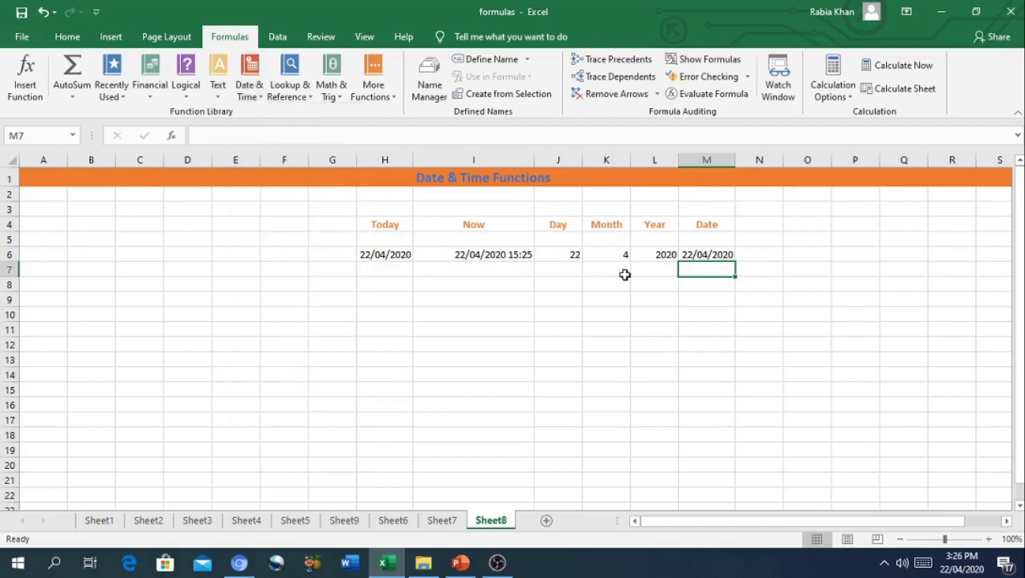
click(218, 88)
click(448, 311)
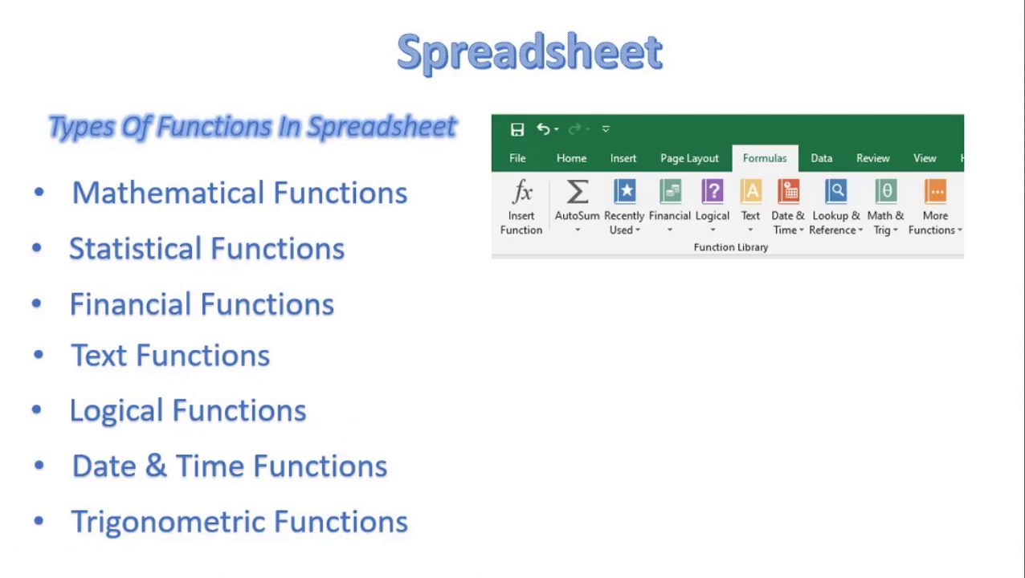
Advance the slideshow to the Next Lecture slide on Working With Charts.
key(Right)
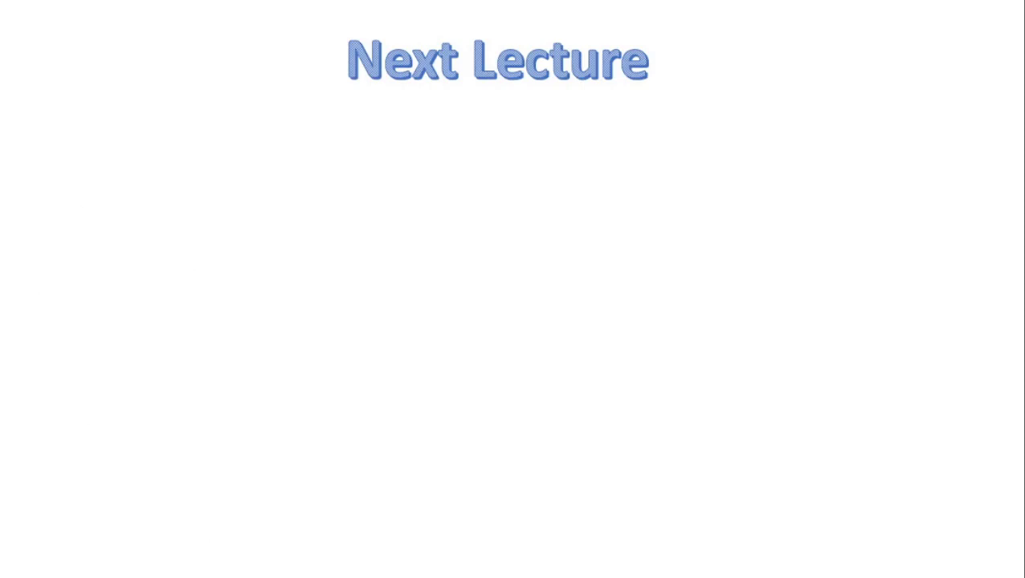